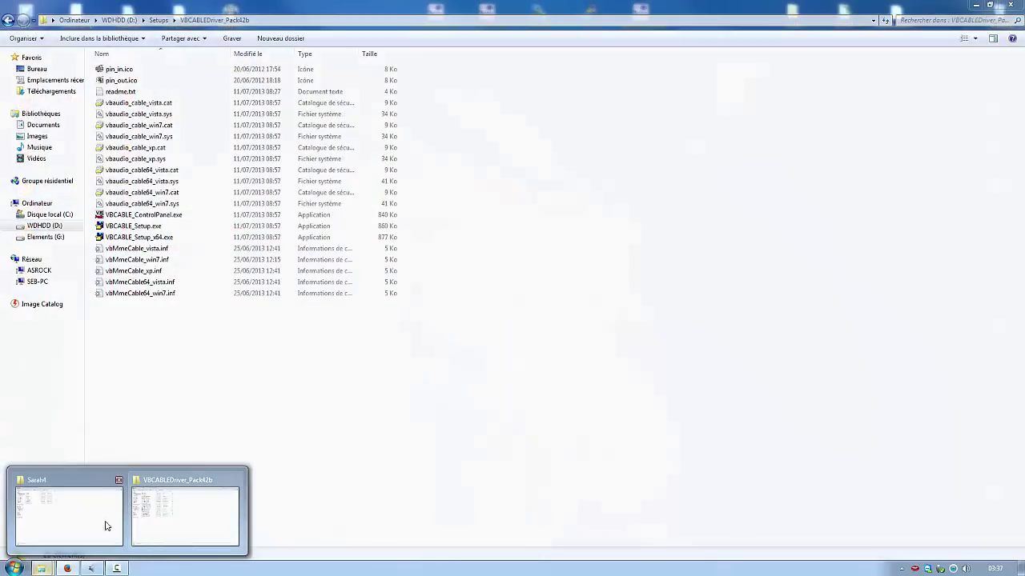
Examine the contents of the mumble folder inside the Sarah4 folder, then return to Sarah4
click(69, 524)
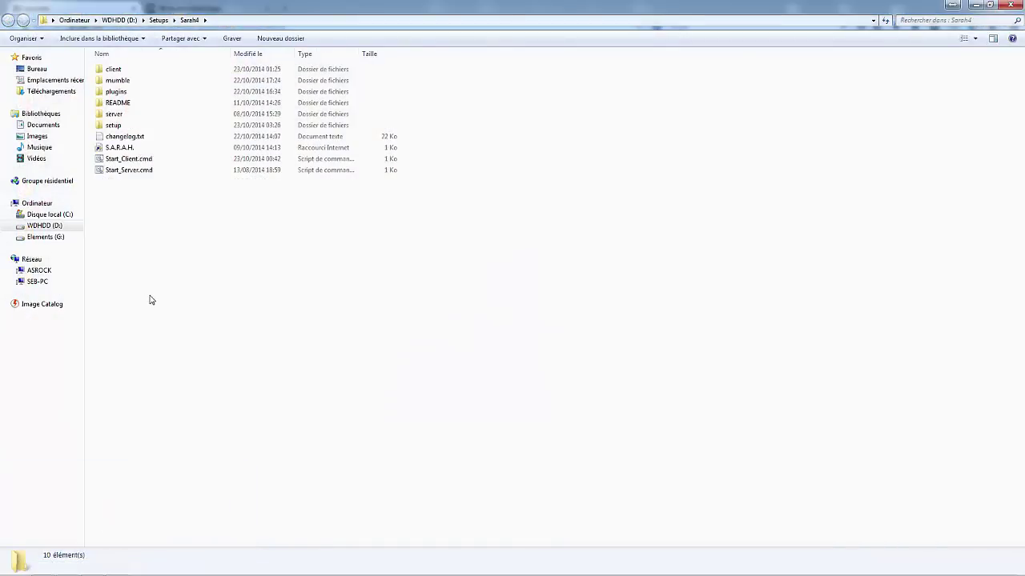
click(116, 81)
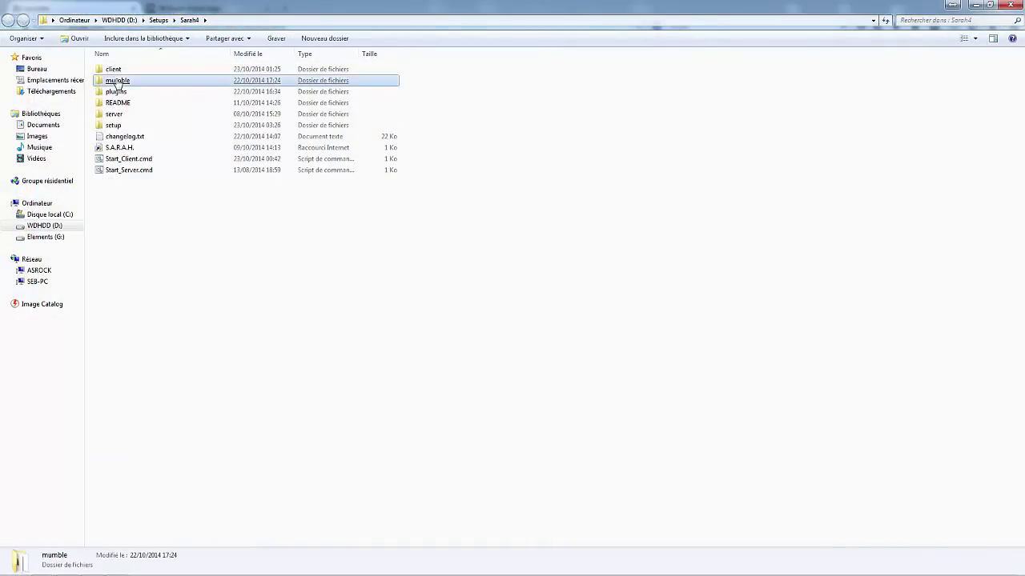
double_click(116, 81)
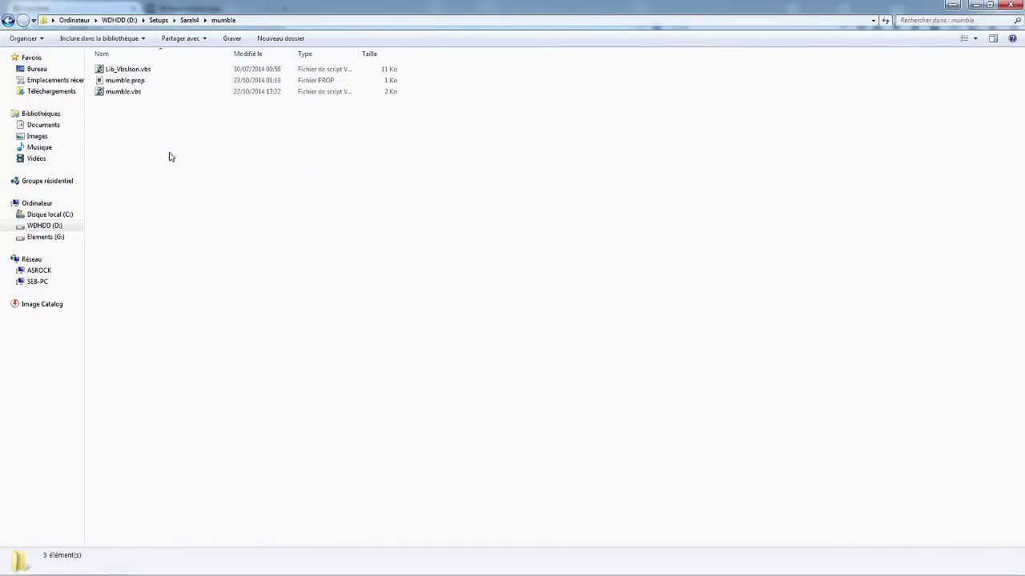
key(BackSpace)
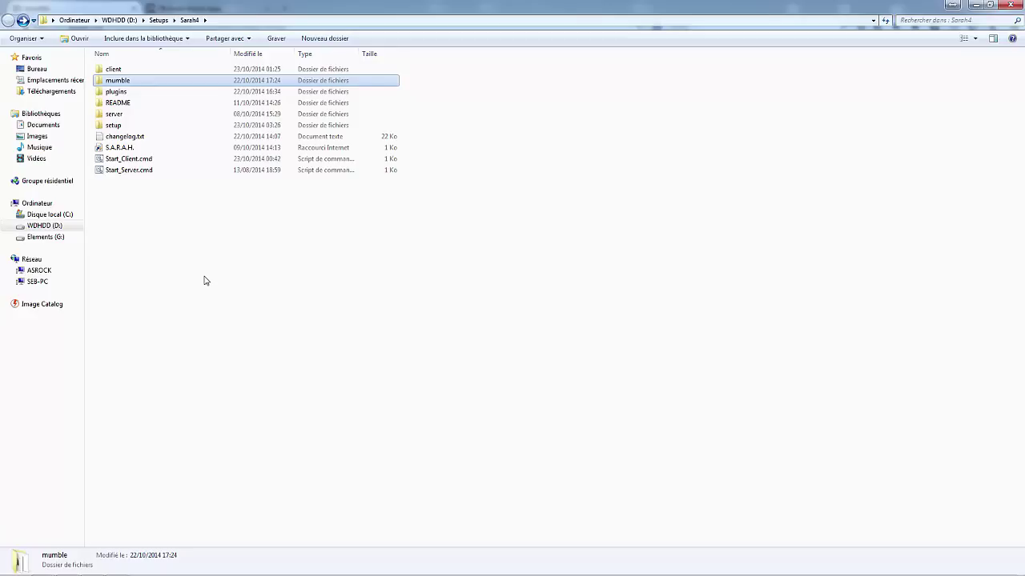
Switch to Firefox and find the VB-CABLE driver download on the VB-Audio Virtual Apps page
click(66, 568)
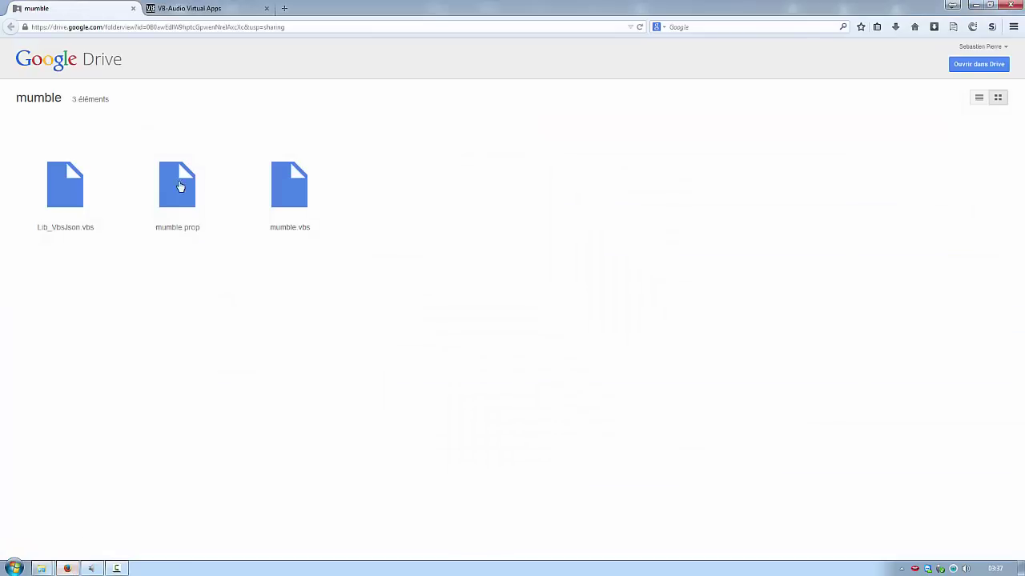
click(180, 9)
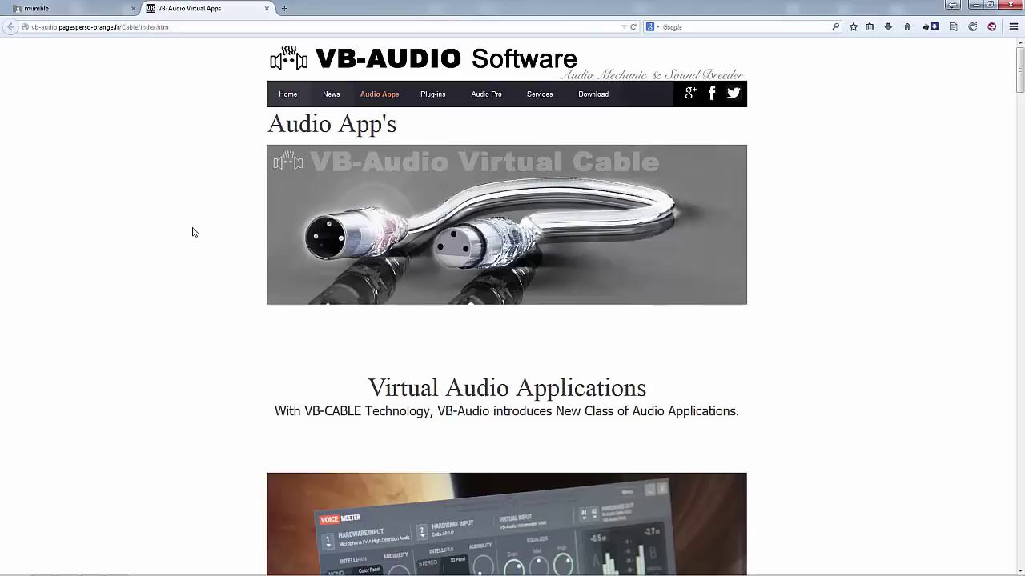
scroll(192, 232, down, 10)
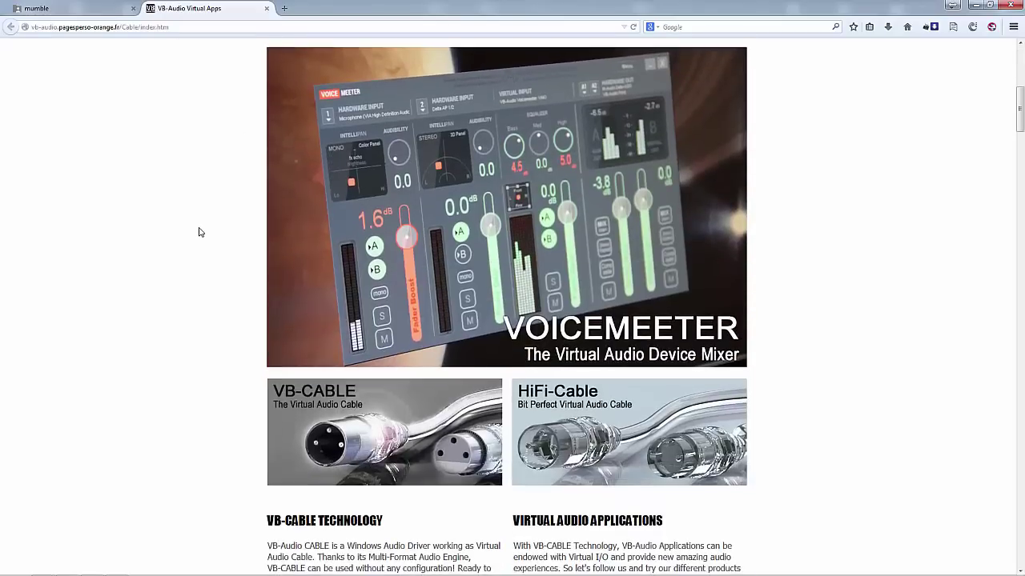
scroll(200, 232, down, 7)
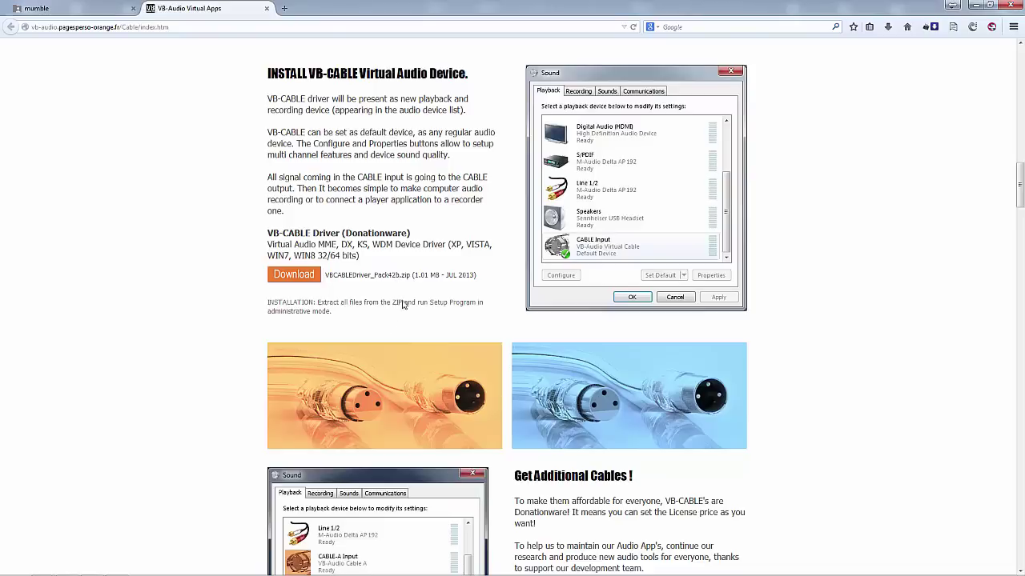
Install the VB-Audio Virtual Cable driver with VBCABLE_Setup_x64.exe from the VBCABLEDriver_Pack42b folder, allowing the device software installation
mouse_move(56, 568)
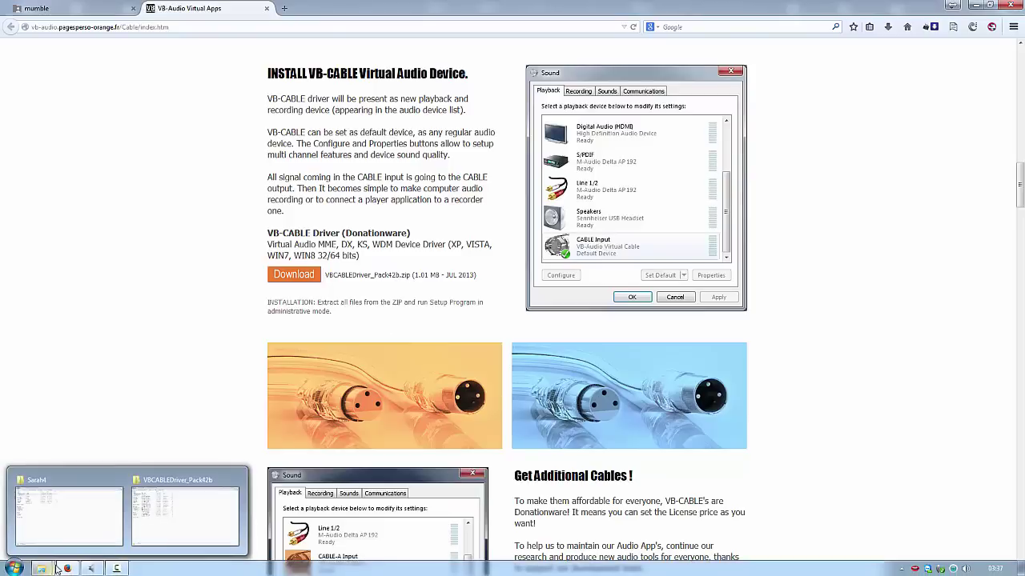
click(171, 525)
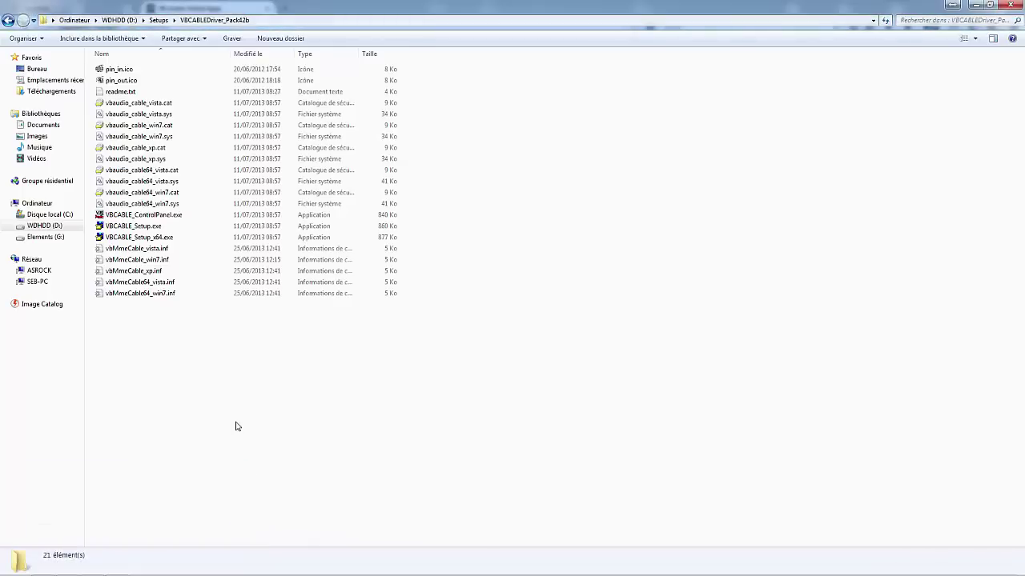
click(146, 239)
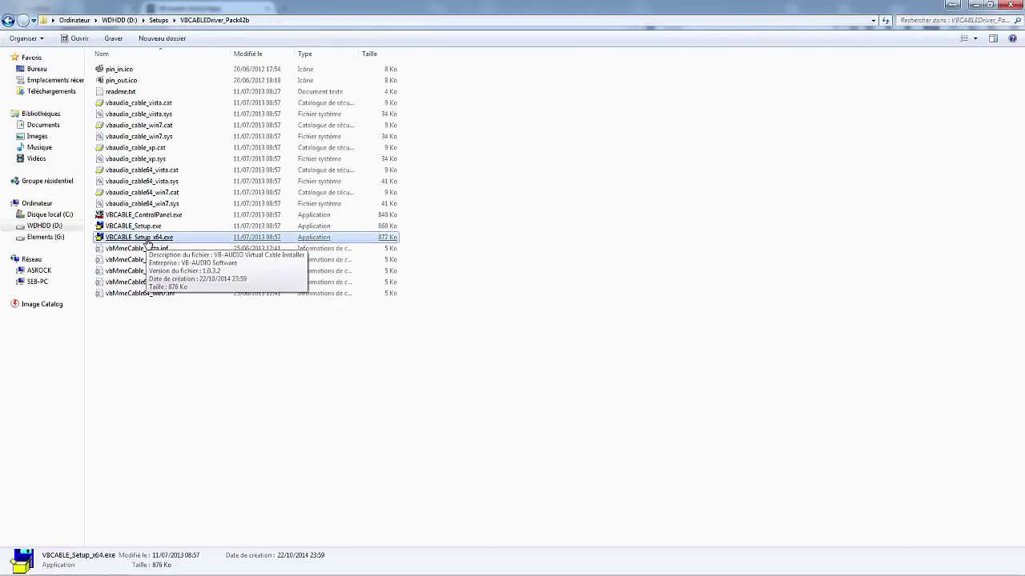
double_click(146, 238)
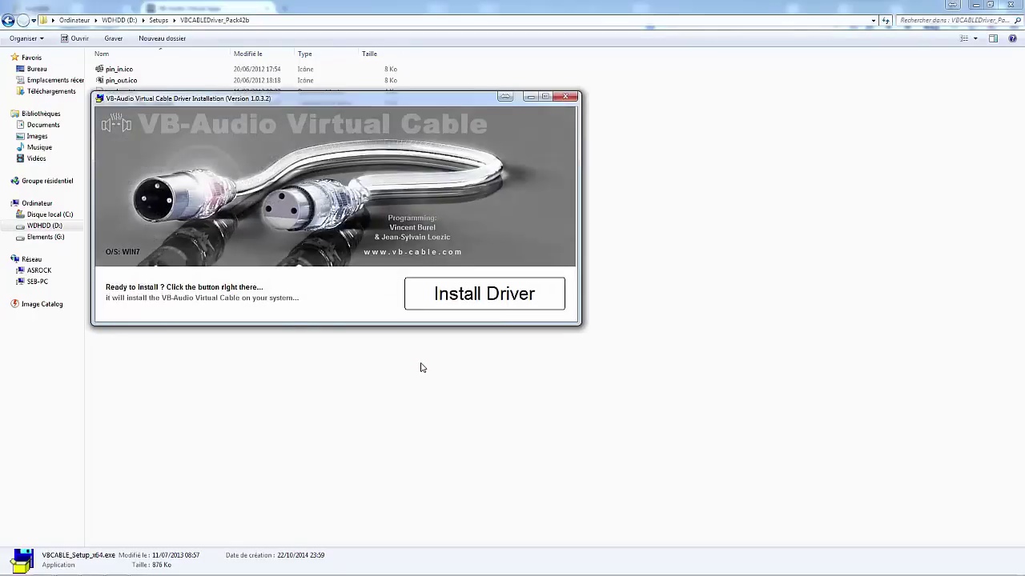
click(470, 305)
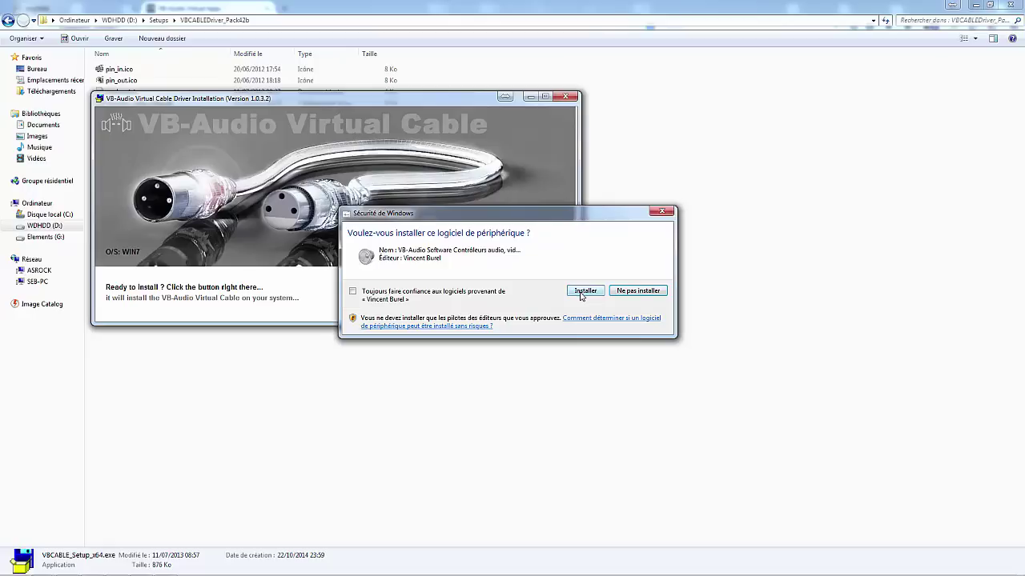
click(582, 295)
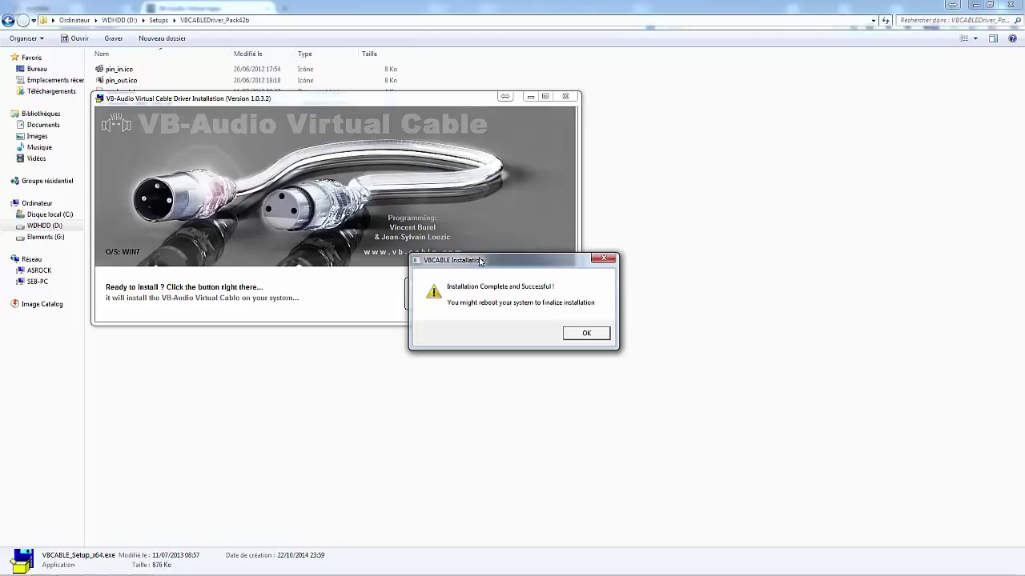
click(579, 334)
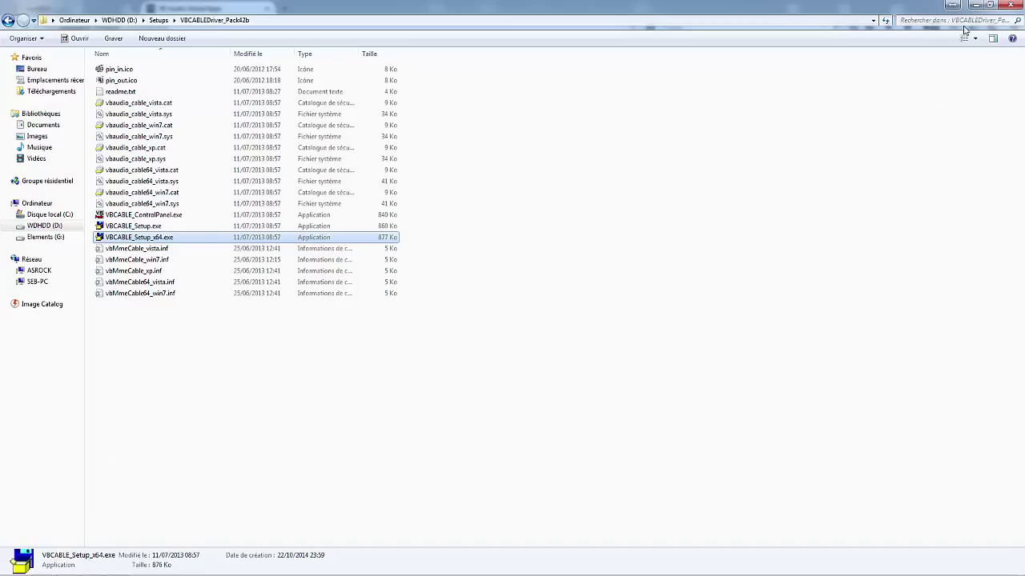
Inspect the VB-Audio Virtual Cable entries among the playback and recording devices in the Windows sound settings
click(117, 569)
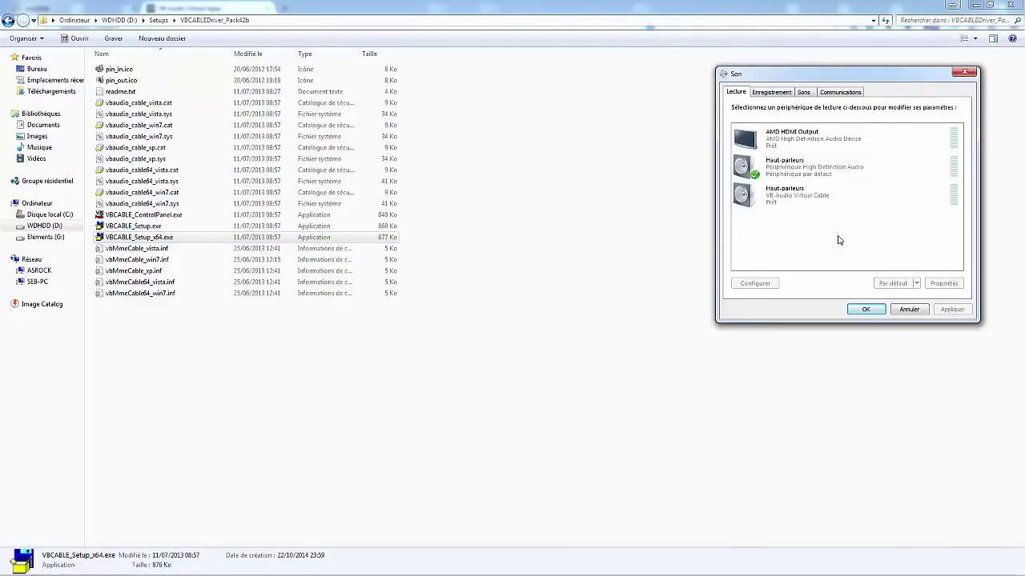
click(809, 202)
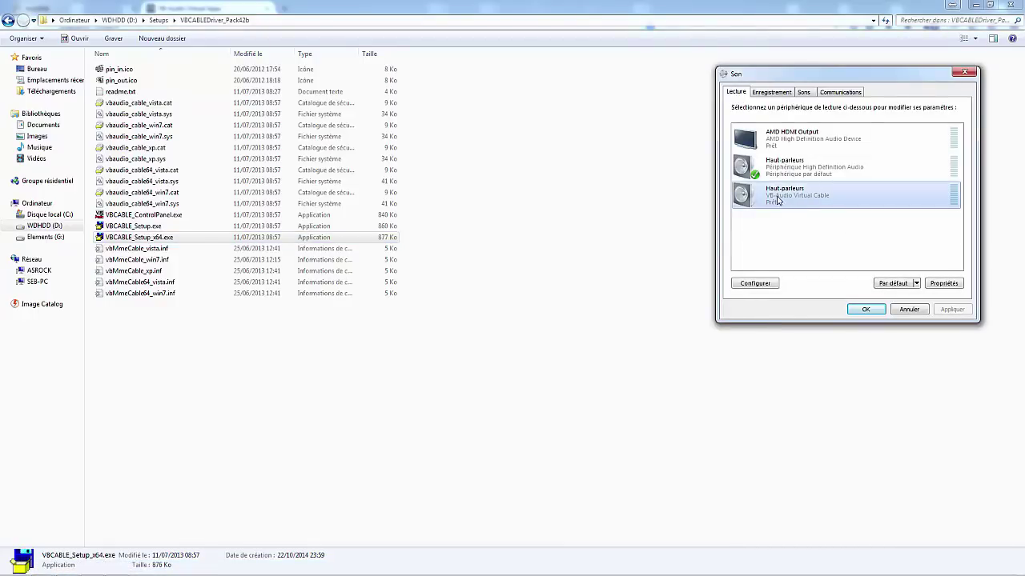
click(771, 92)
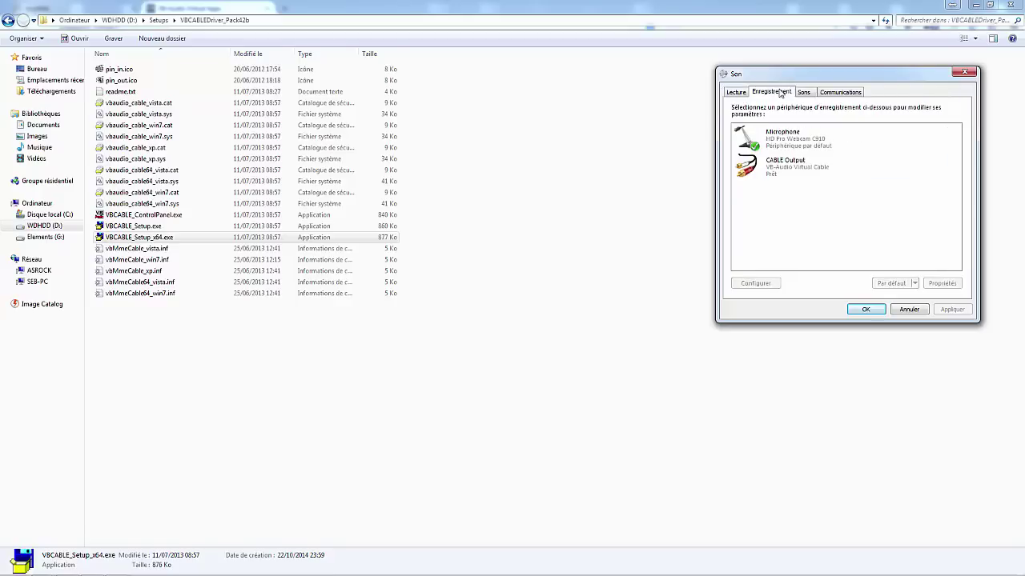
click(789, 166)
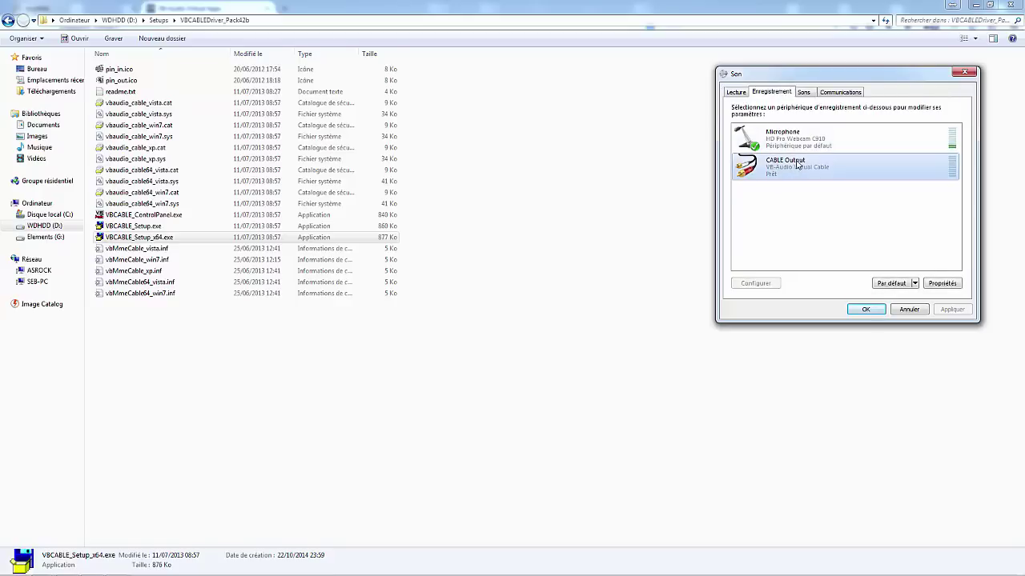
click(736, 92)
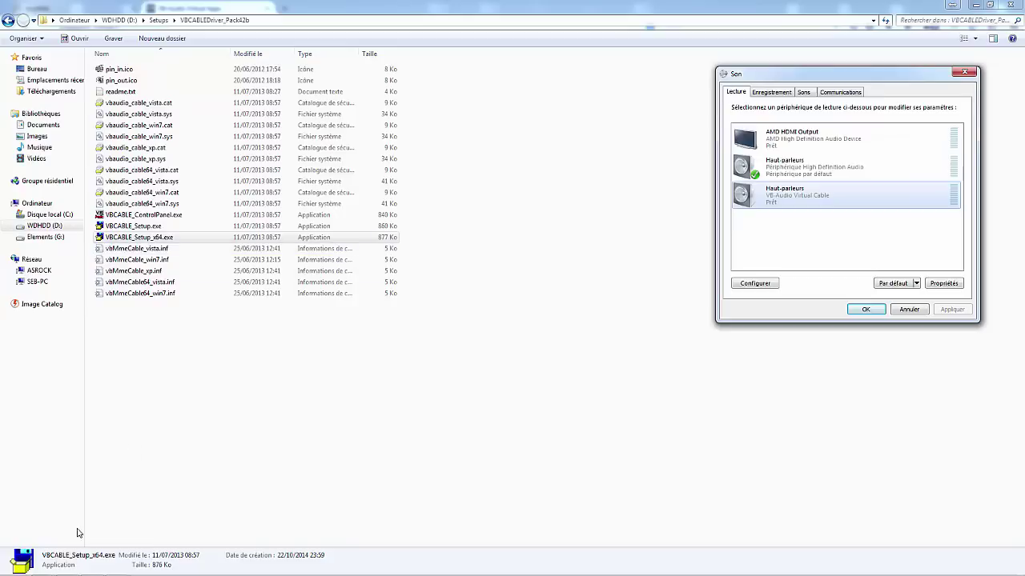
Open Device Manager from the computer's system properties and select VB-Audio Virtual Cable under the audio, video and game controllers
mouse_move(77, 572)
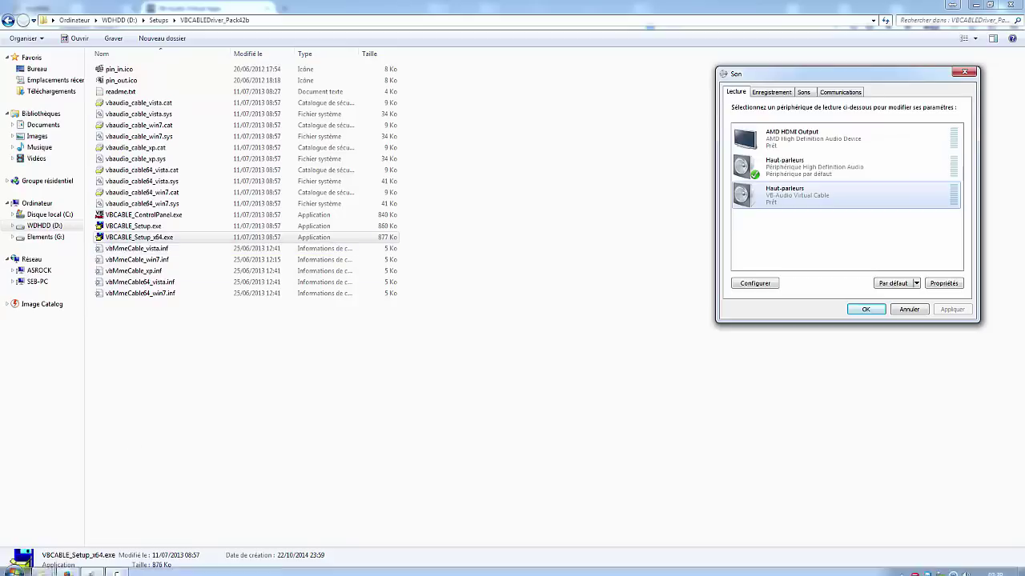
click(14, 570)
right_click(202, 432)
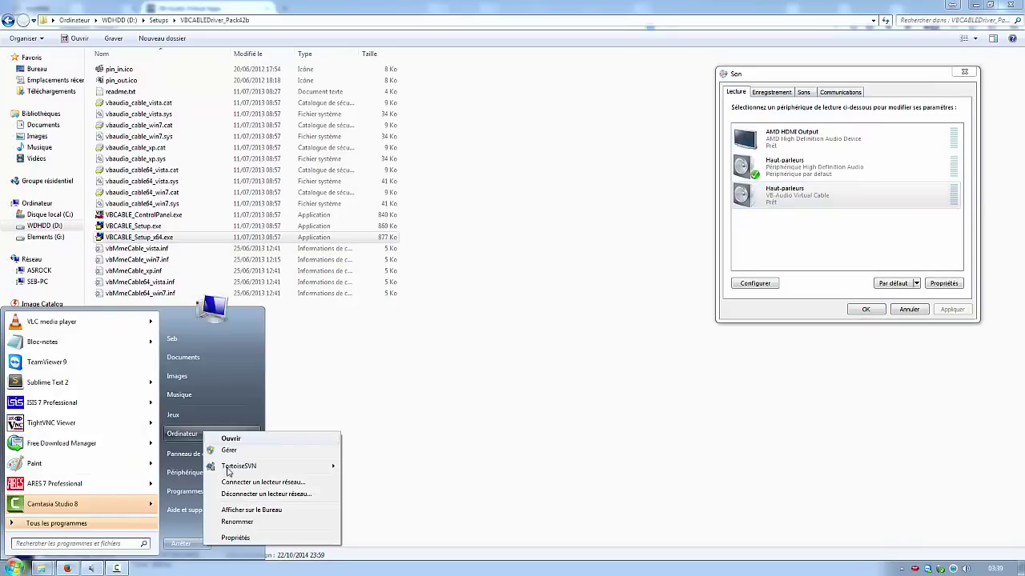
click(235, 538)
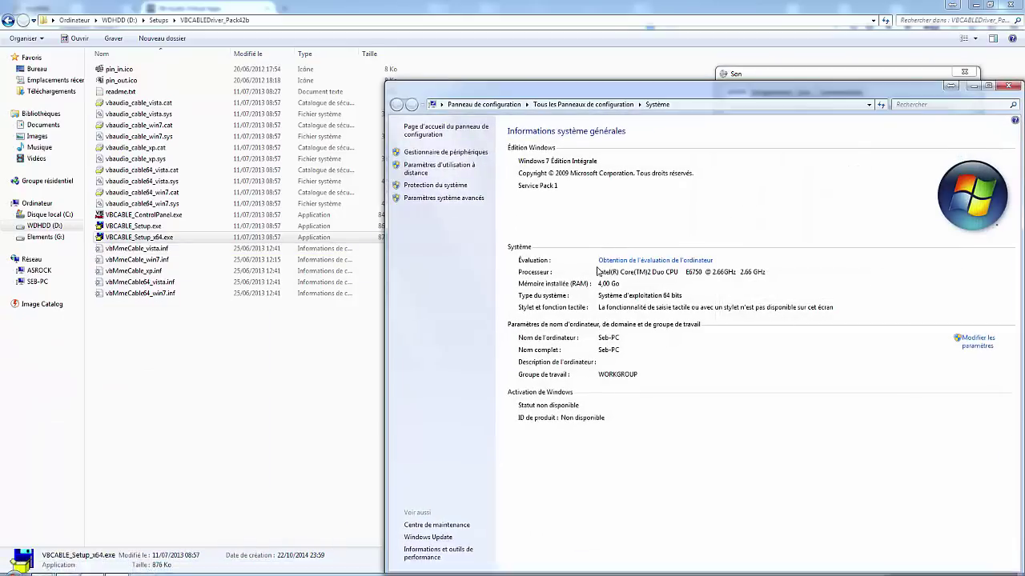
click(449, 153)
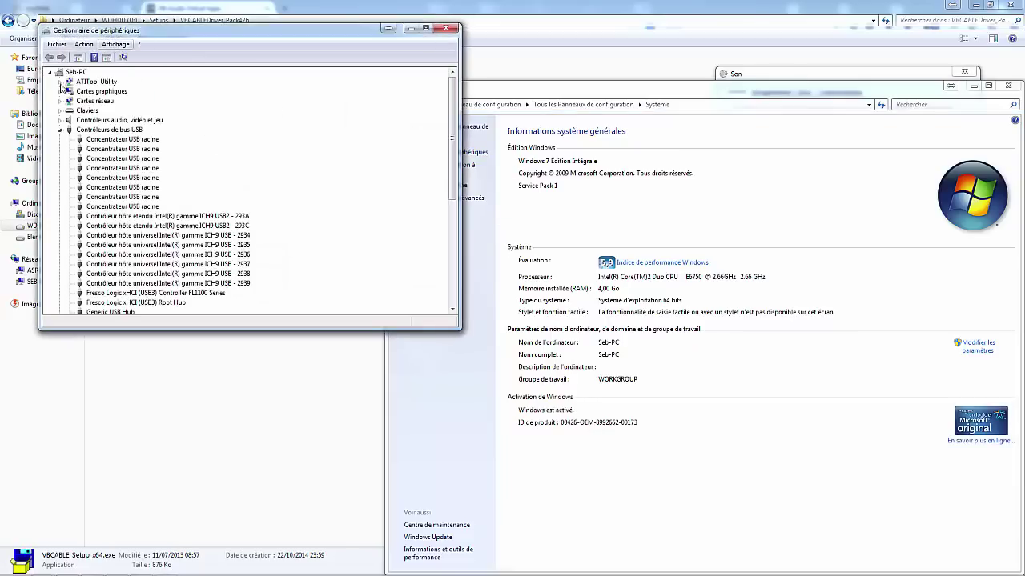
click(60, 130)
click(59, 120)
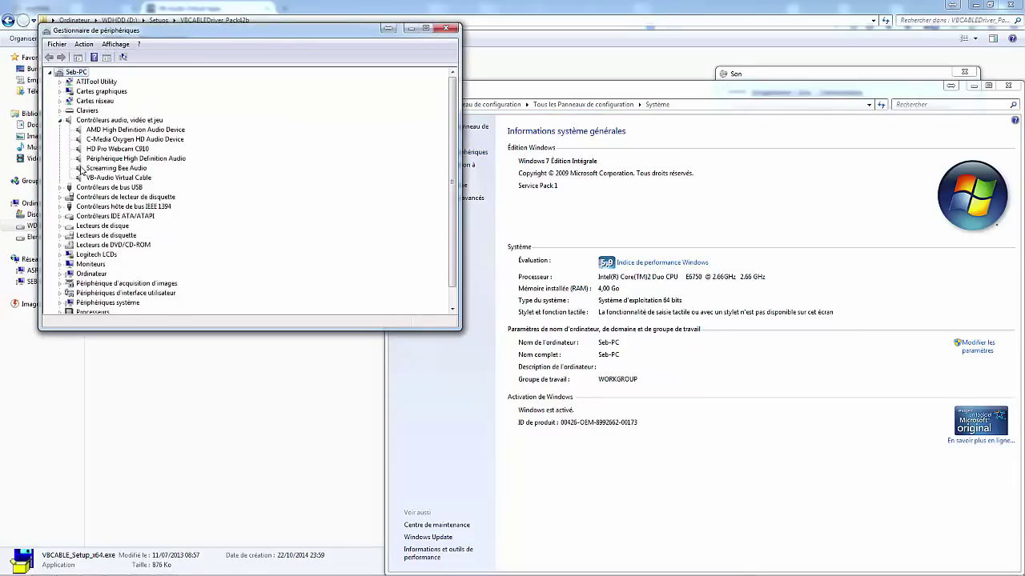
click(95, 178)
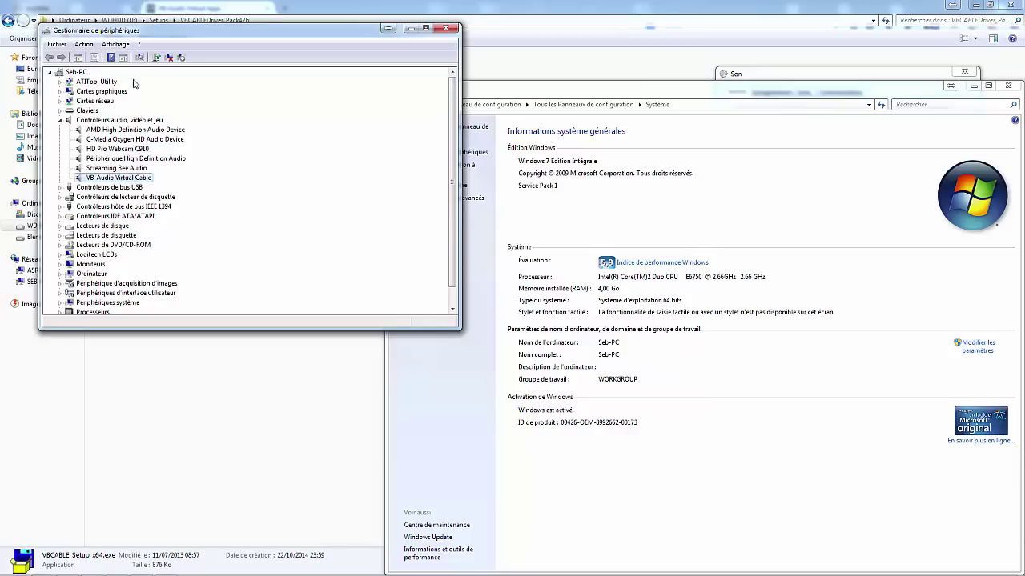
Start adding legacy hardware with manual selection from the list, using the hardware type Contrôleurs audio, vidéo et jeu
click(84, 45)
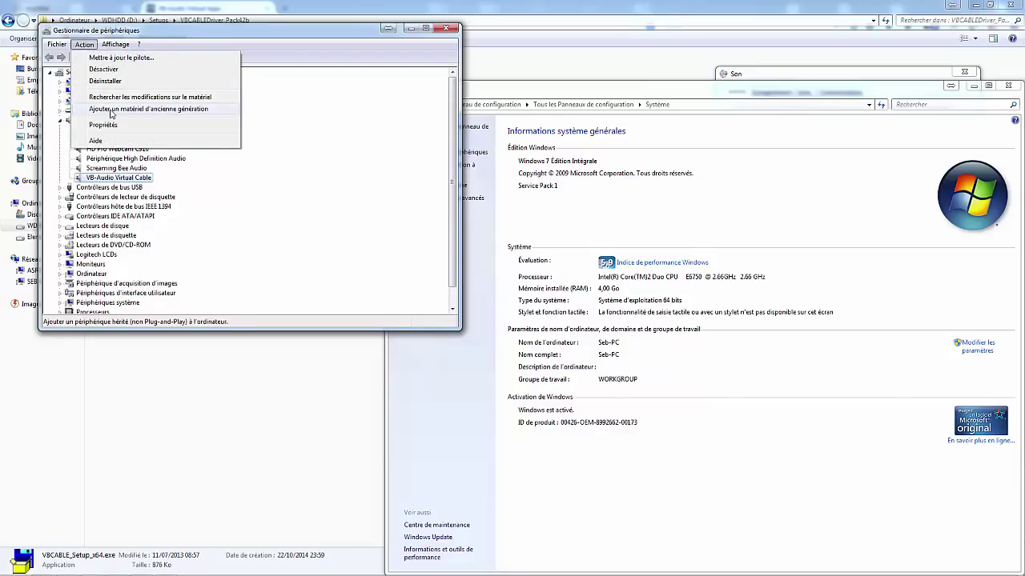
click(110, 114)
click(339, 322)
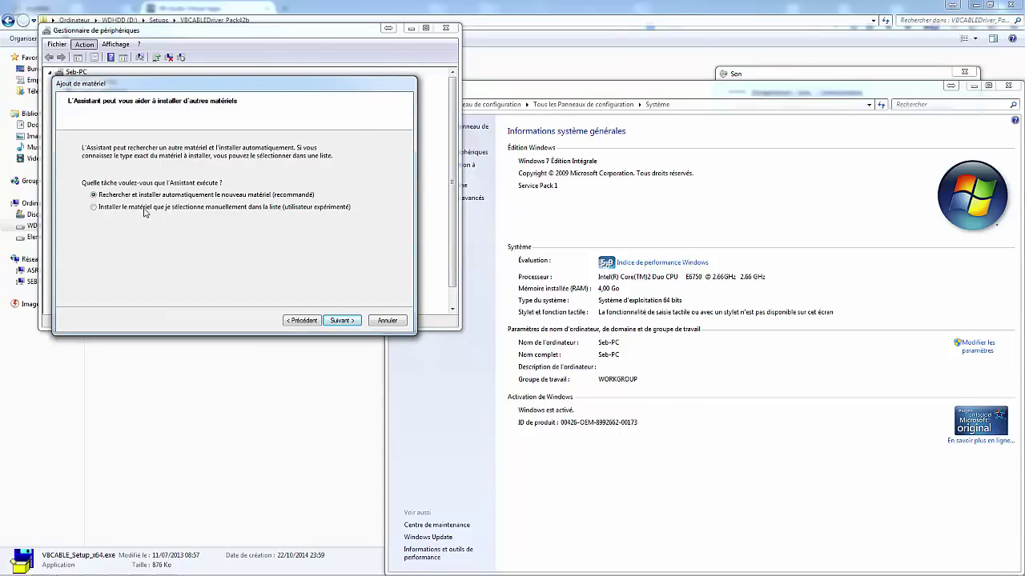
click(94, 207)
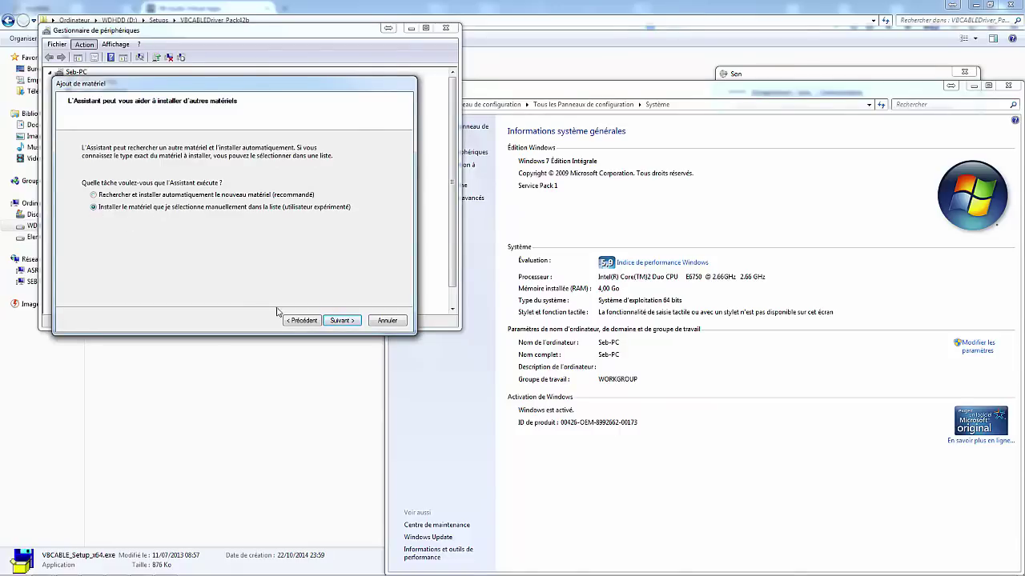
click(341, 320)
scroll(192, 256, down, 1)
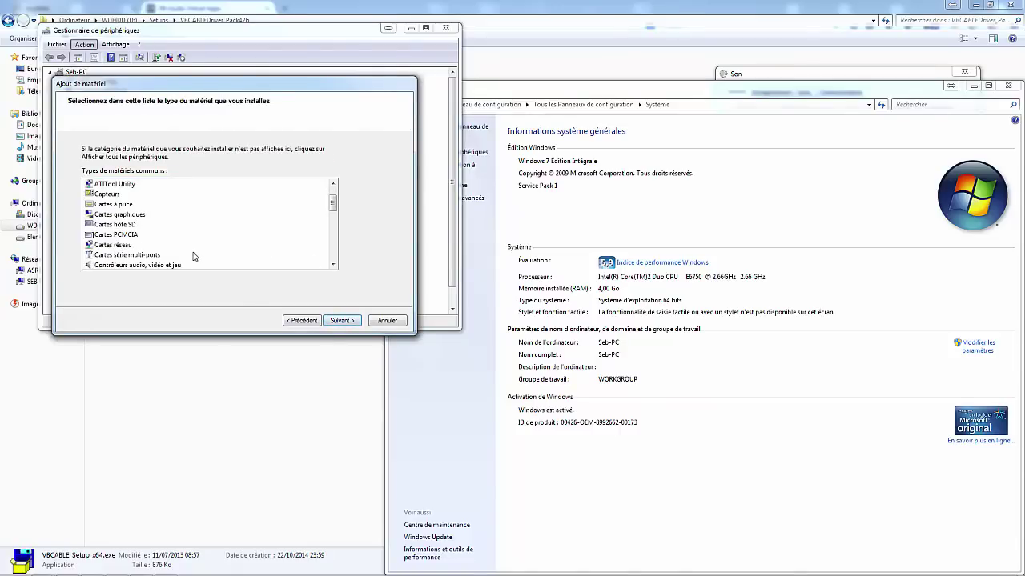
scroll(166, 265, down, 1)
click(110, 237)
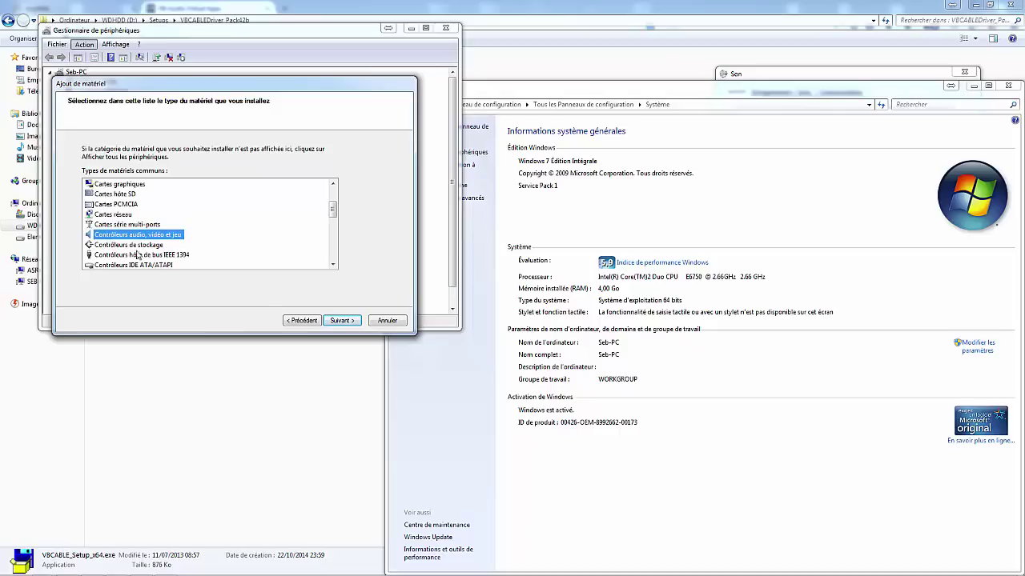
click(327, 318)
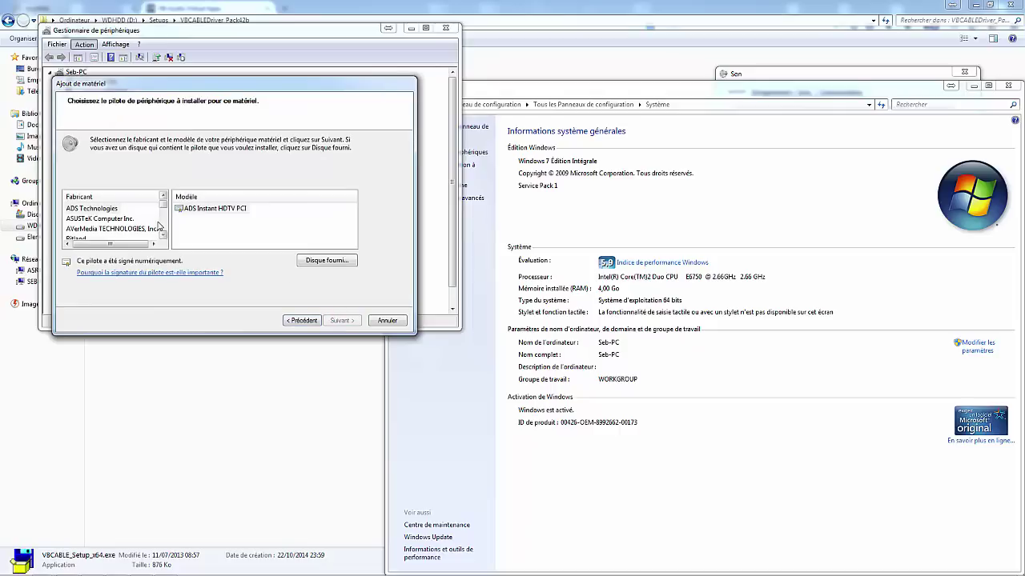
Choose the manufacturer VB-Audio Software and the model VB-Audio Virtual Cable, and install that device
drag(166, 208, 164, 232)
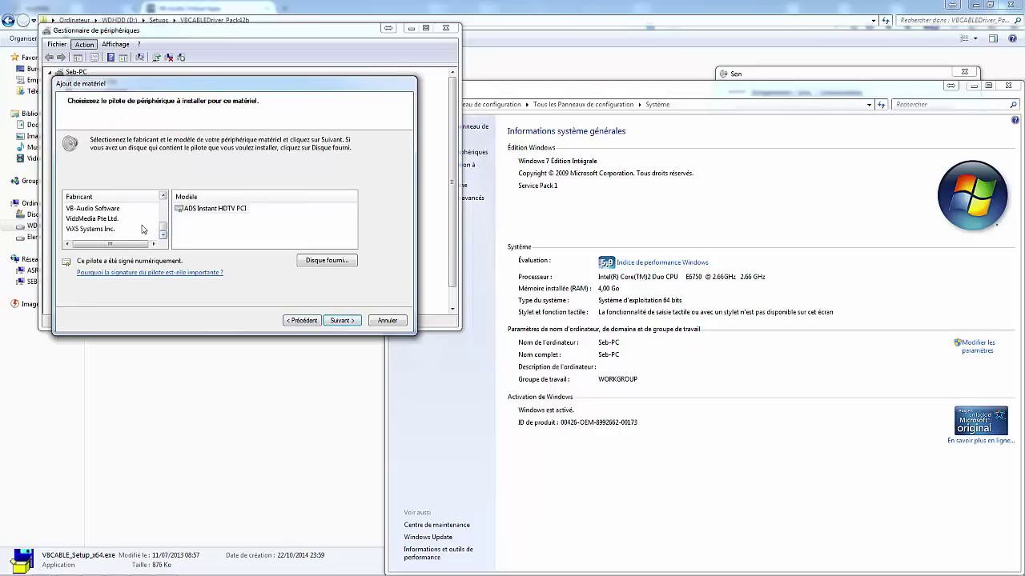
click(93, 209)
click(210, 210)
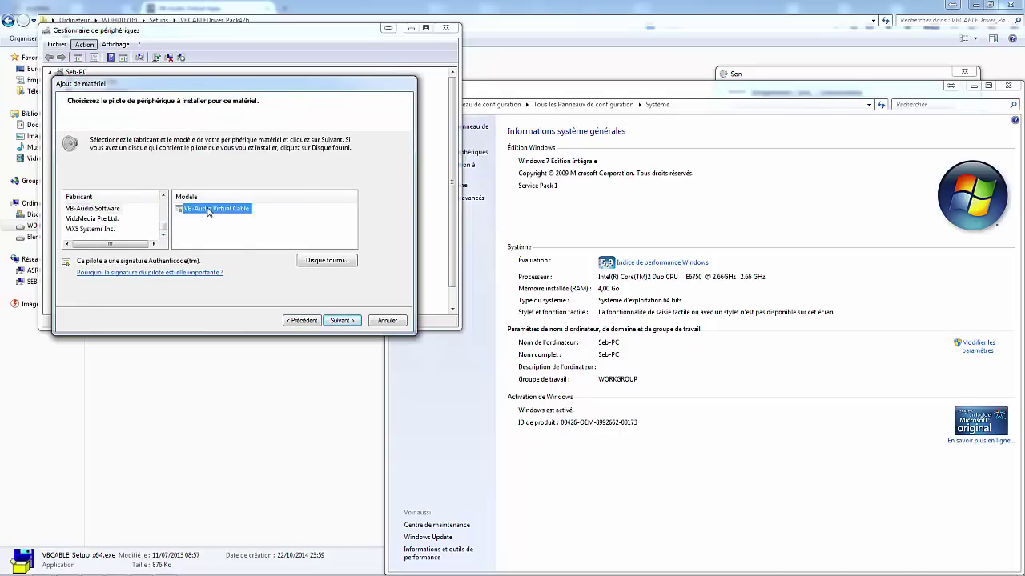
click(344, 319)
click(343, 320)
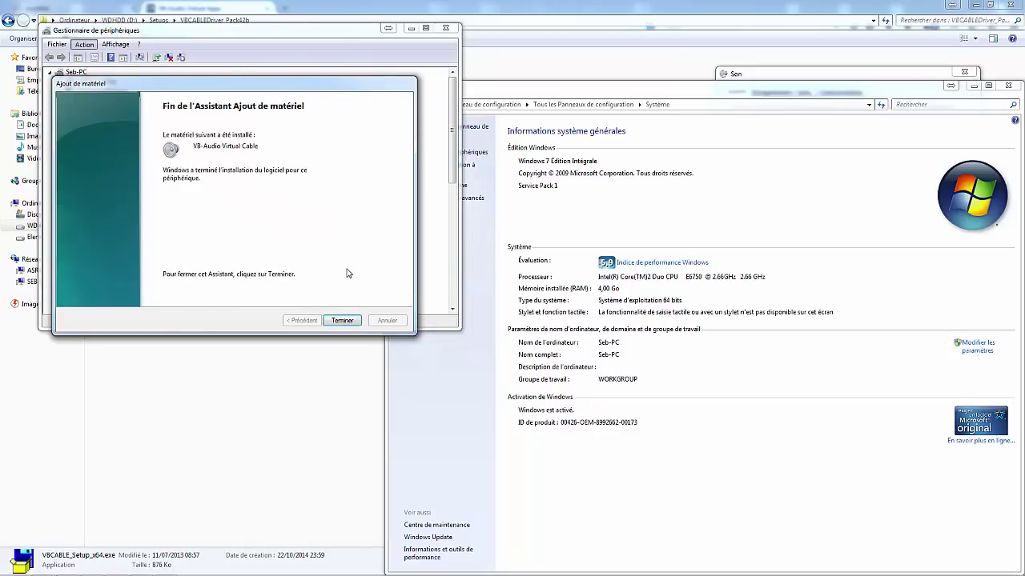
Finish the wizard and start adding a third cable as legacy hardware, selected manually from the list under type Contrôleurs audio, vidéo et jeu
click(342, 320)
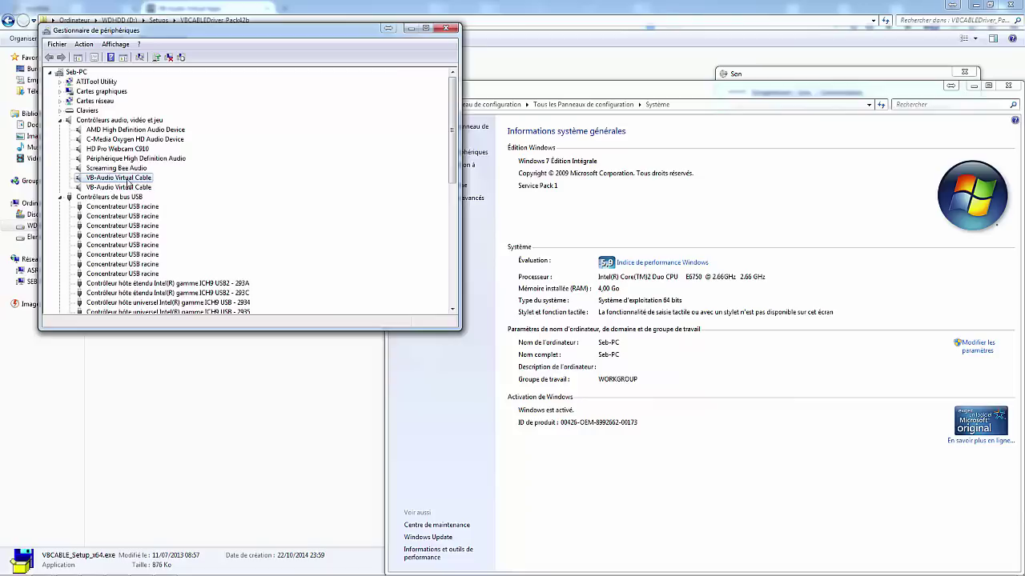
click(86, 46)
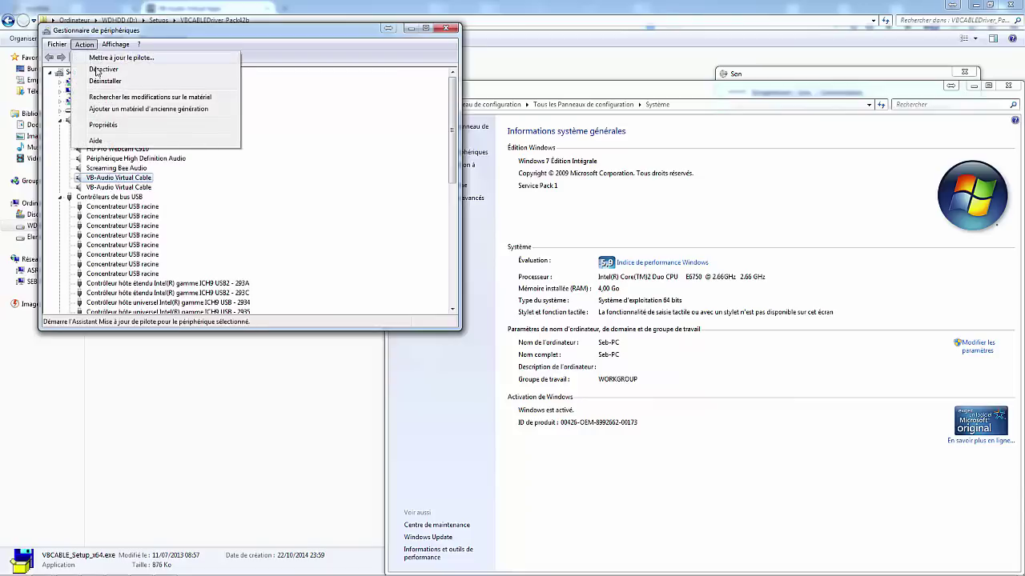
click(120, 109)
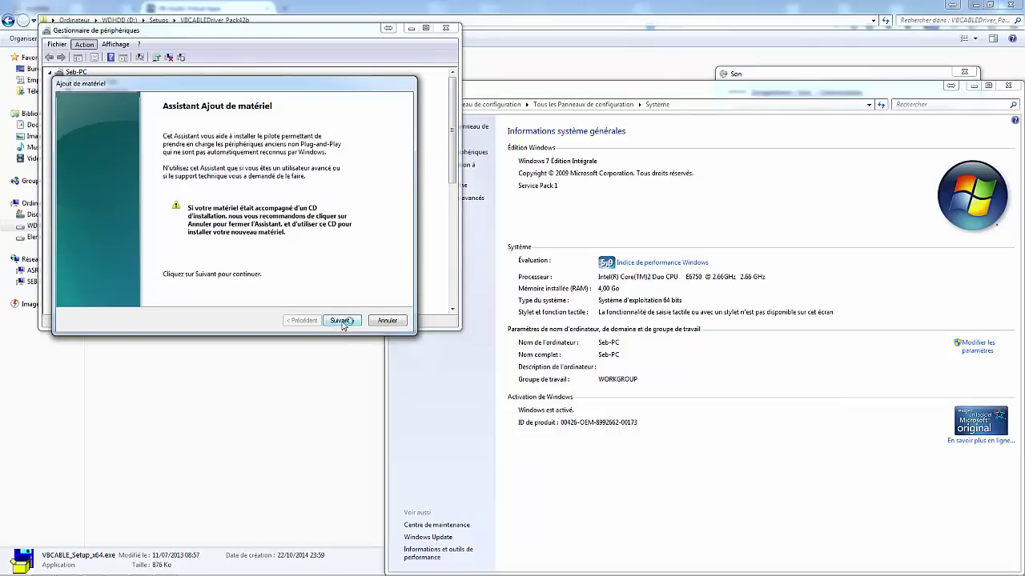
click(342, 321)
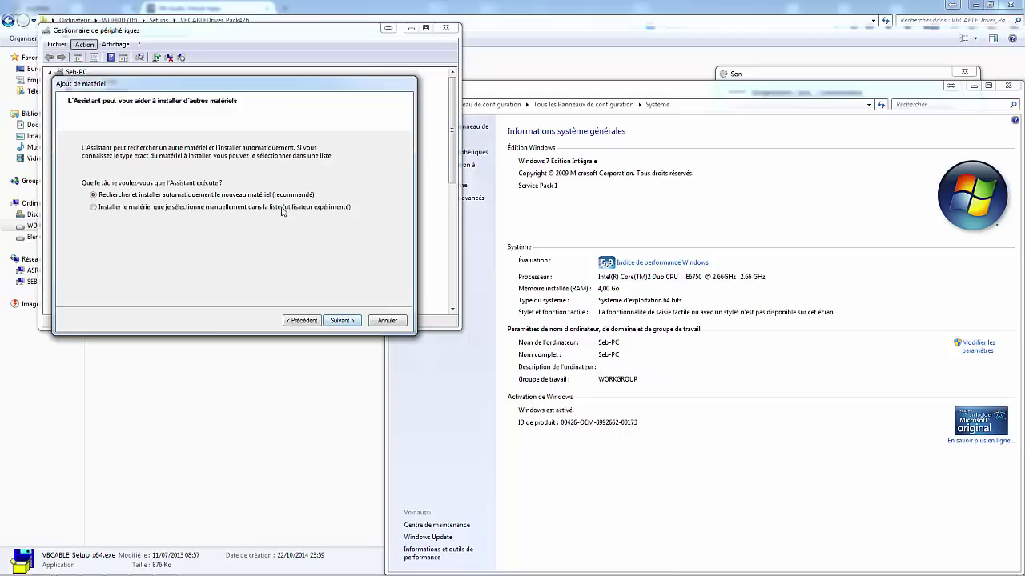
click(282, 211)
click(339, 320)
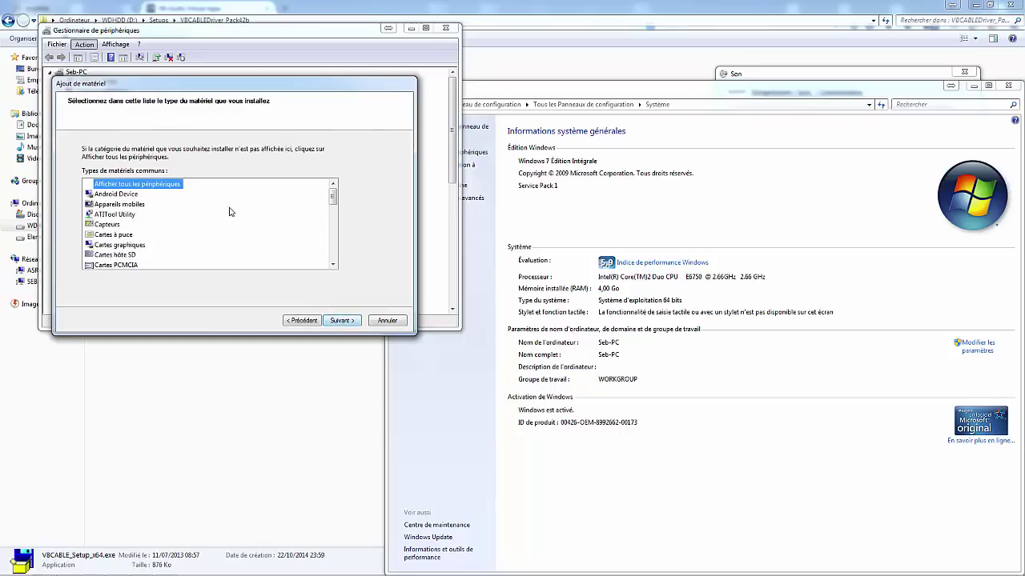
scroll(165, 259, down, 1)
click(148, 268)
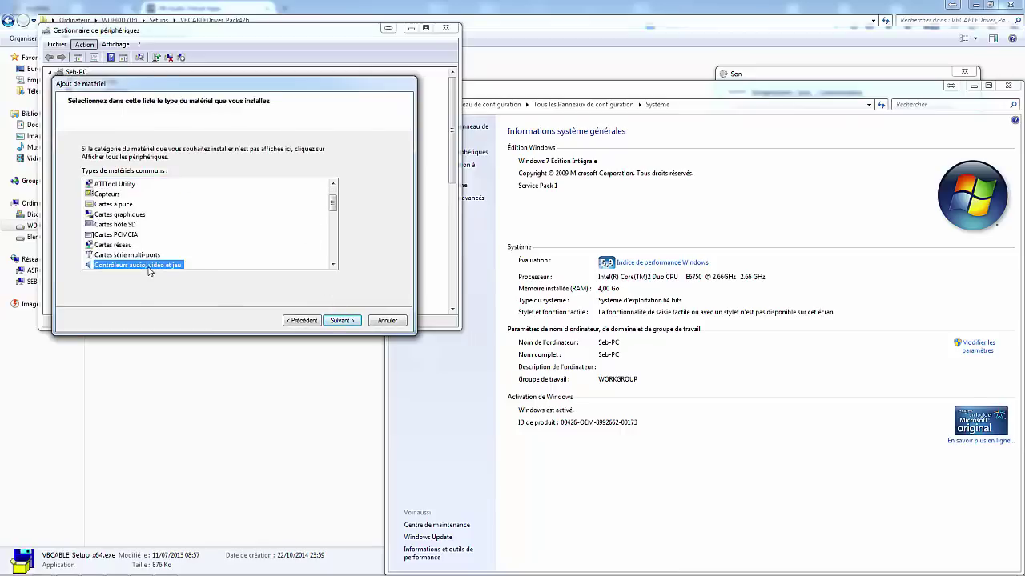
click(340, 321)
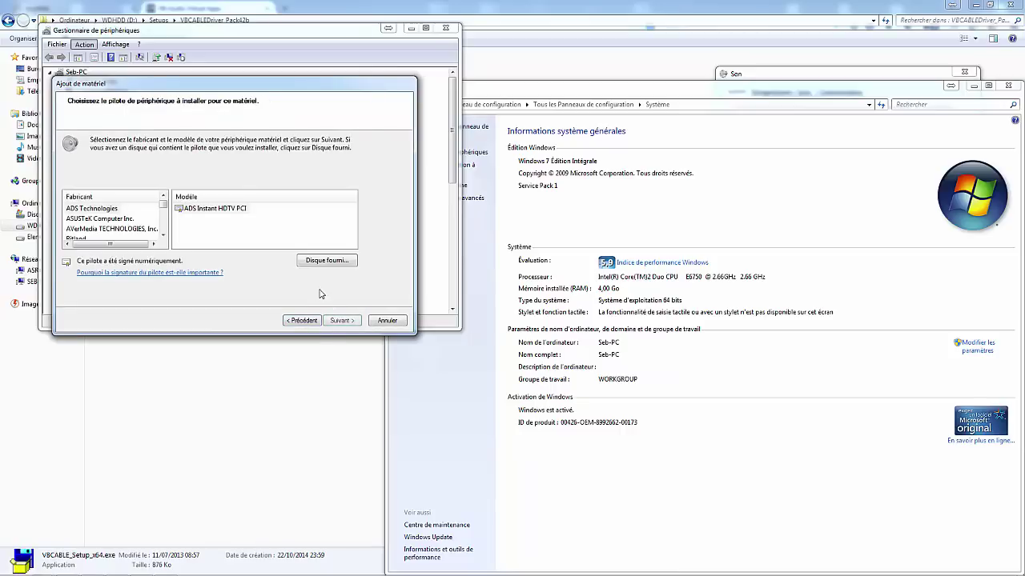
Install the third cable device using the manufacturer VB-Audio Software and the model VB-Audio Virtual Cable
drag(164, 208, 163, 232)
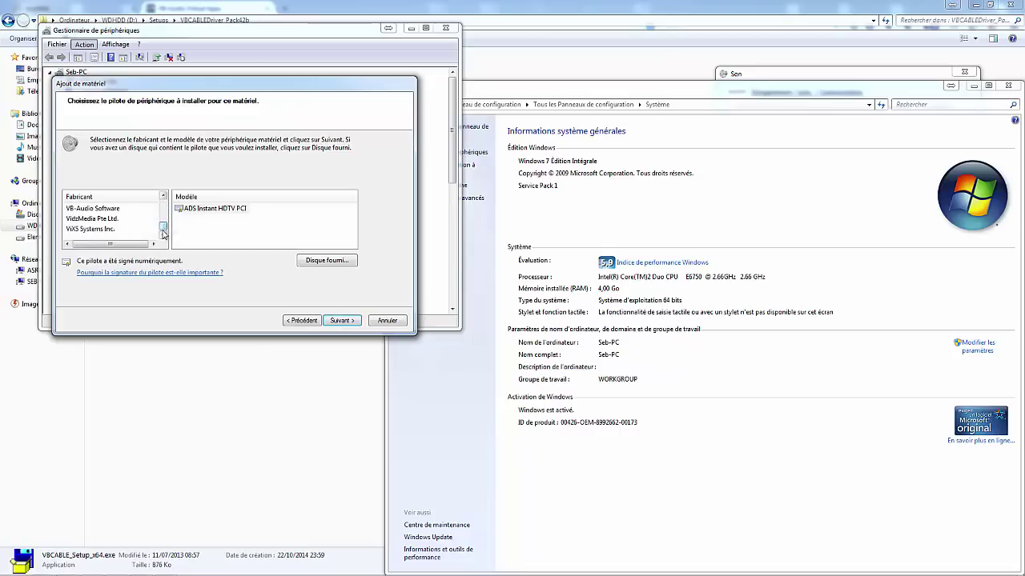
click(111, 209)
click(238, 208)
click(337, 321)
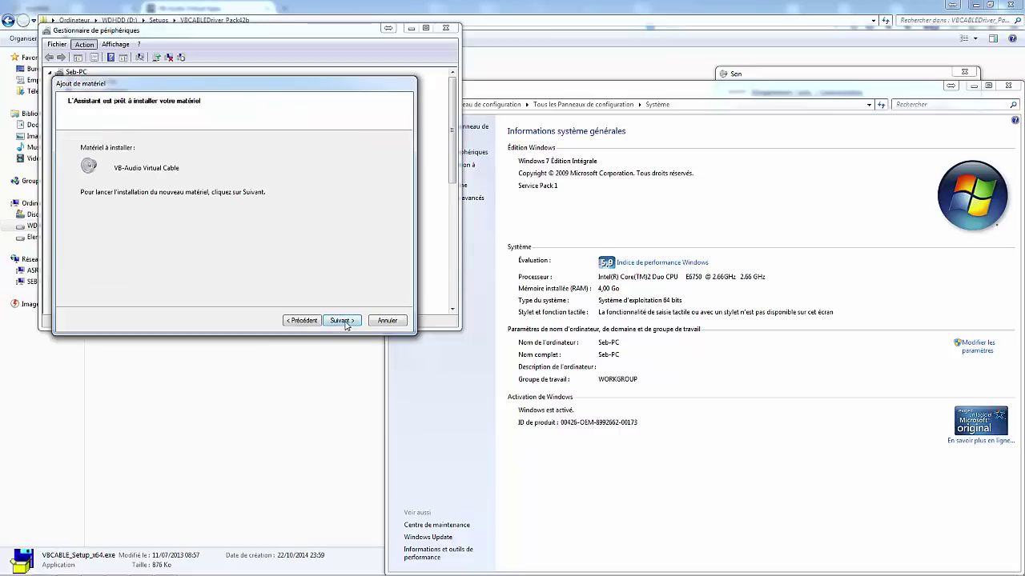
click(341, 321)
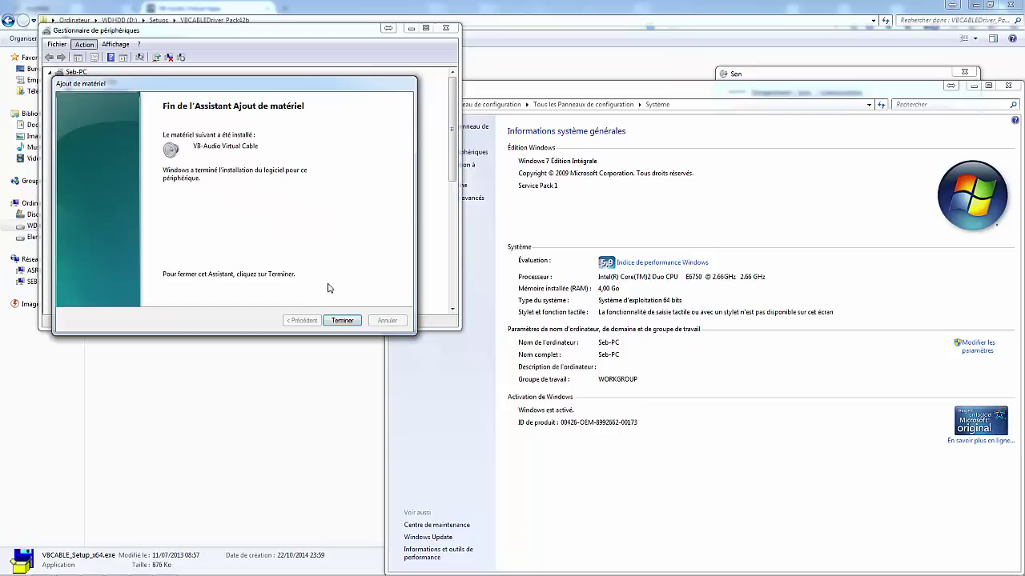
click(343, 320)
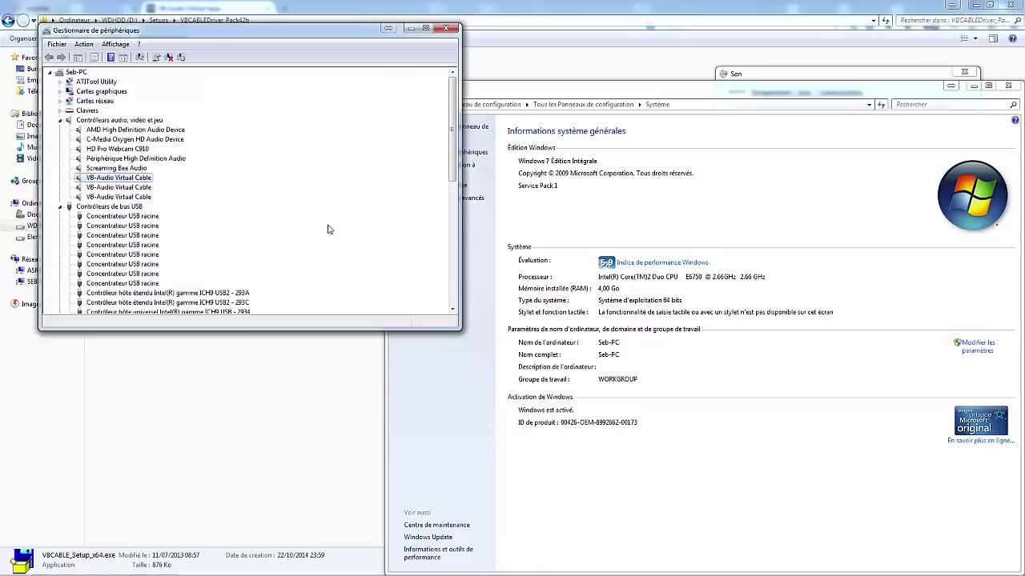
Start adding a fourth cable as legacy hardware, selected manually from the list under the hardware type Contrôleurs audio, vidéo et jeu
click(90, 45)
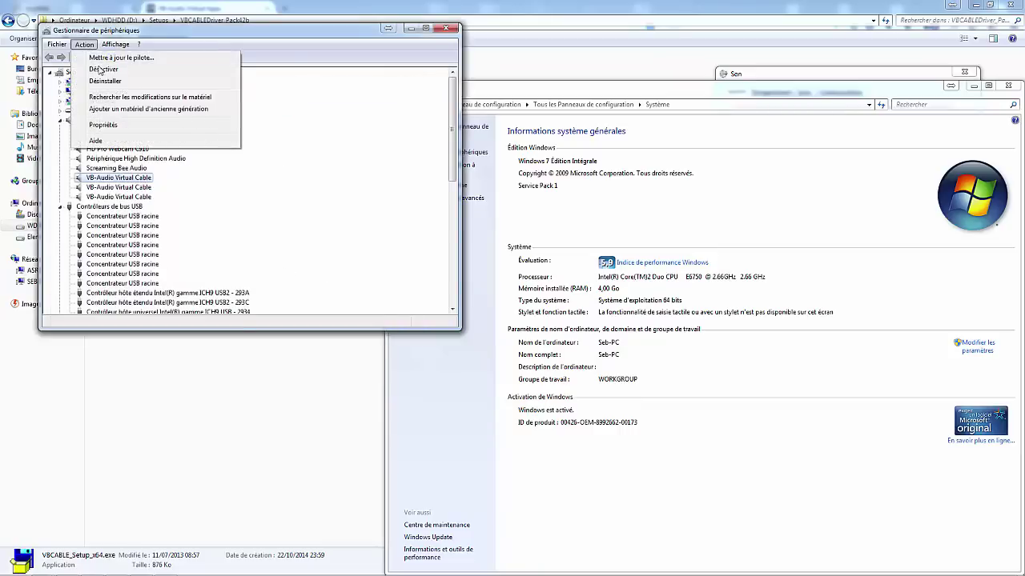
click(132, 108)
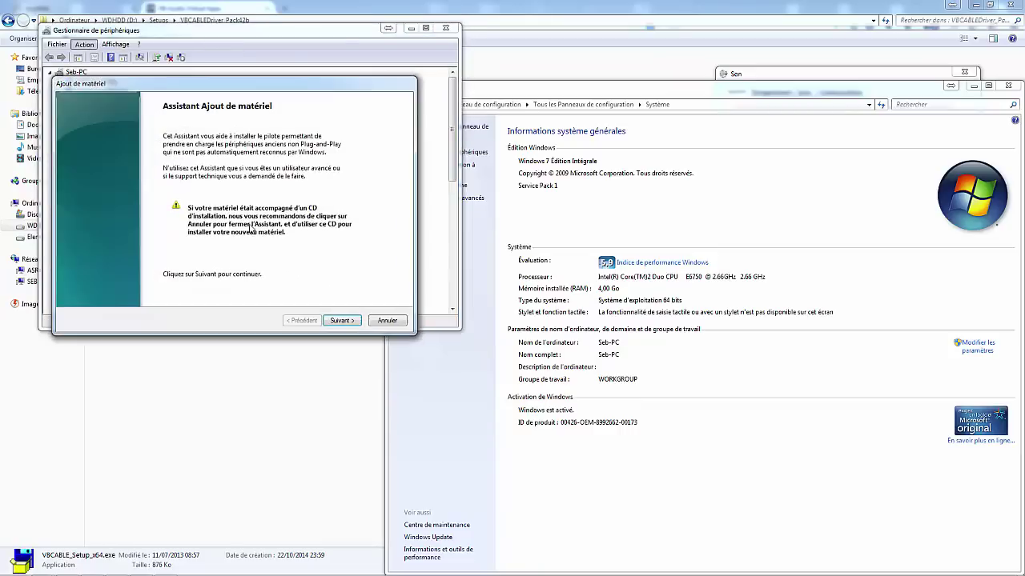
click(339, 320)
click(289, 208)
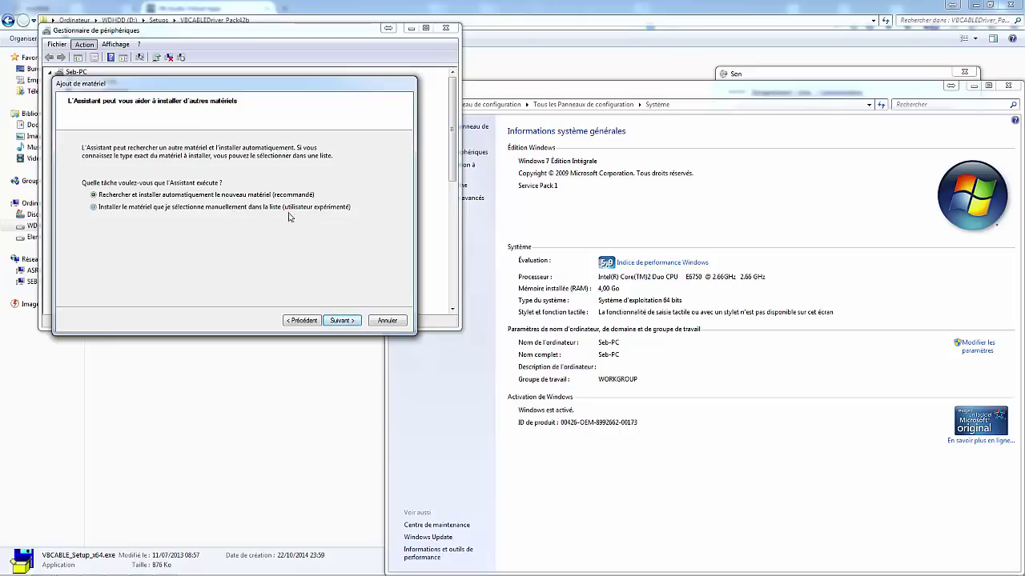
click(339, 321)
scroll(289, 256, down, 1)
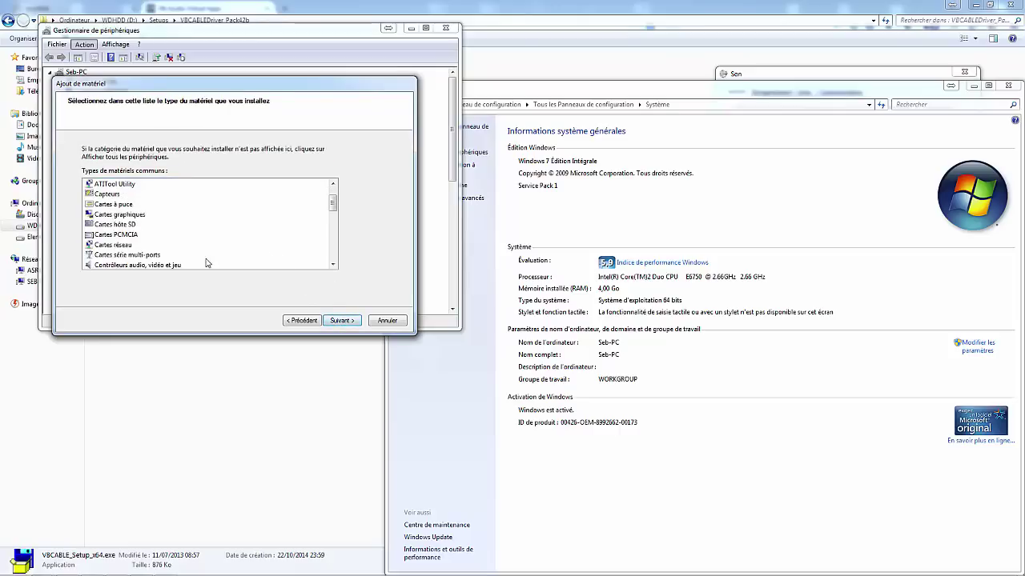
click(189, 264)
click(336, 321)
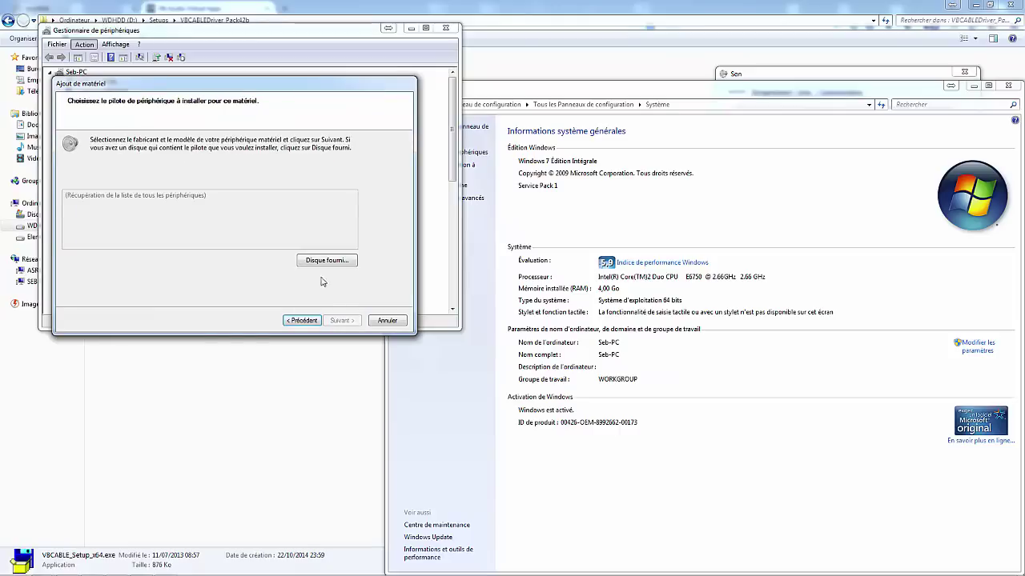
Install the fourth cable device using the manufacturer VB-Audio Software and the model VB-Audio Virtual Cable, and finish the wizard
scroll(136, 213, down, 10)
click(112, 208)
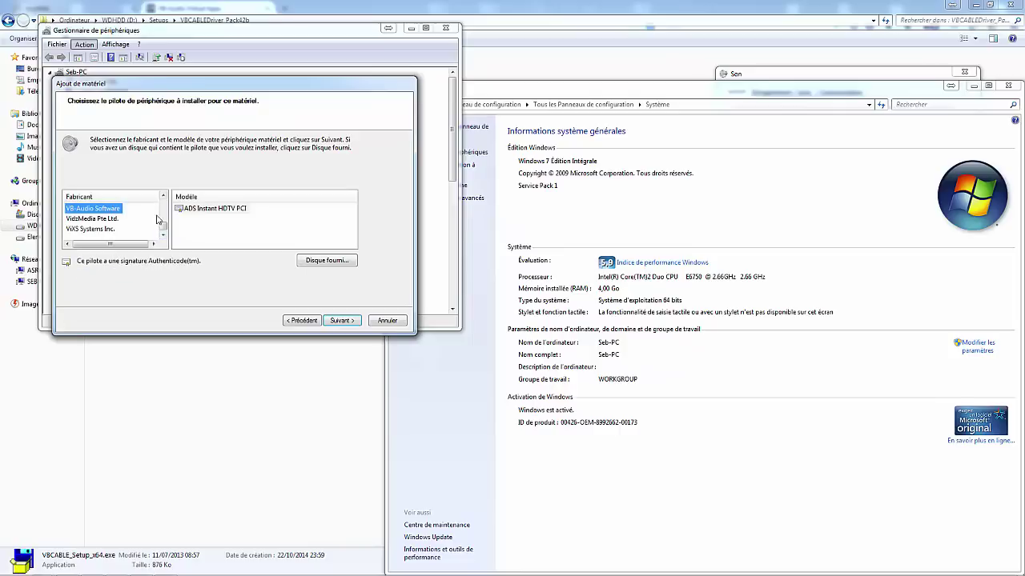
click(218, 210)
click(342, 321)
click(342, 321)
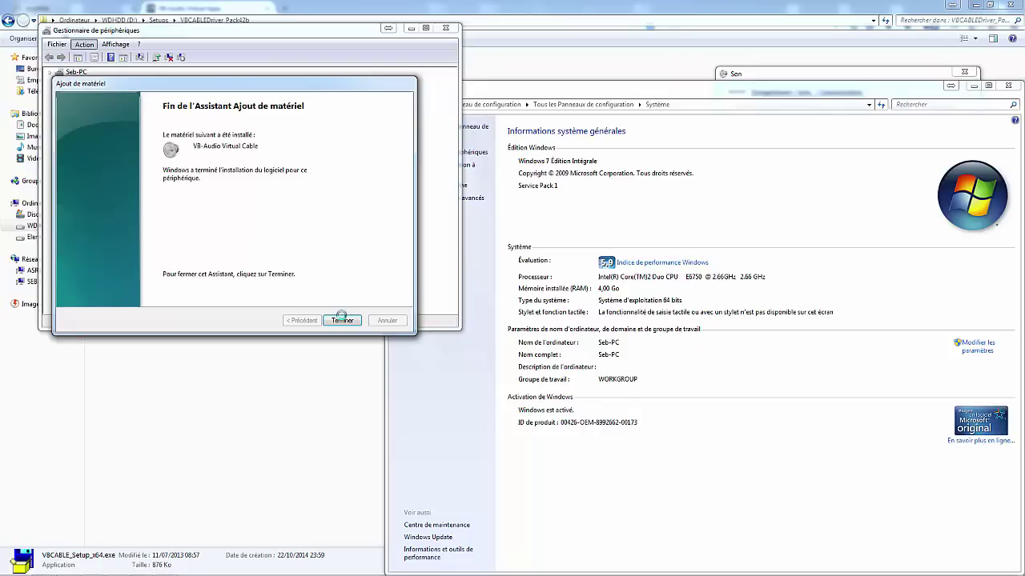
click(342, 321)
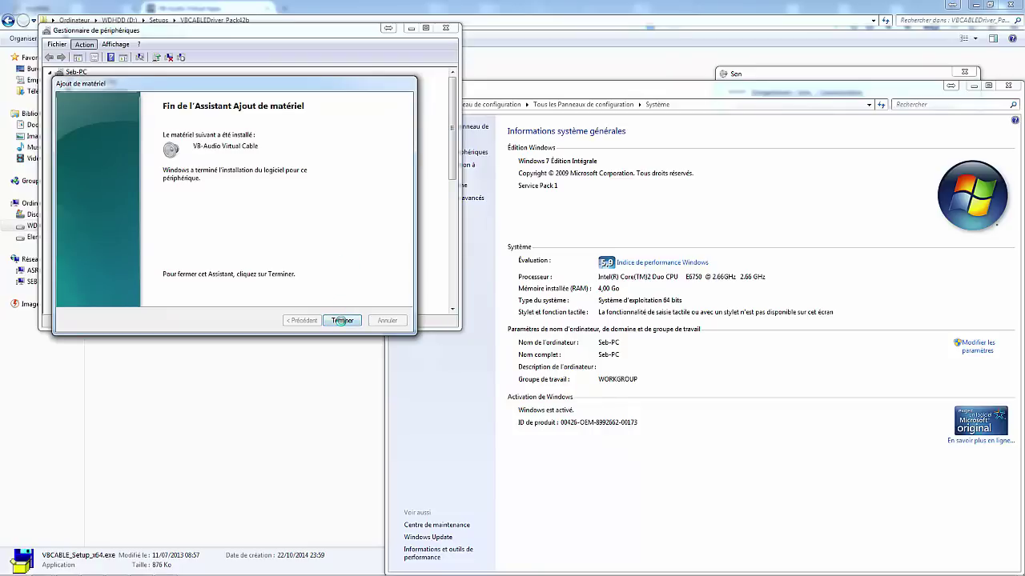
click(342, 320)
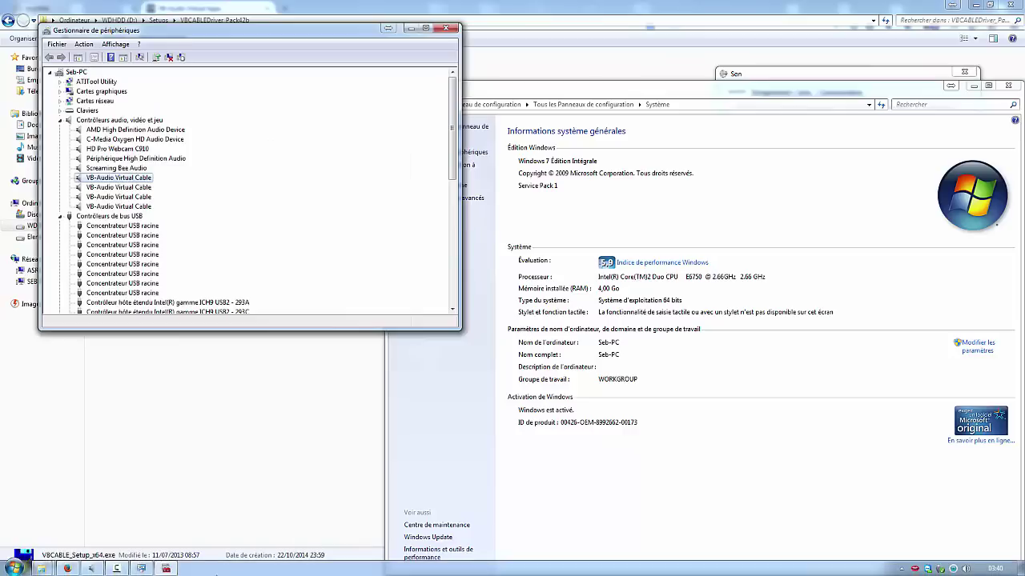
Examine the VB-Audio Virtual Cable devices among the playback and recording devices in the Windows sound settings
click(116, 568)
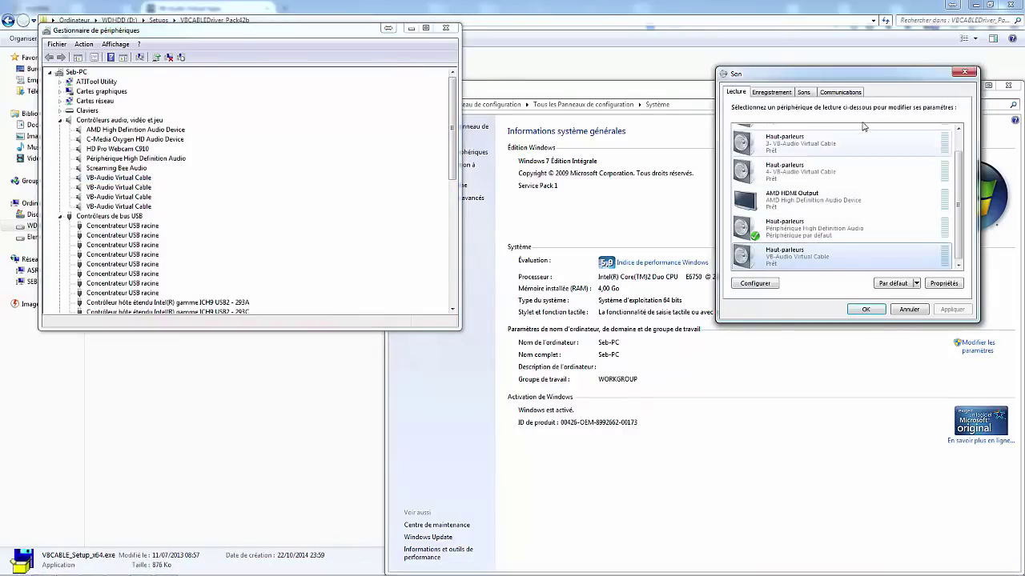
scroll(841, 184, up, 1)
scroll(840, 184, down, 1)
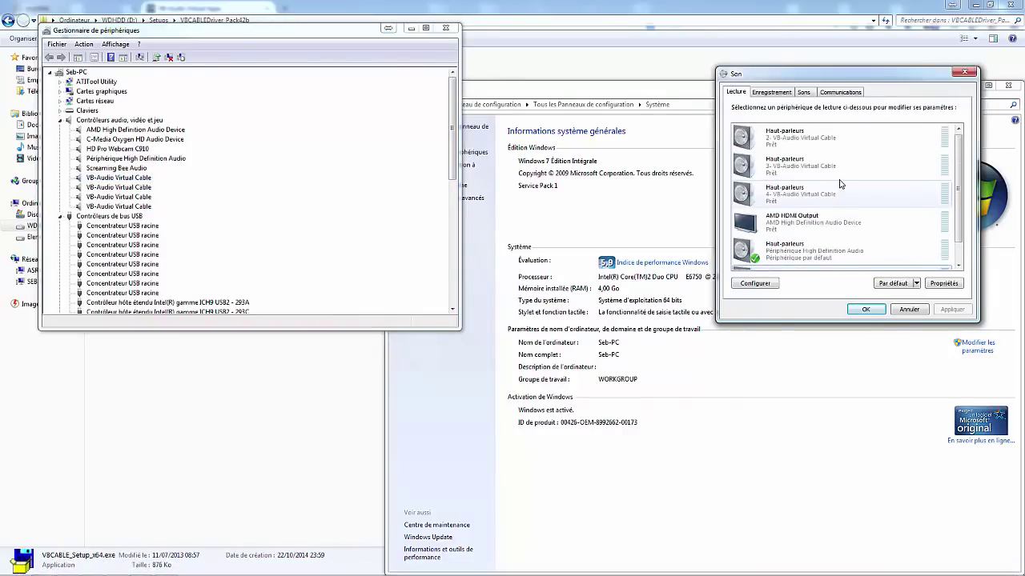
scroll(793, 248, up, 1)
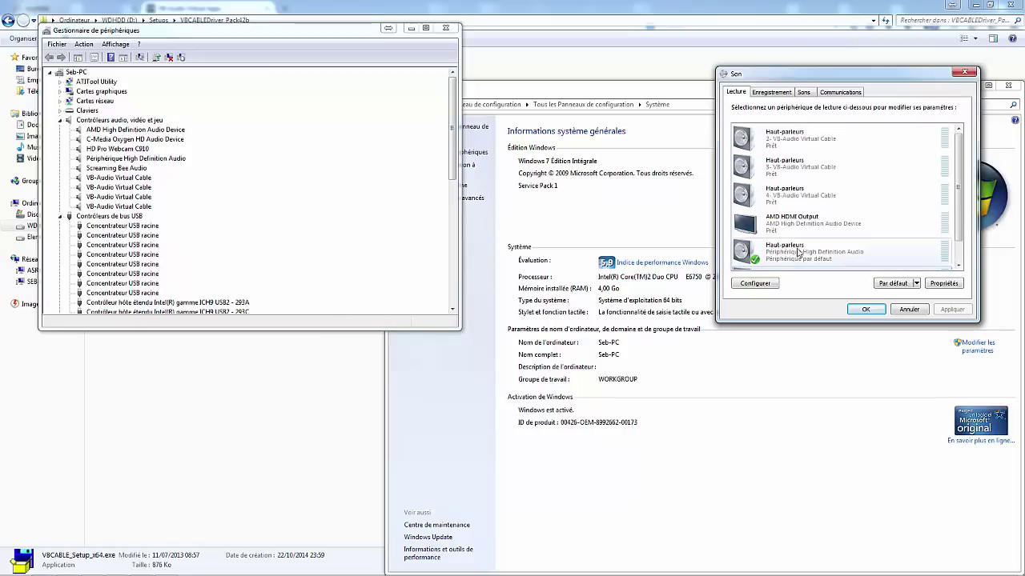
scroll(778, 198, down, 2)
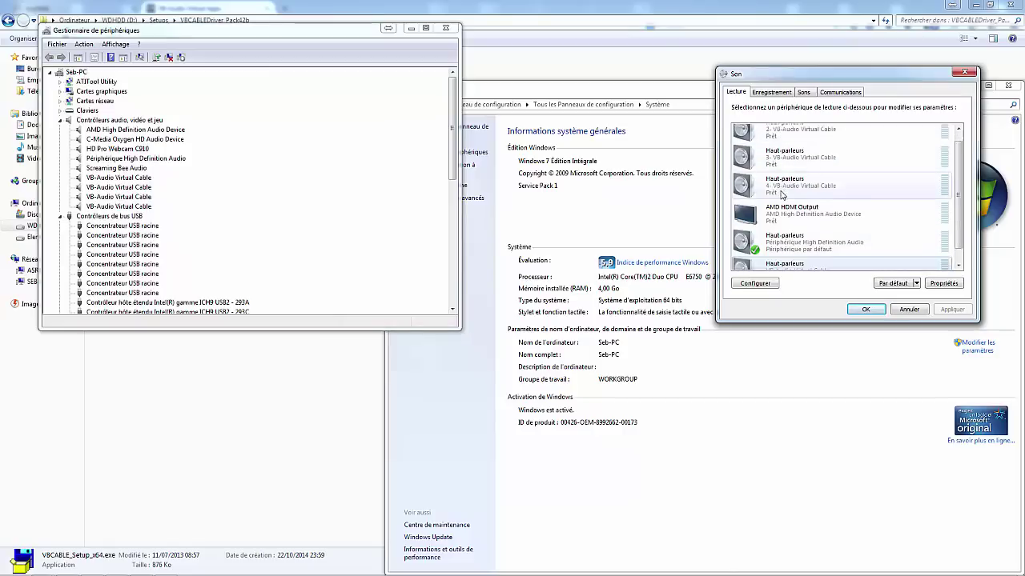
click(784, 265)
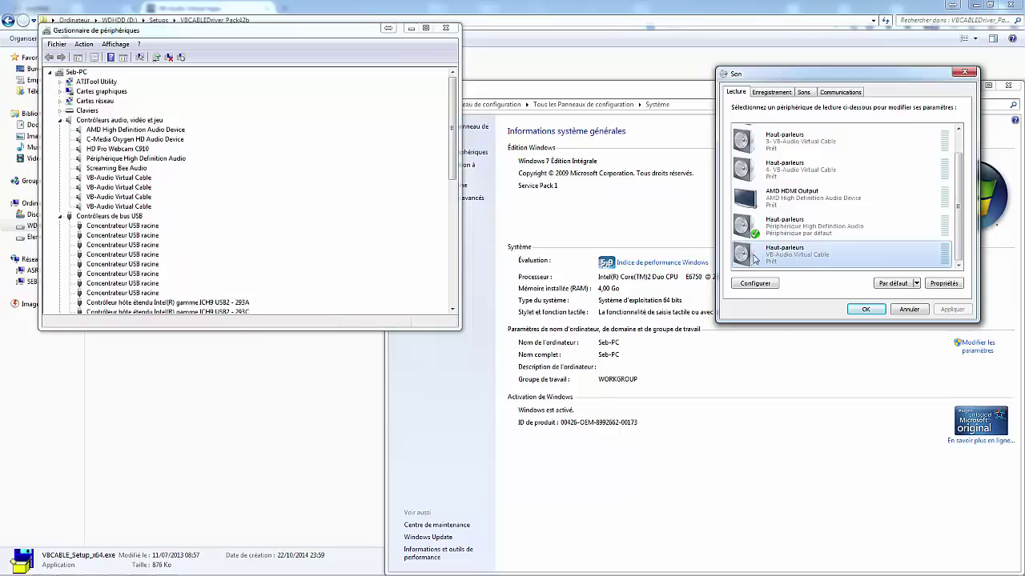
click(775, 92)
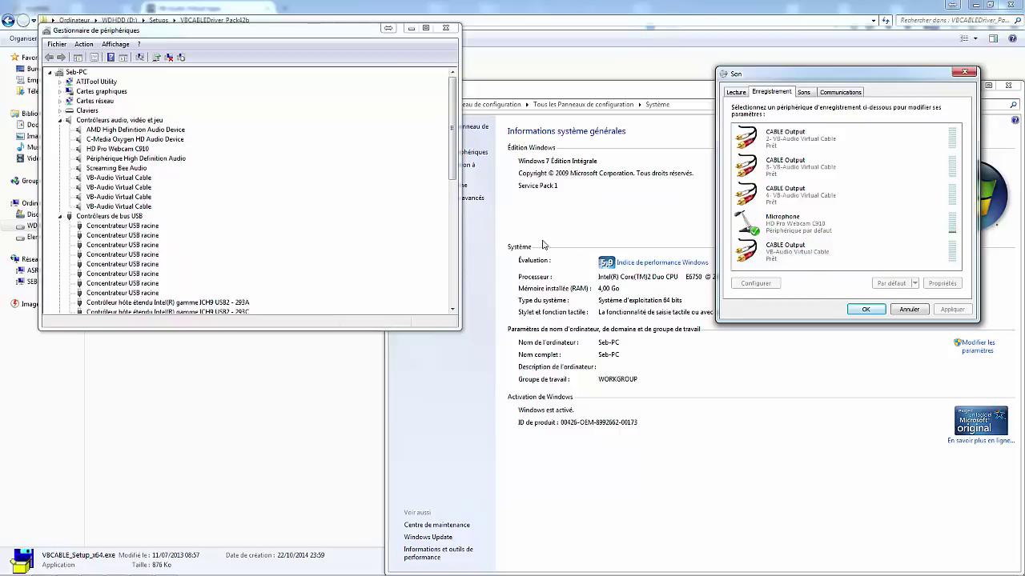
Close Device Manager, the sound settings, the system information window and the VBCABLEDriver_Pack42b folder
click(446, 29)
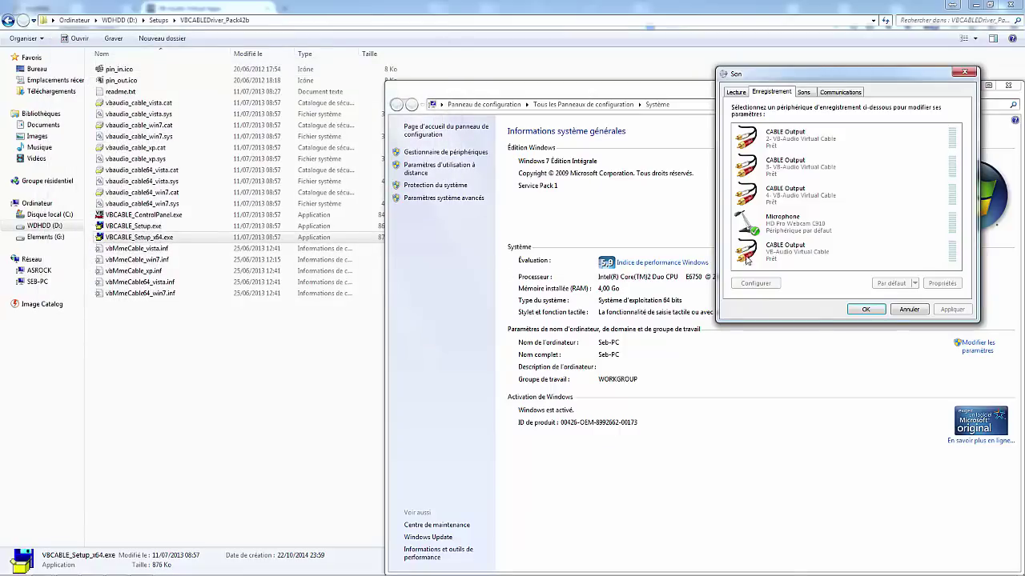
click(864, 310)
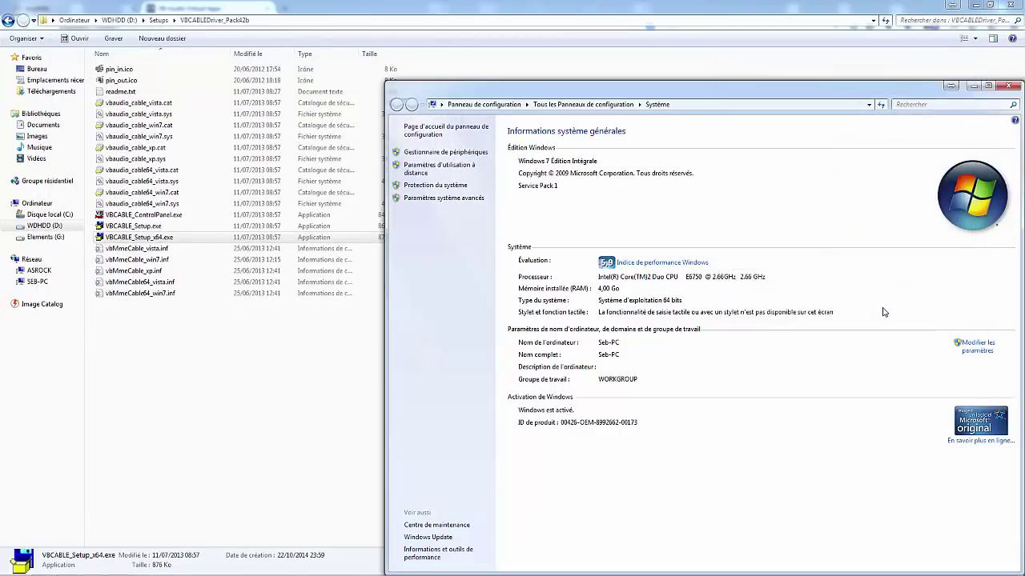
click(1008, 87)
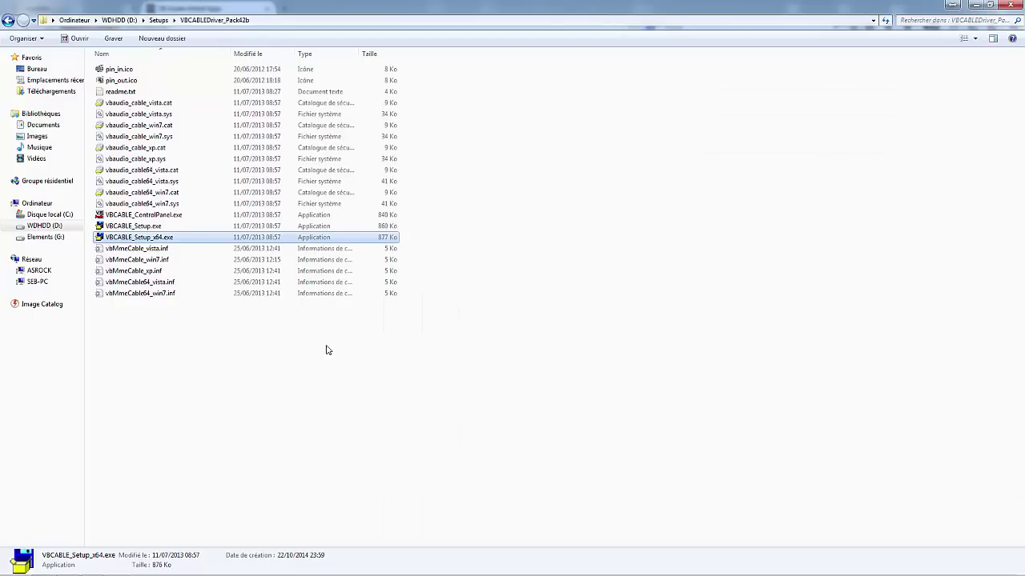
click(317, 351)
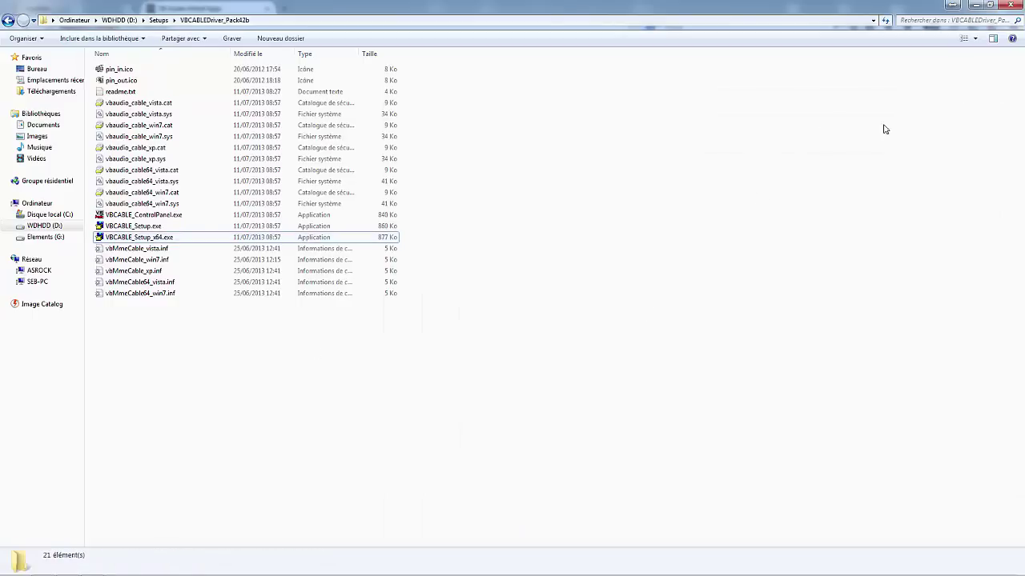
click(1010, 5)
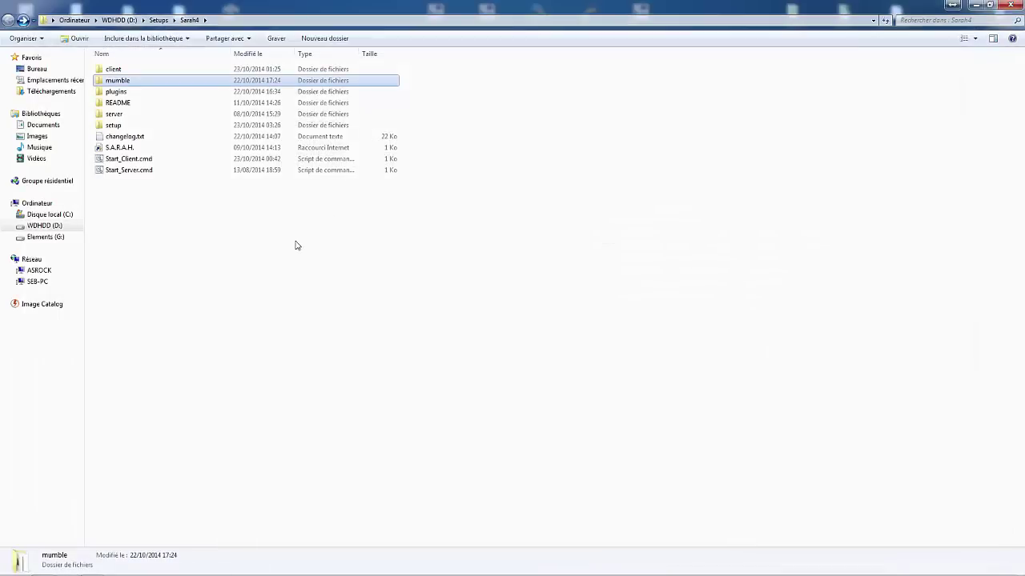
Open the mumble.prop file from the mumble folder in the Sublime Text editor
click(169, 291)
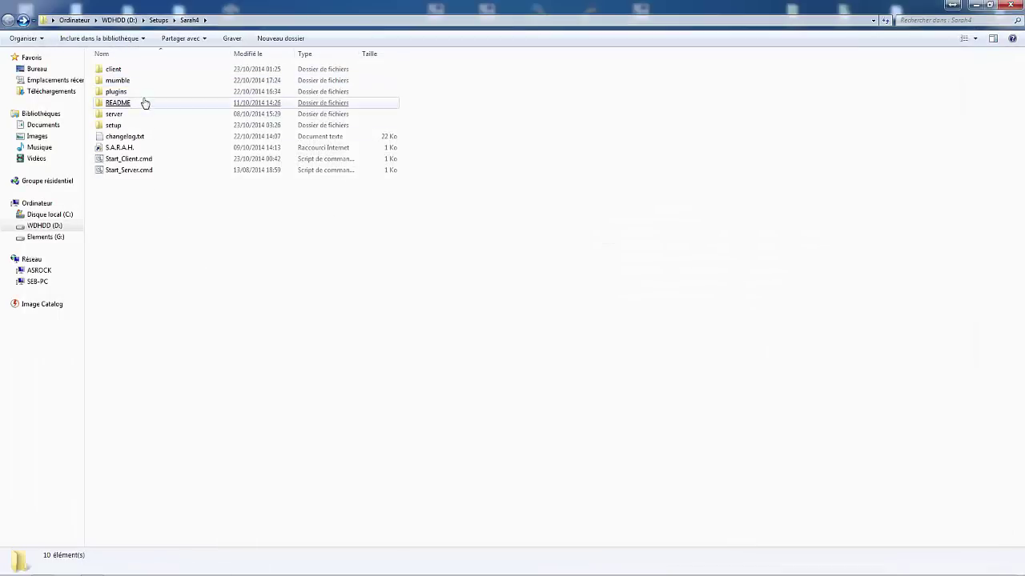
double_click(126, 81)
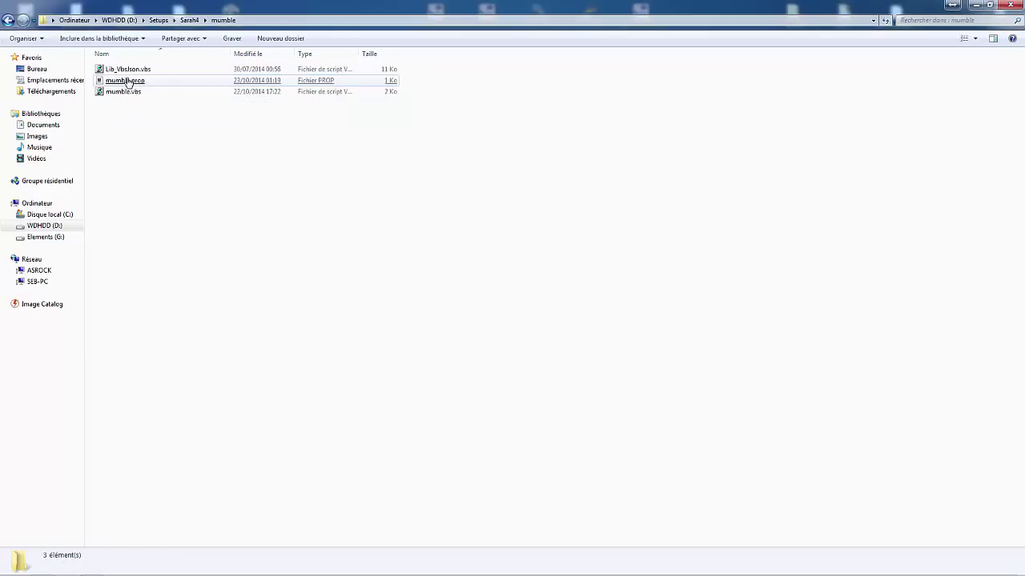
click(133, 81)
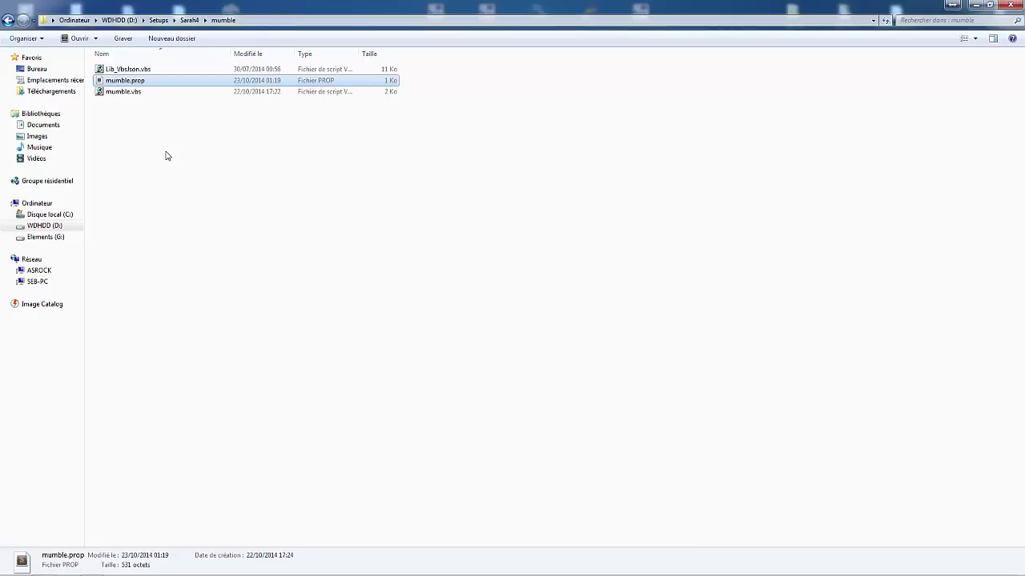
right_click(121, 84)
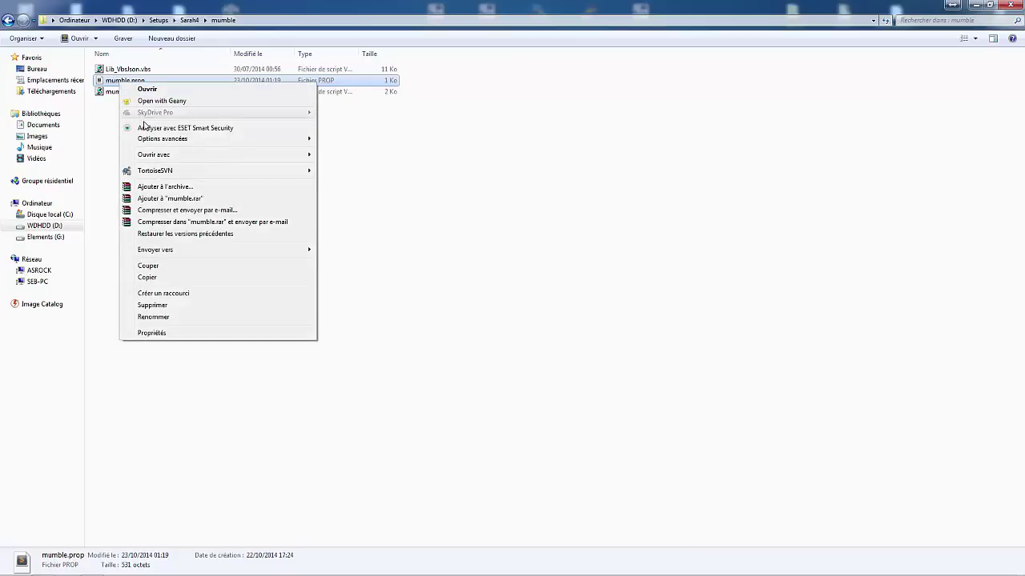
click(164, 97)
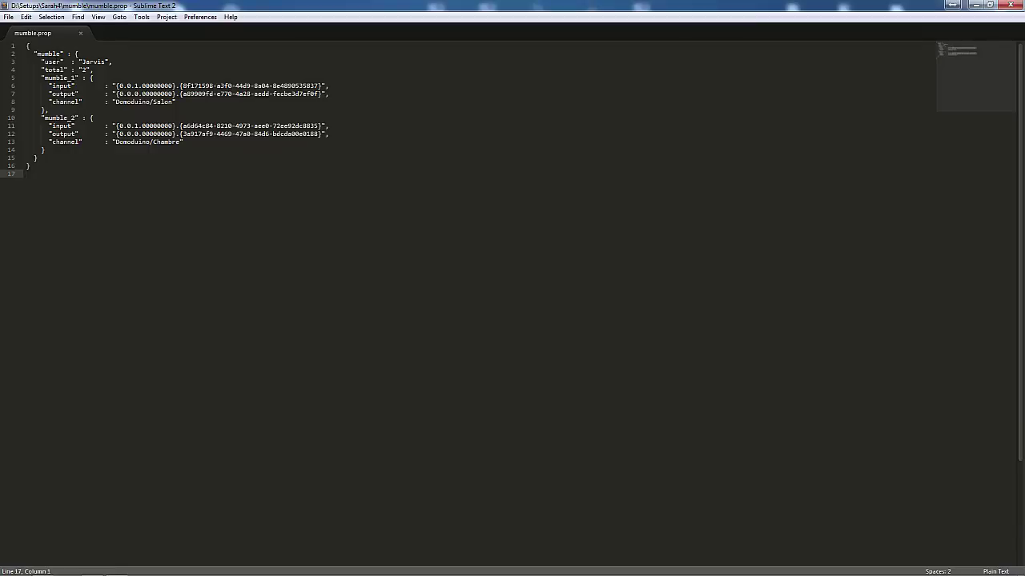
Try the suffix _1 after the user value Jarvis in mumble.prop
click(56, 62)
click(103, 62)
text(_1)
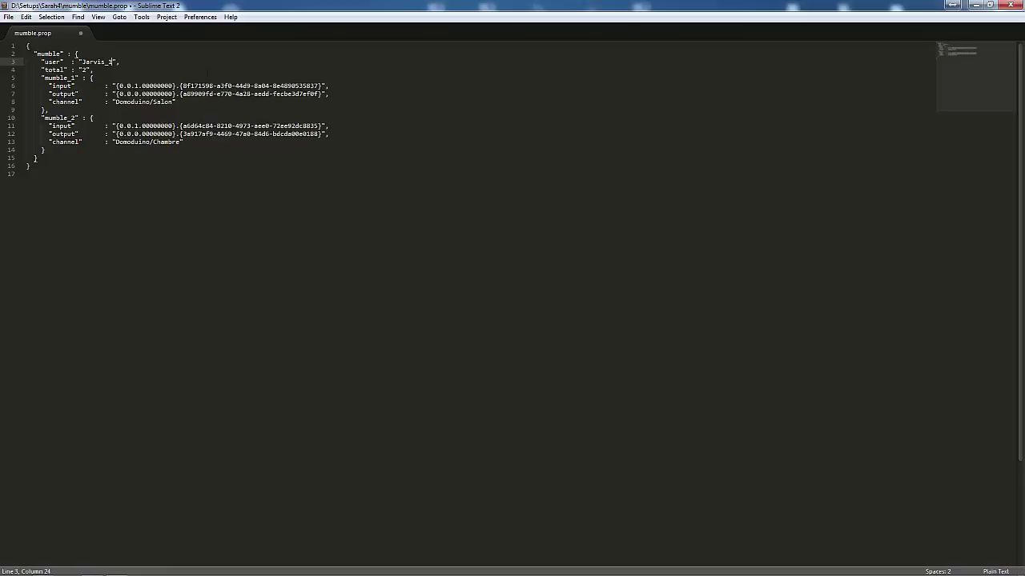
key(BackSpace)
key(BackSpace)
Duplicate the whole mumble_2 block, from its name to its closing brace, directly below the original
click(66, 77)
click(48, 69)
key(Down)
key(Down)
key(Down)
key(Down)
key(Down)
key(Down)
key(Down)
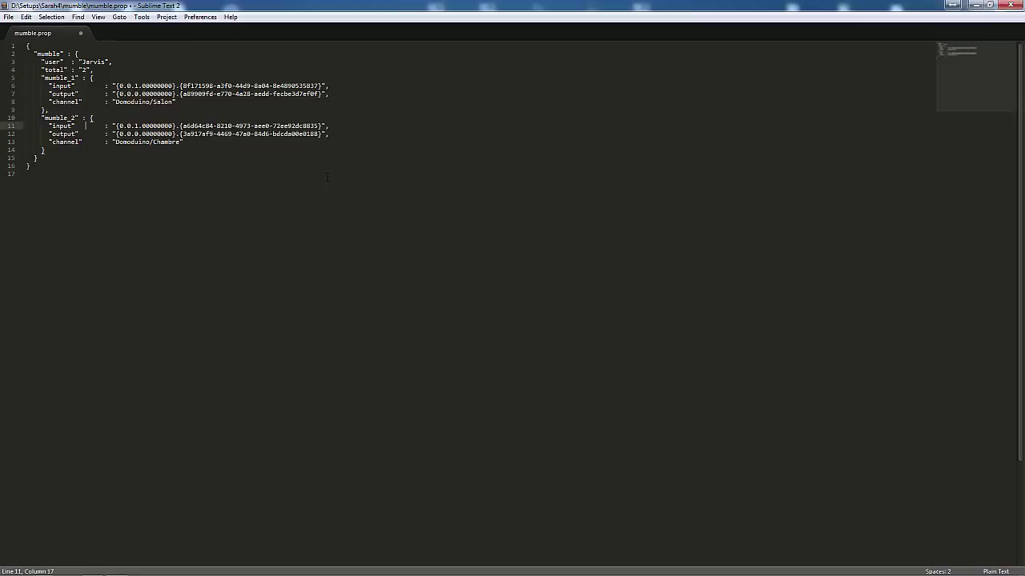
key(Down)
key(Down)
key(Down)
key(Up)
key(Up)
key(Up)
key(Up)
key(Up)
key(Right)
key(Right)
key(shift+Down)
key(shift+Down)
key(shift+Down)
key(shift+Down)
key(shift+Down)
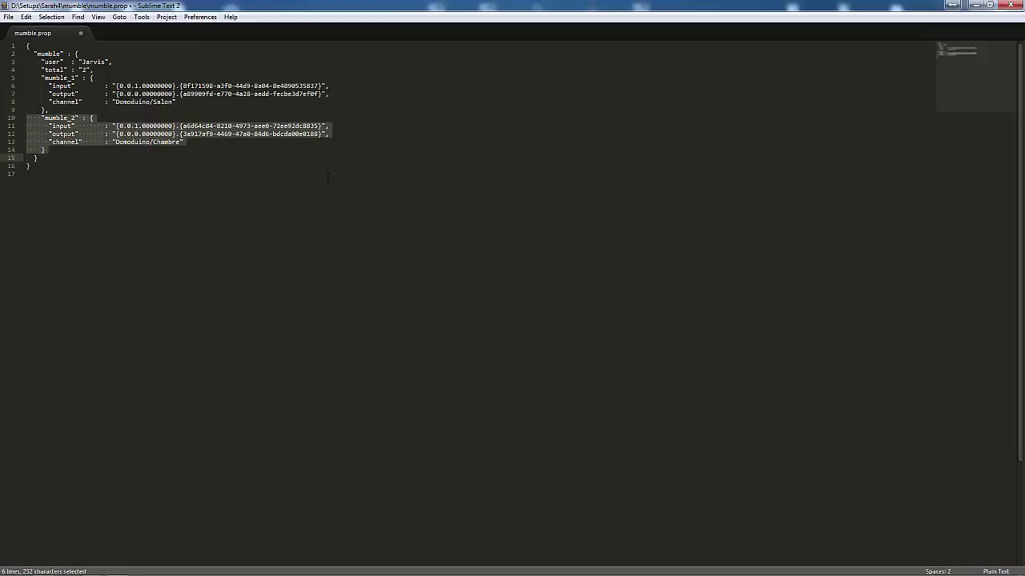
key(ctrl+c)
key(Right)
key(ctrl+v)
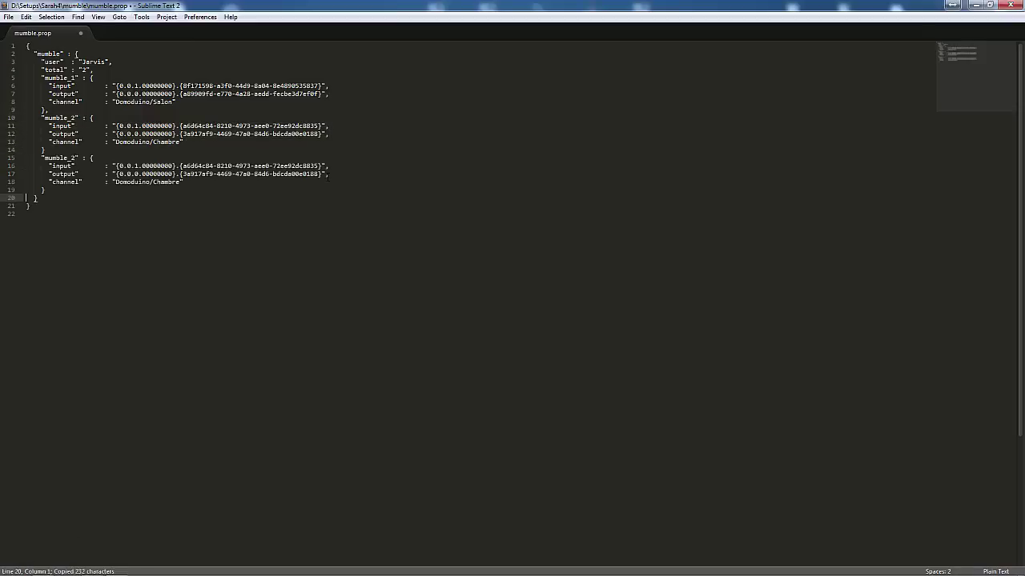
Add a comma after the closing brace of the original mumble_2 block
key(Up)
key(Up)
key(Up)
key(Up)
key(Up)
key(Up)
text(,)
Rename the duplicated block to mumble_3
key(Down)
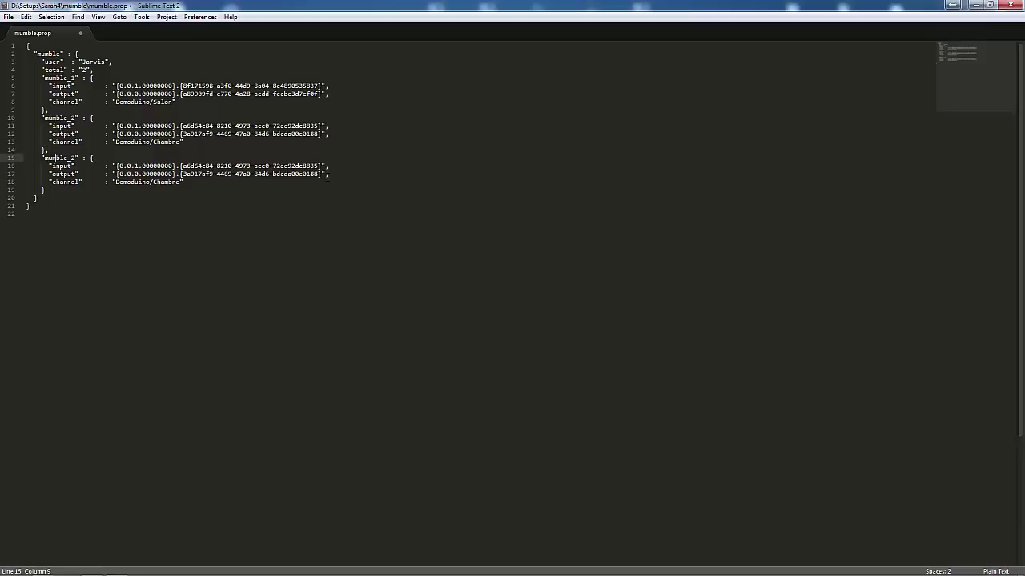
key(Right)
key(Right)
key(Right)
key(Right)
key(Delete)
text(3)
Delete the entire mumble_3 block from mumble.prop
key(Down)
key(Down)
key(Up)
key(Up)
key(shift+Down)
key(shift+Down)
key(shift+Down)
key(shift+Down)
key(shift+Down)
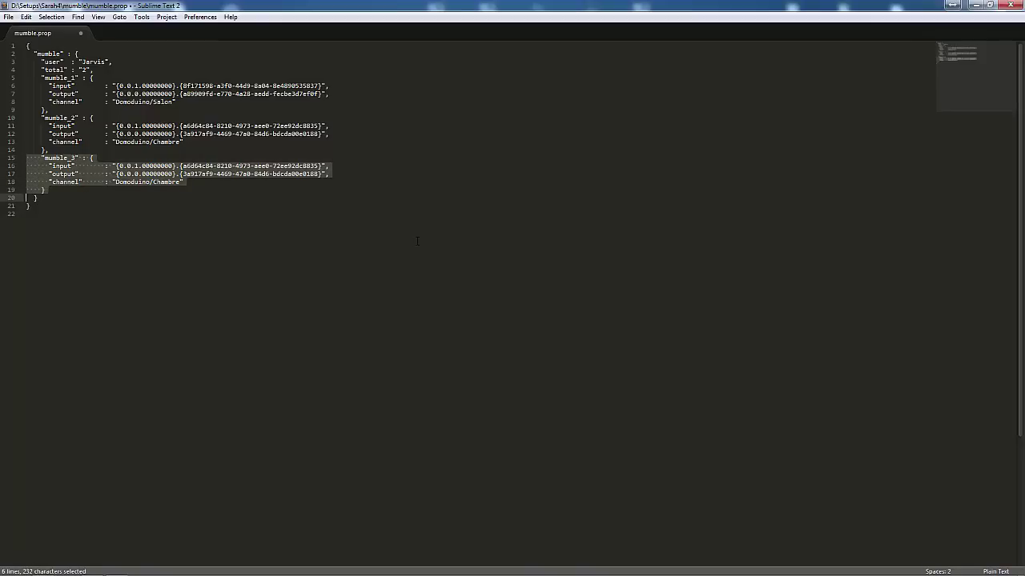
key(BackSpace)
key(Up)
key(Up)
key(Up)
key(Up)
key(Up)
key(Up)
key(Up)
key(Up)
key(Up)
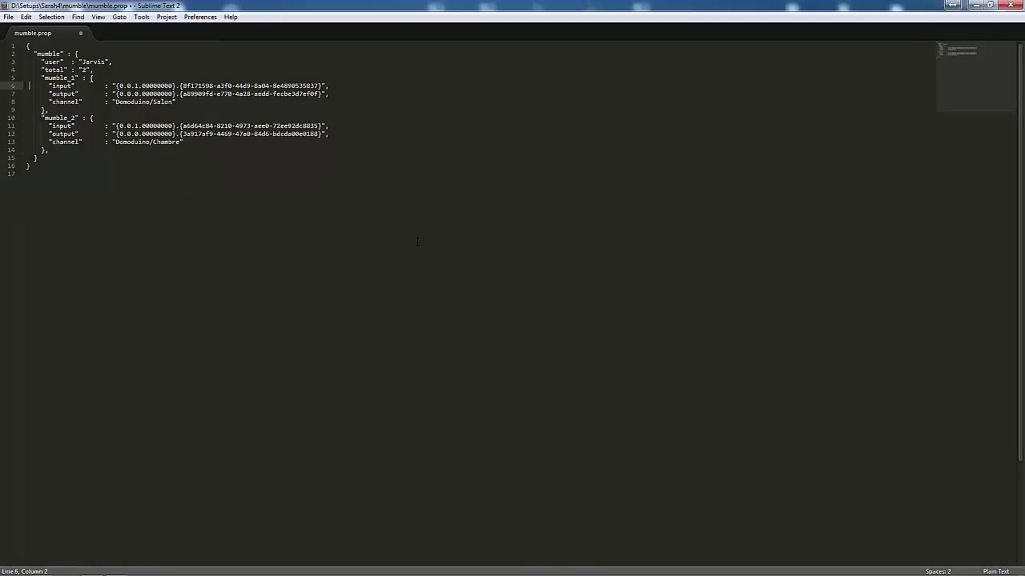
key(Down)
key(Down)
key(Down)
key(Up)
key(Up)
key(Up)
Switch to Mumble and set its audio input device to CABLE Output (VB-Audio Virtual Cable) in the settings
mouse_move(167, 571)
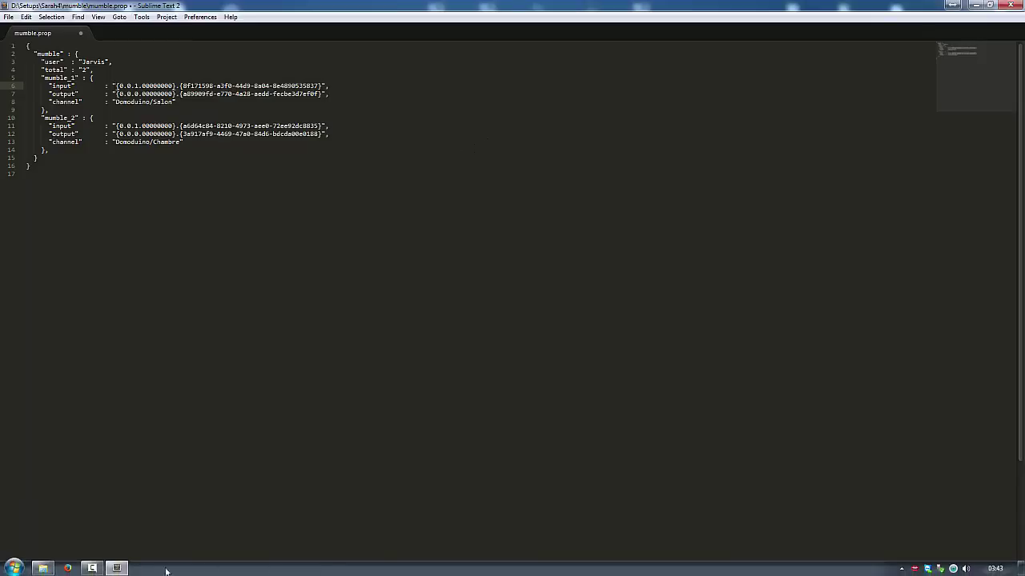
click(915, 568)
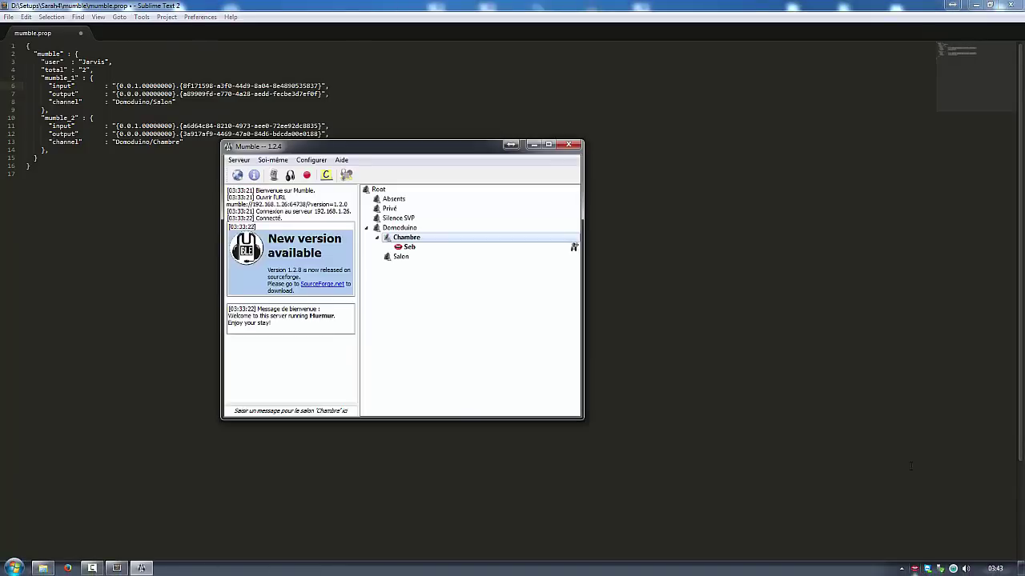
click(311, 160)
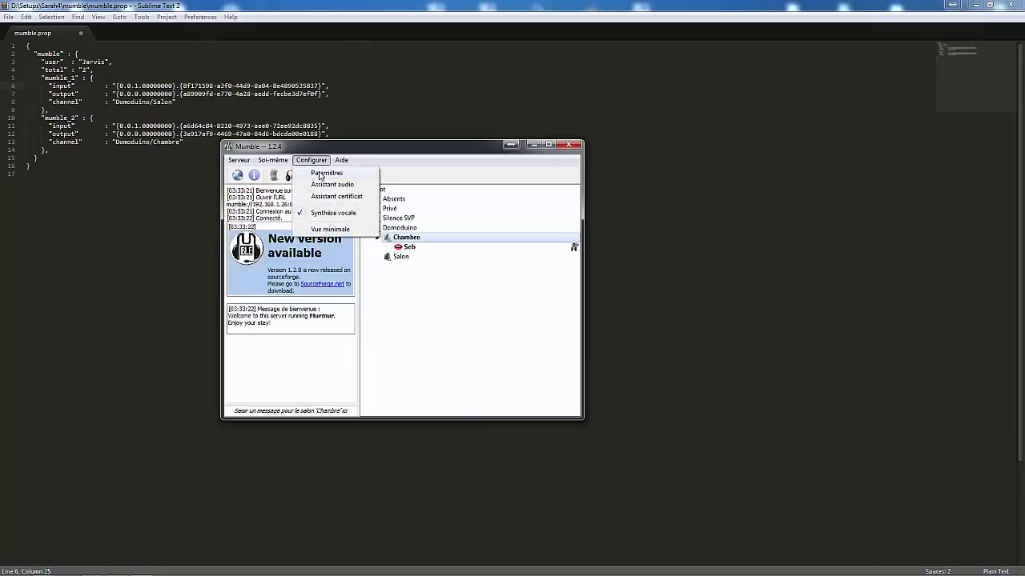
click(340, 237)
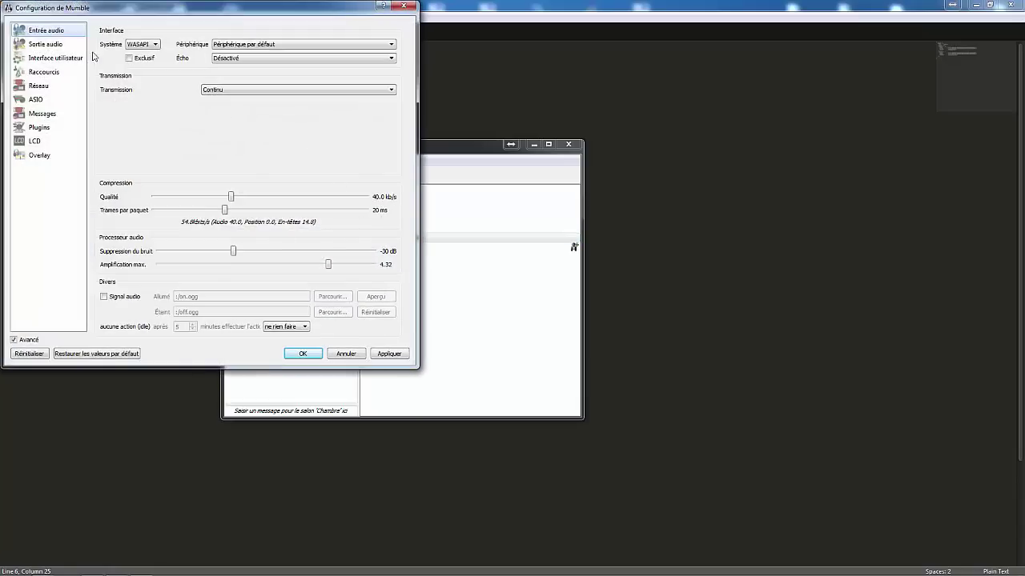
click(258, 45)
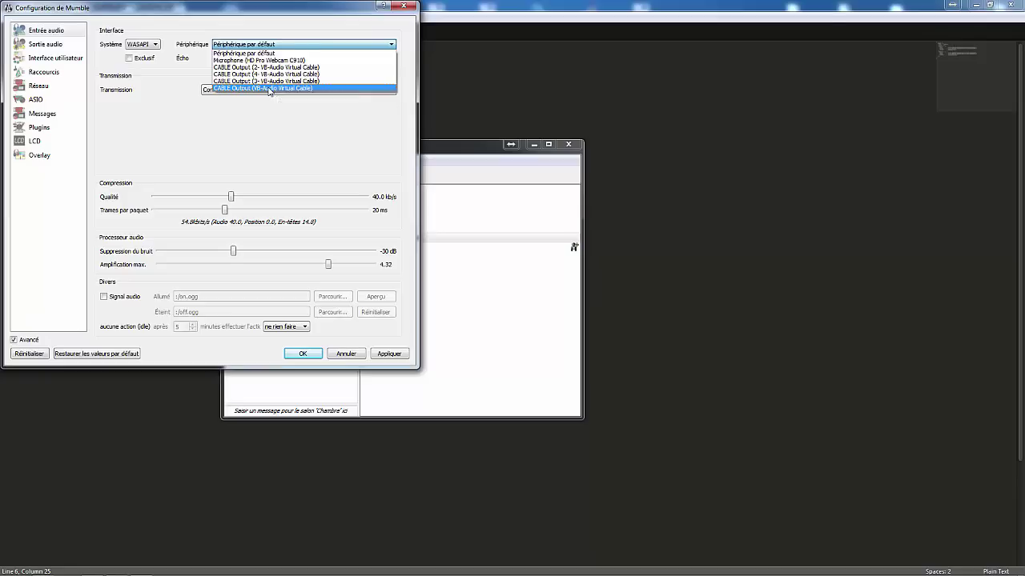
click(268, 89)
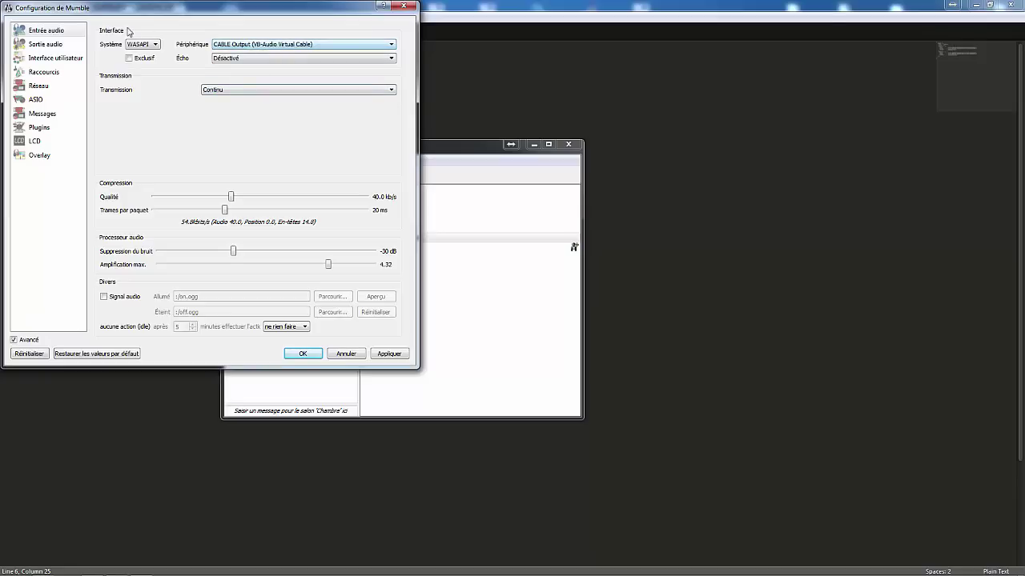
Set Mumble's audio output device to Haut-parleurs (2- VB-Audio Virtual Cable) and save the settings
click(46, 46)
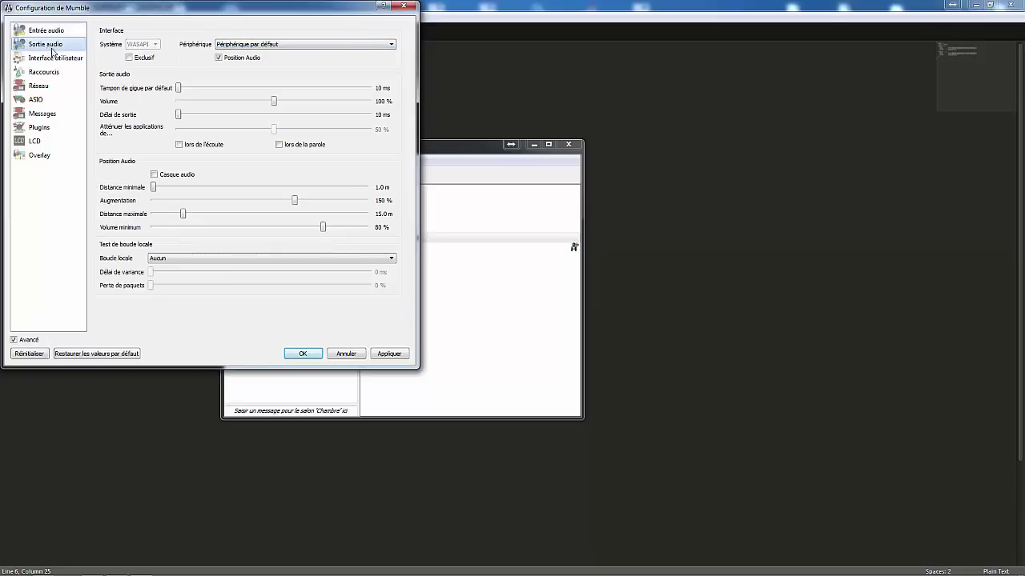
click(243, 45)
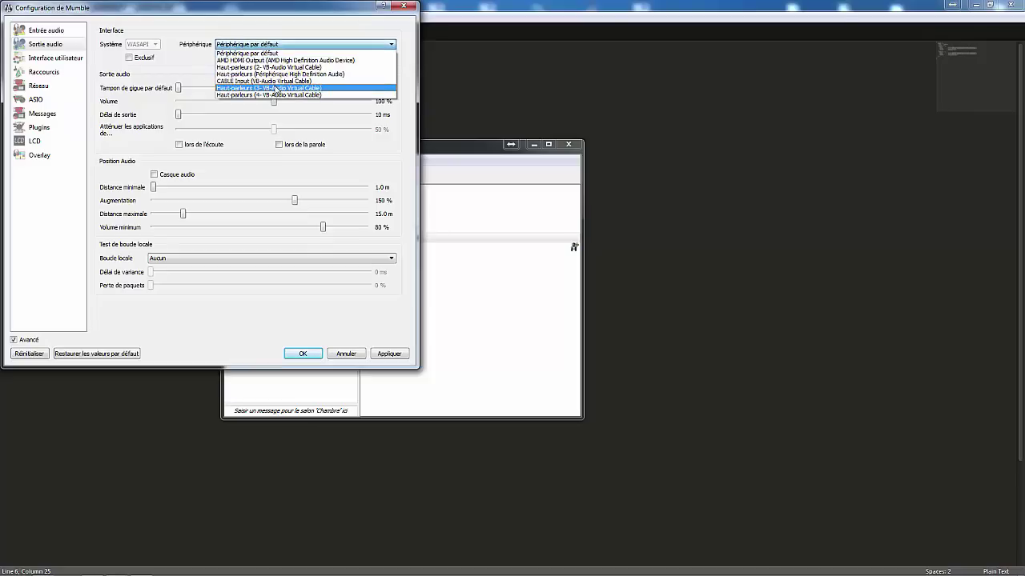
click(266, 70)
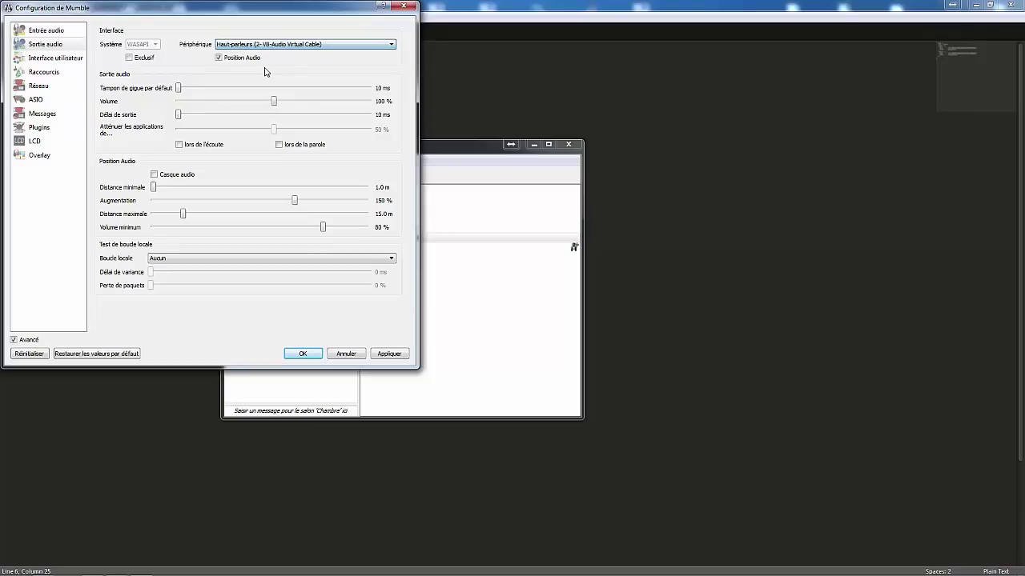
click(390, 354)
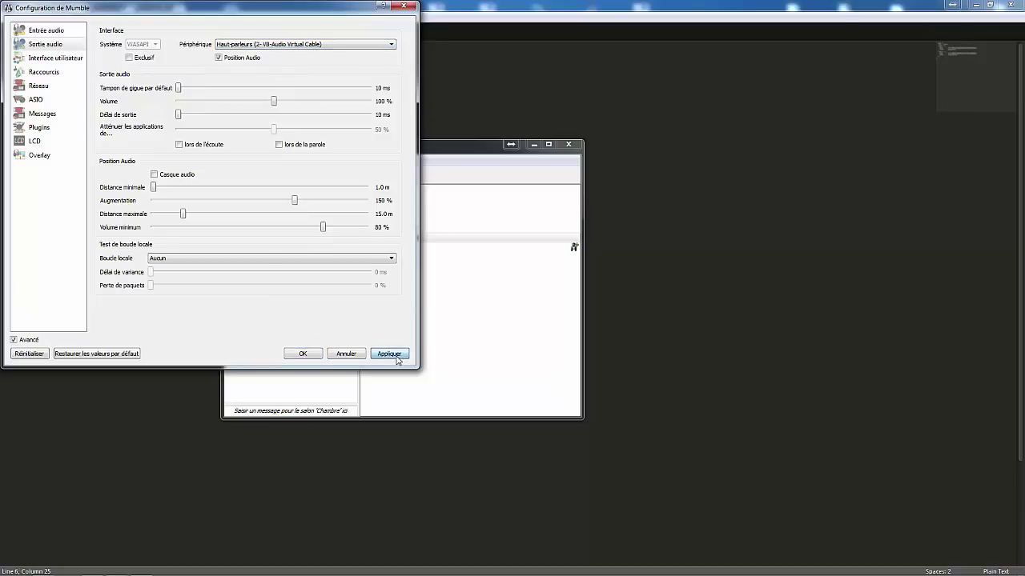
click(302, 354)
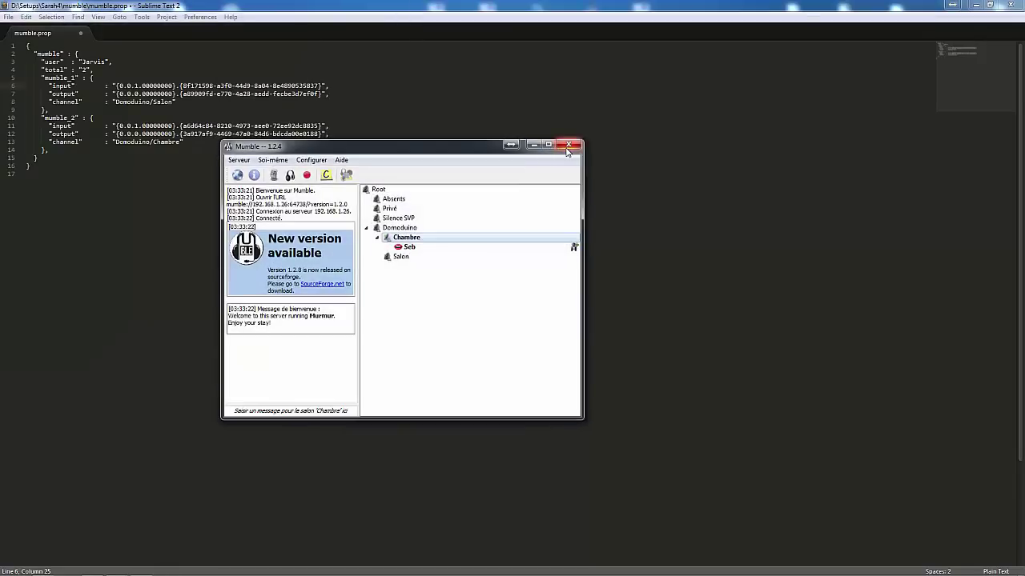
Quit Mumble and open the Registry Editor by running regedit, with the Mumble wasapi key in view
click(568, 145)
click(463, 297)
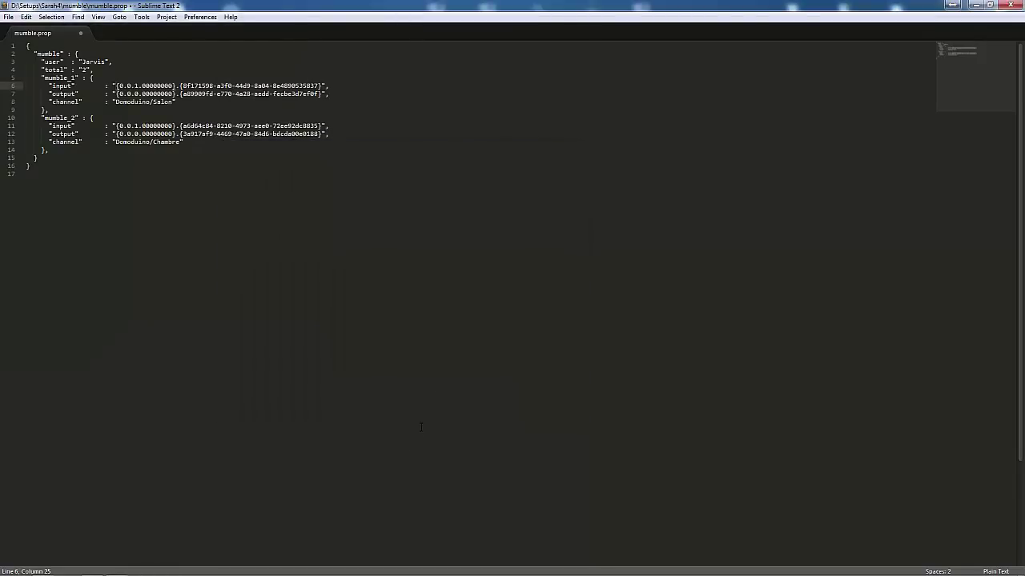
mouse_move(101, 570)
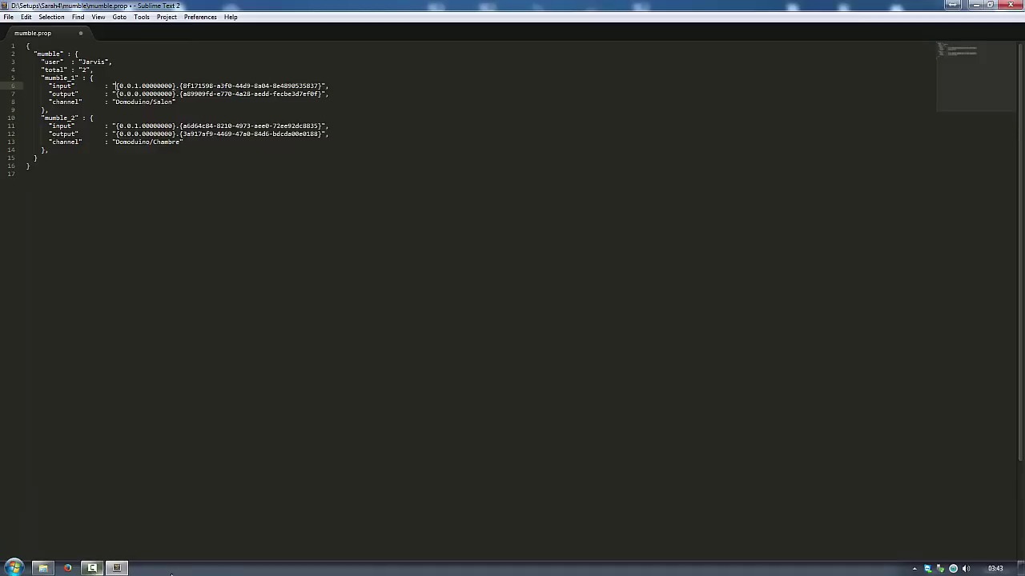
key(super+r)
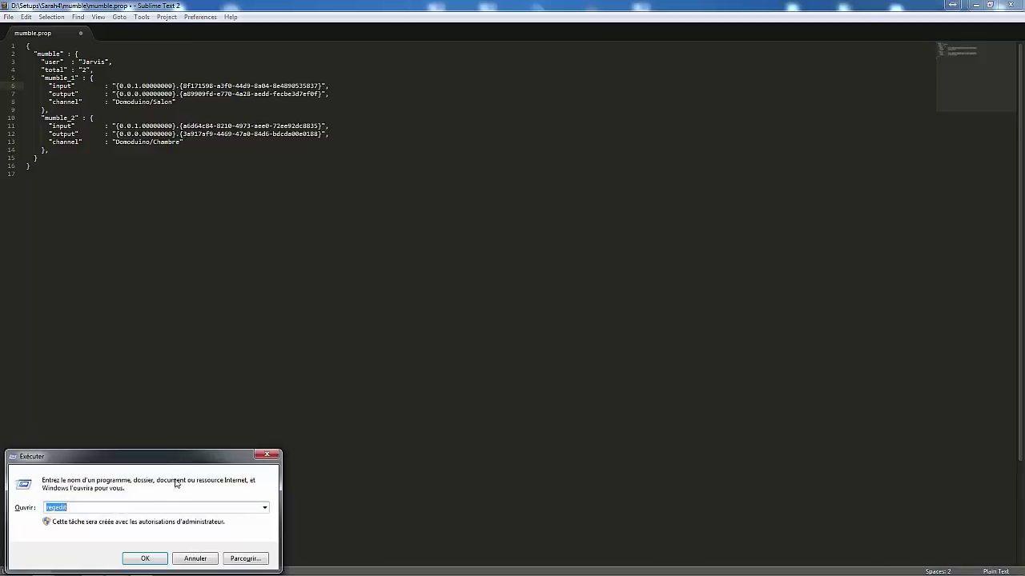
click(156, 557)
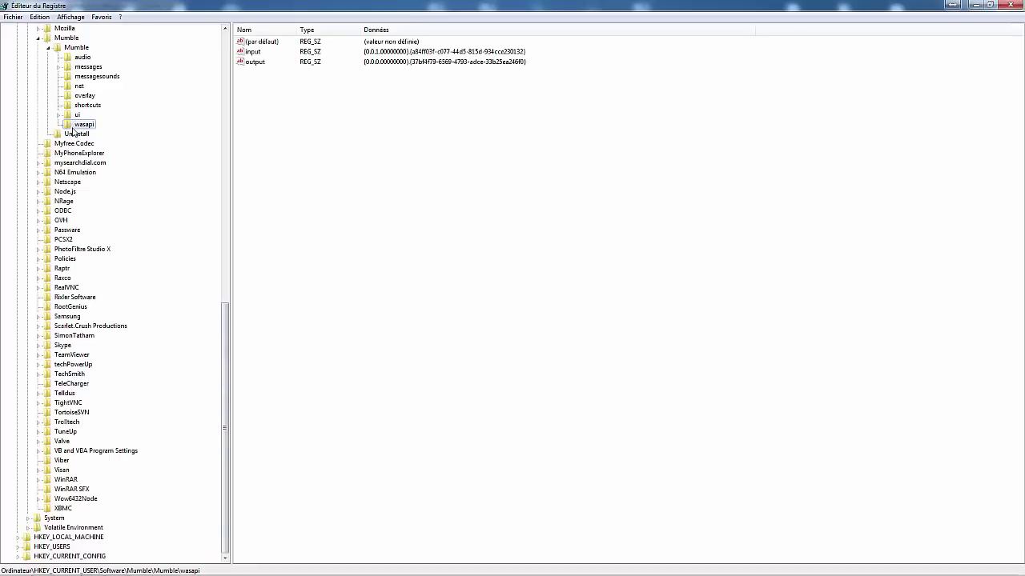
Replace the mumble_1 input identifier in mumble.prop with the data copied from the input value of the wasapi registry key
click(258, 53)
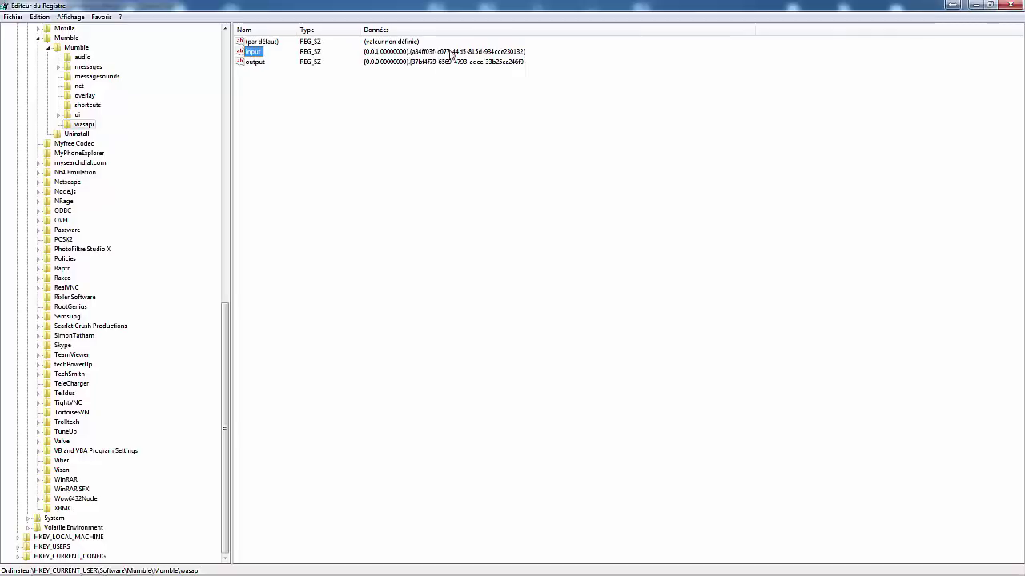
double_click(254, 53)
key(ctrl+c)
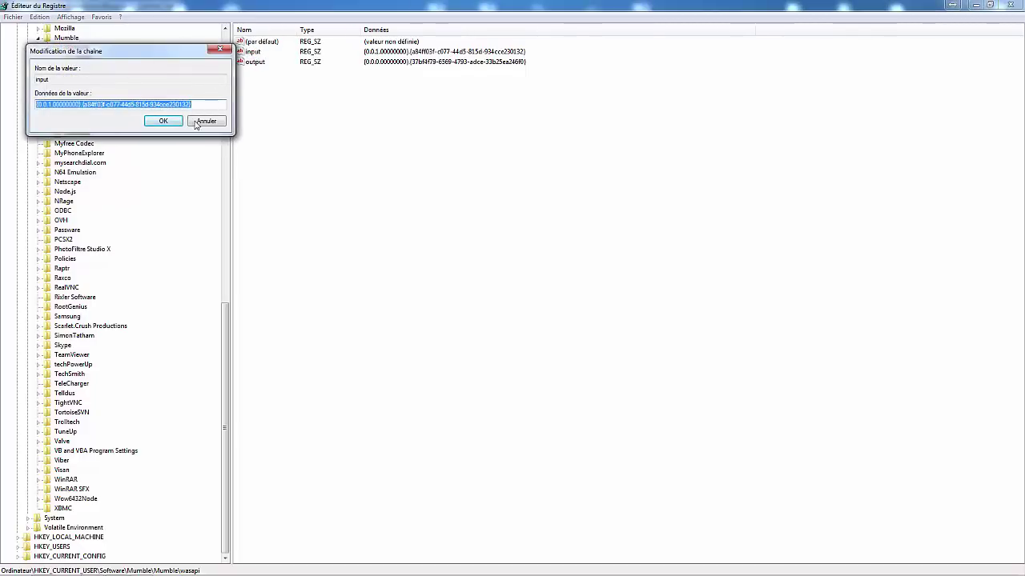
click(206, 121)
mouse_move(92, 569)
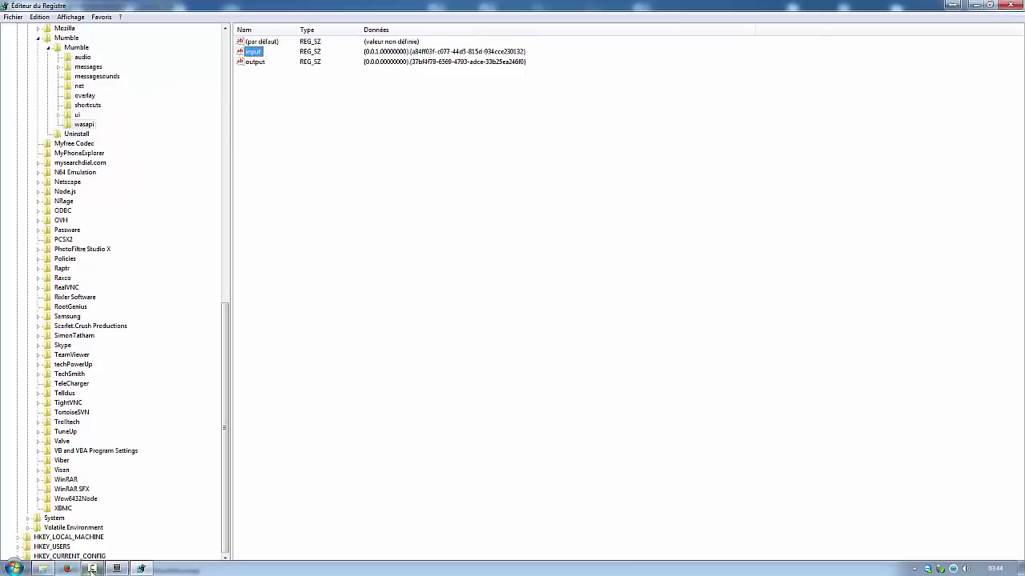
click(141, 569)
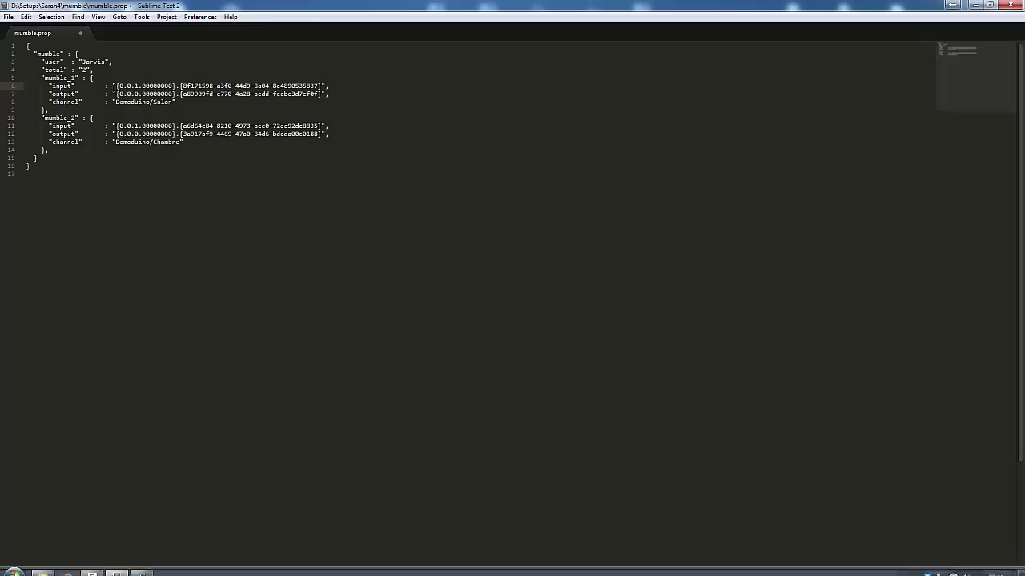
drag(115, 85, 321, 85)
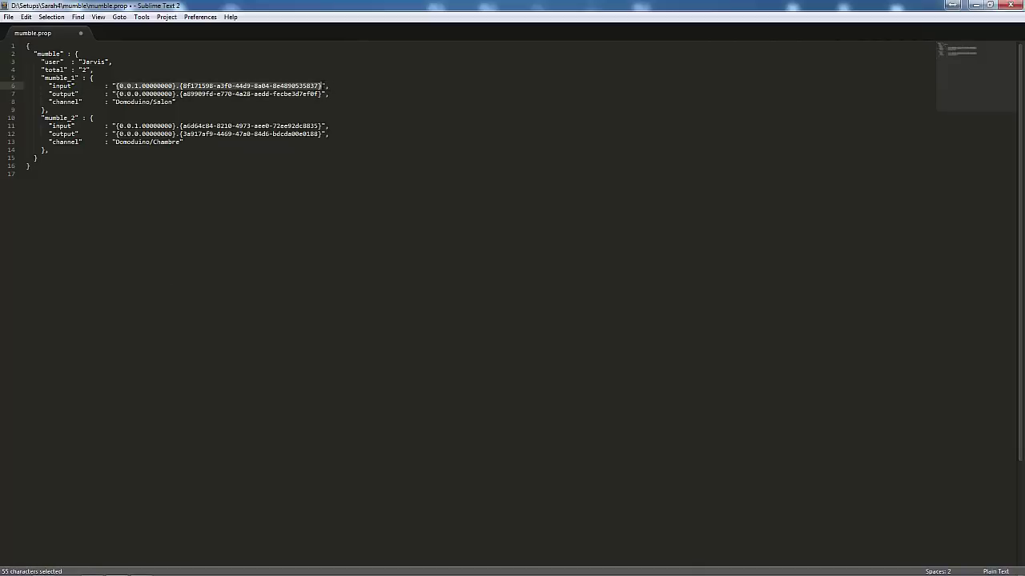
key(ctrl+v)
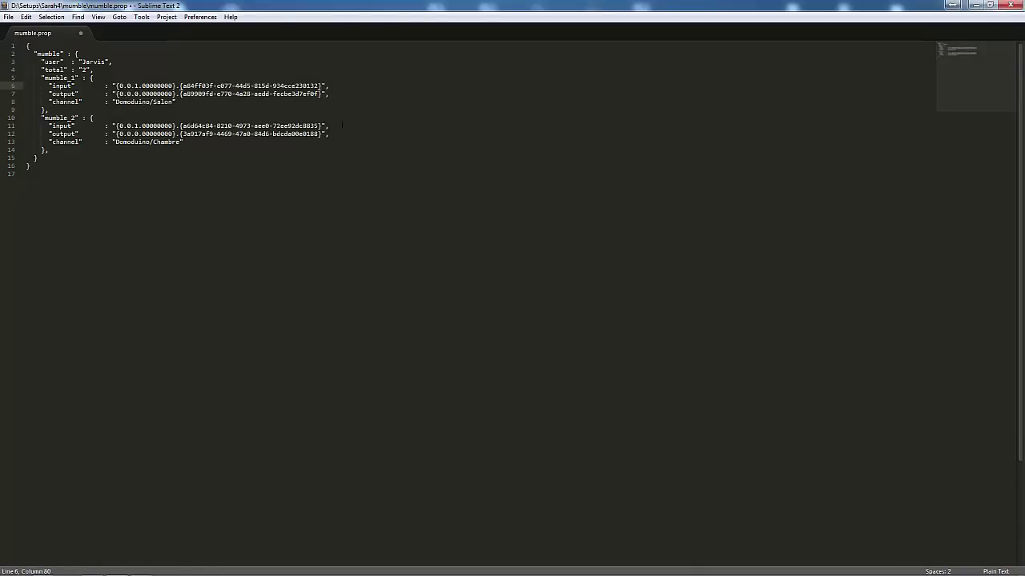
Replace the mumble_1 output identifier in mumble.prop with the data copied from the output value of the wasapi registry key
click(141, 570)
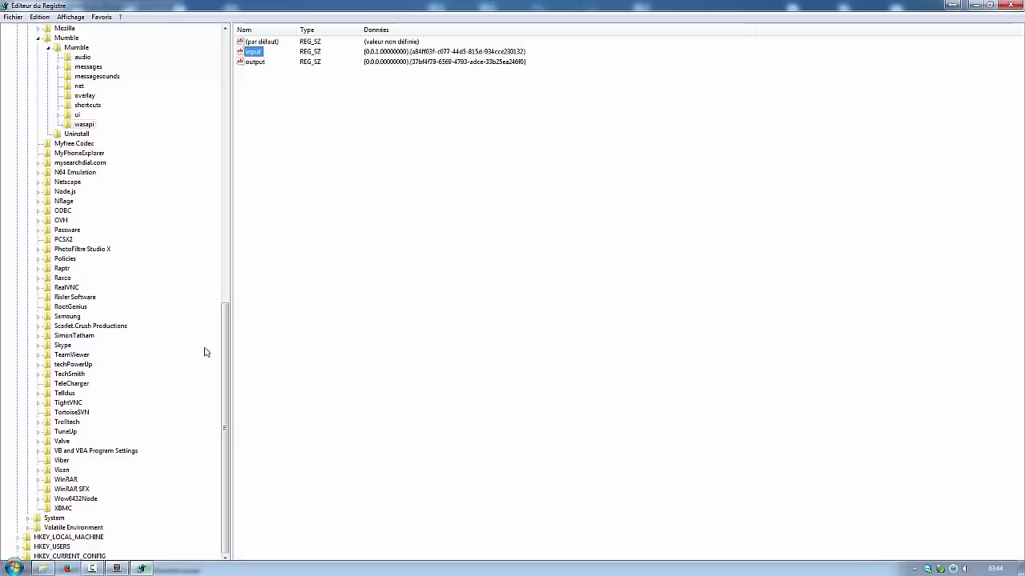
double_click(254, 62)
key(ctrl+c)
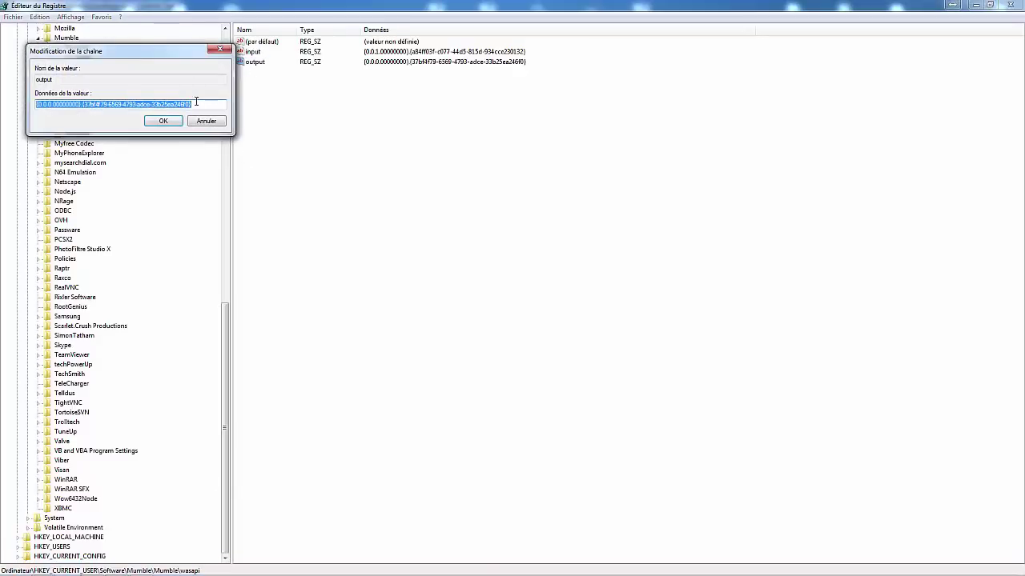
click(205, 120)
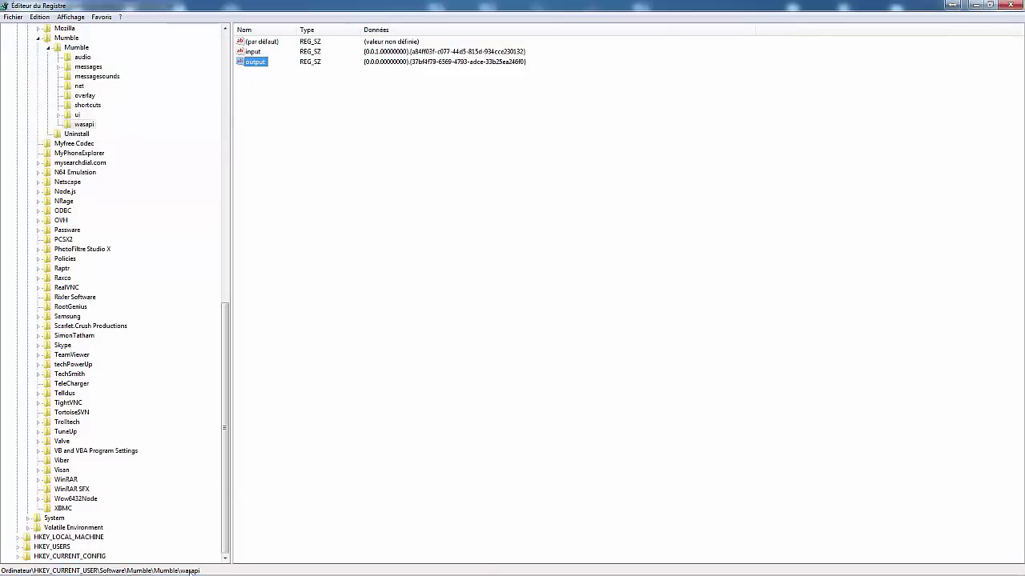
click(120, 569)
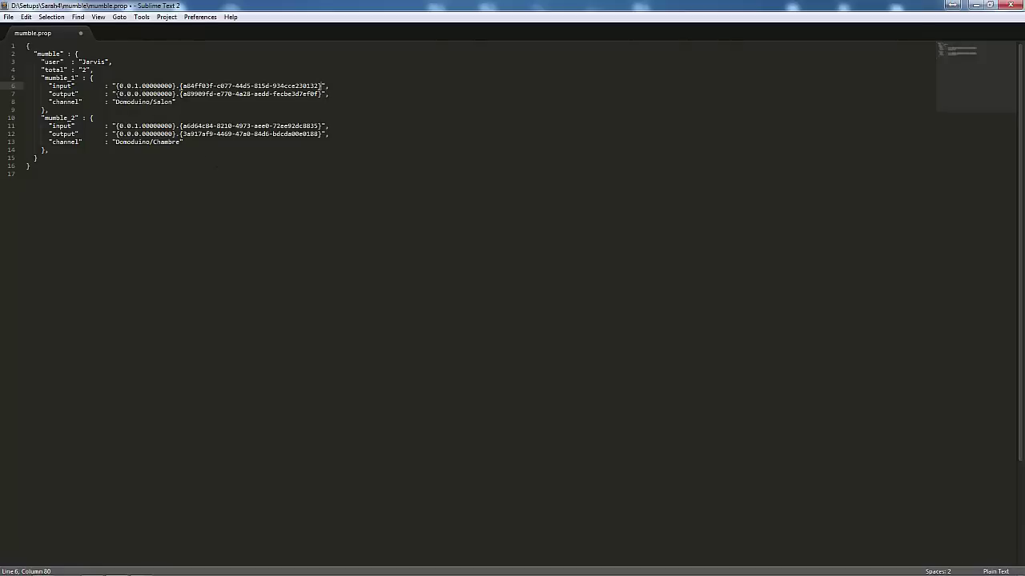
click(114, 94)
drag(115, 94, 324, 94)
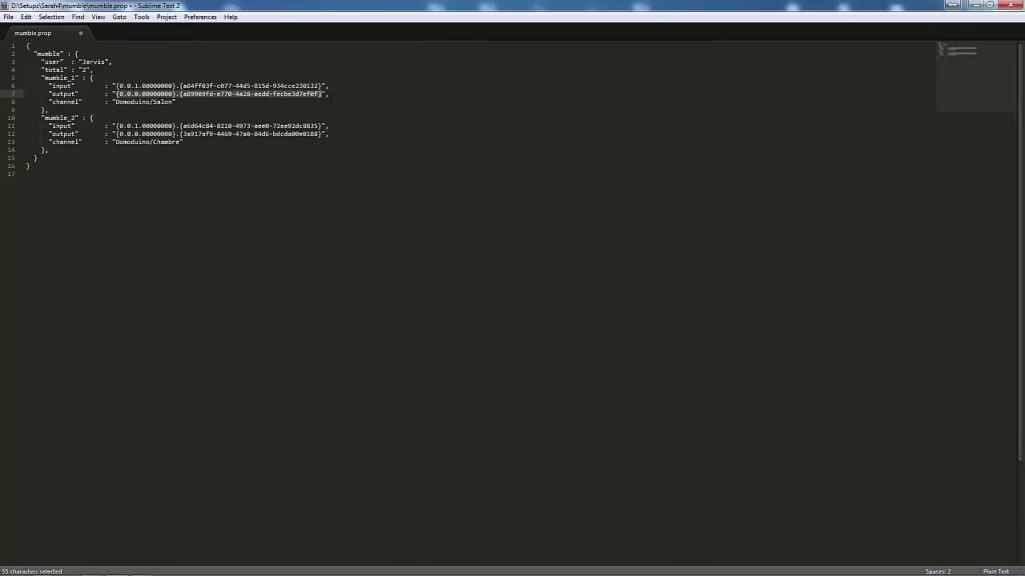
key(ctrl+v)
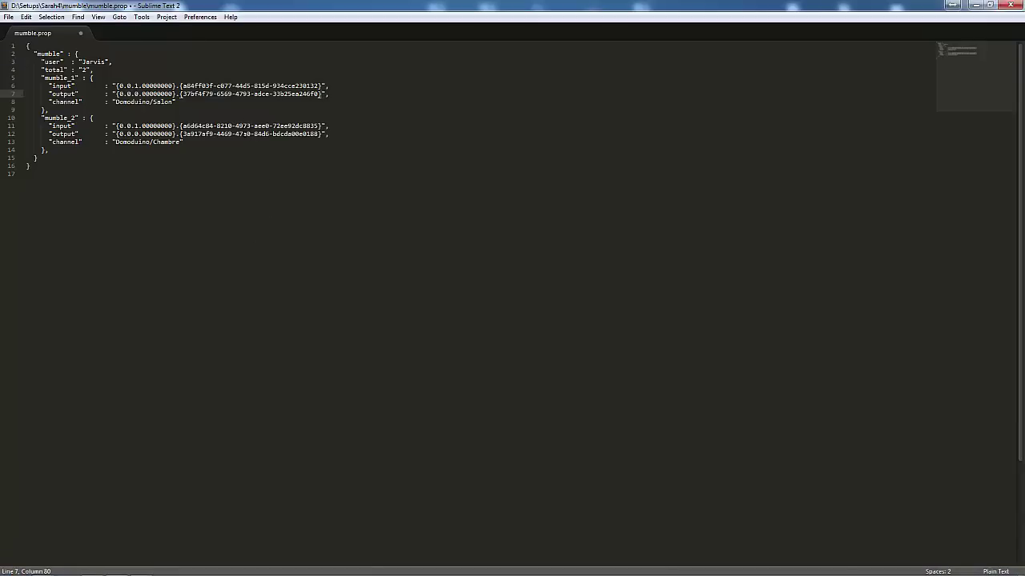
Close the Registry Editor and save the edited mumble.prop
click(165, 562)
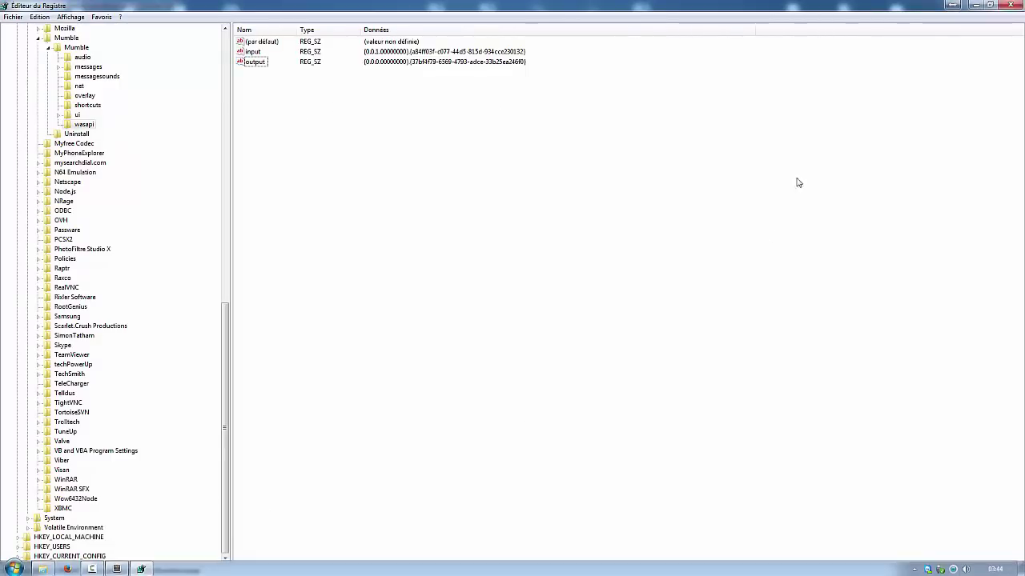
click(1012, 9)
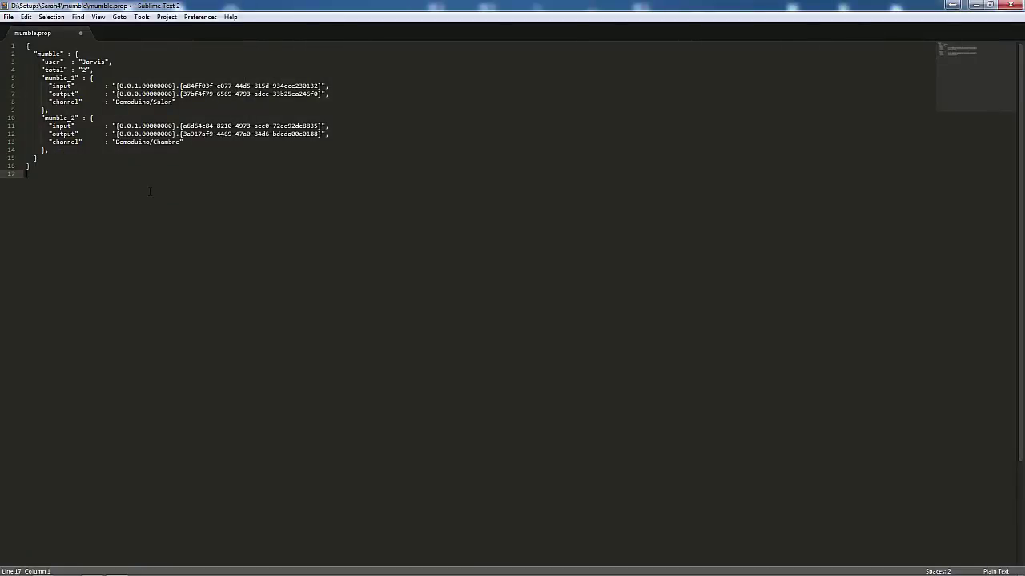
key(ctrl+s)
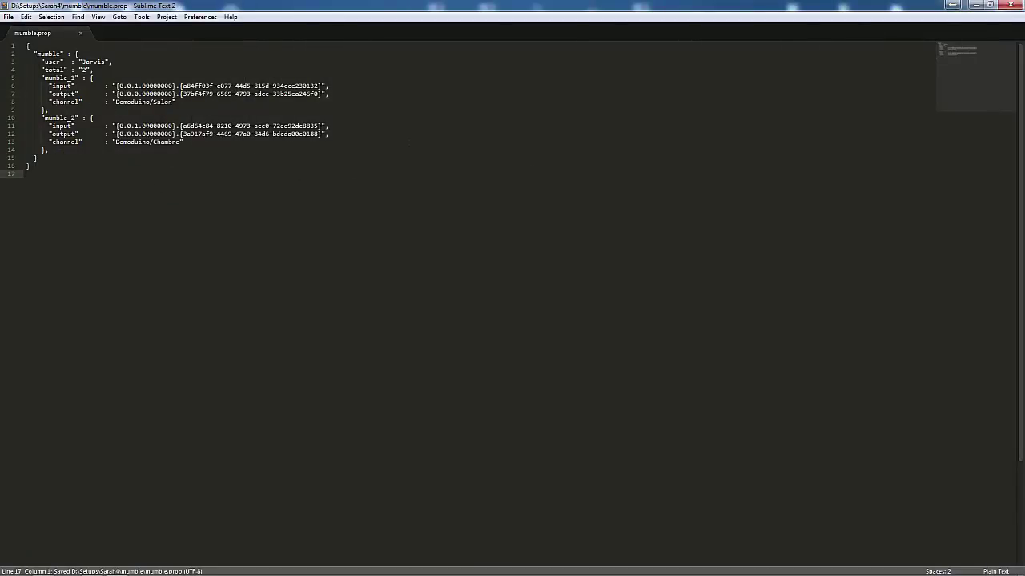
Switch to Mumble, select the Salon channel under Domoduino, and close the mumble.prop editor
mouse_move(148, 573)
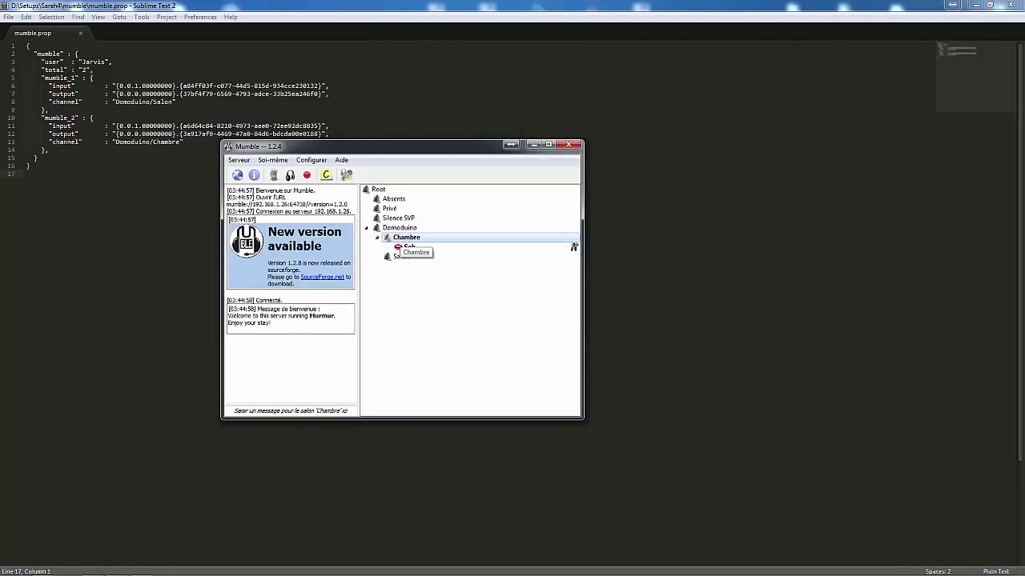
click(402, 257)
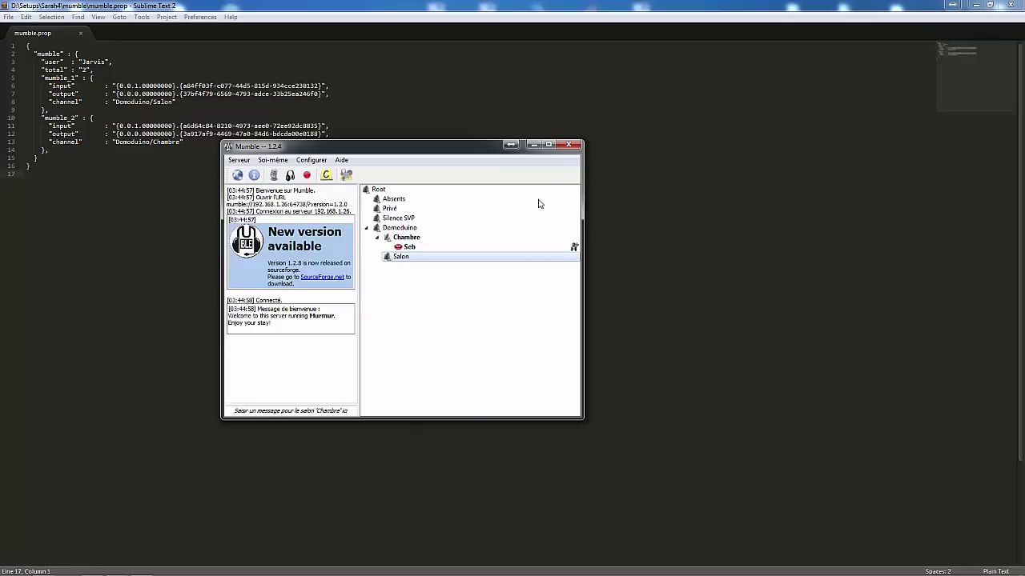
click(853, 83)
click(1010, 5)
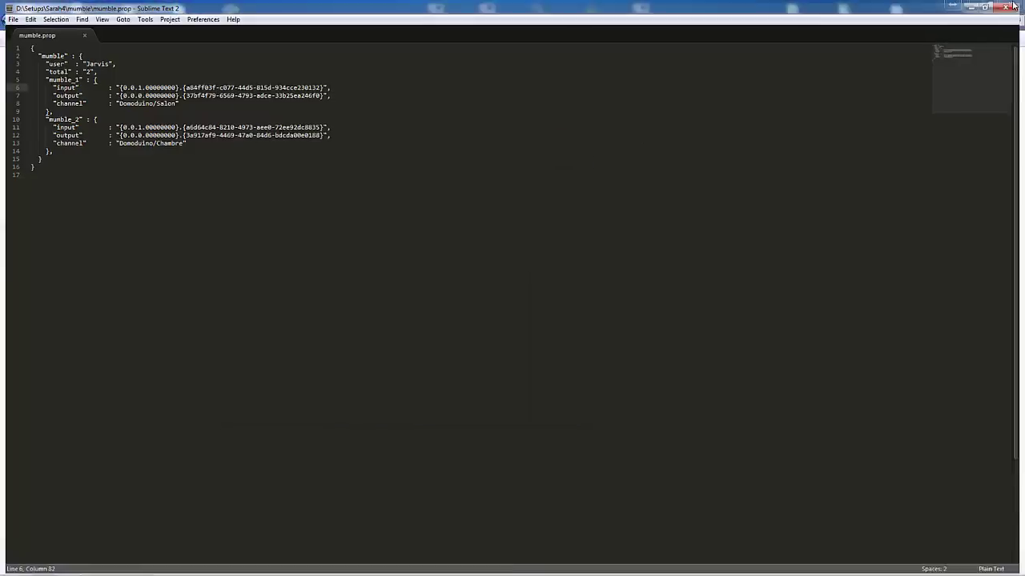
click(149, 320)
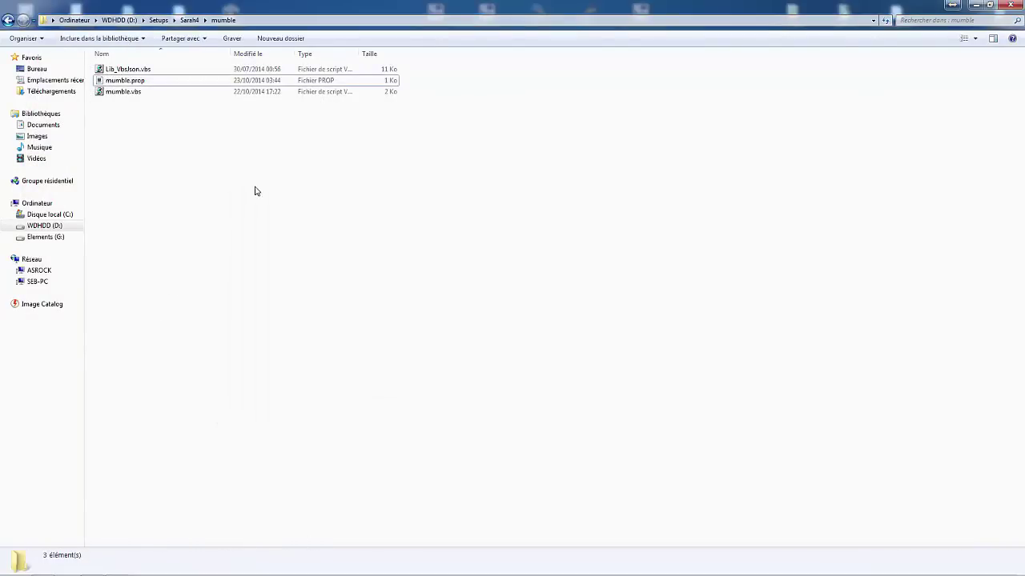
Open custom.ini from the Sarah4 client folder, examine its Kinect and microphone sections, and close it
key(BackSpace)
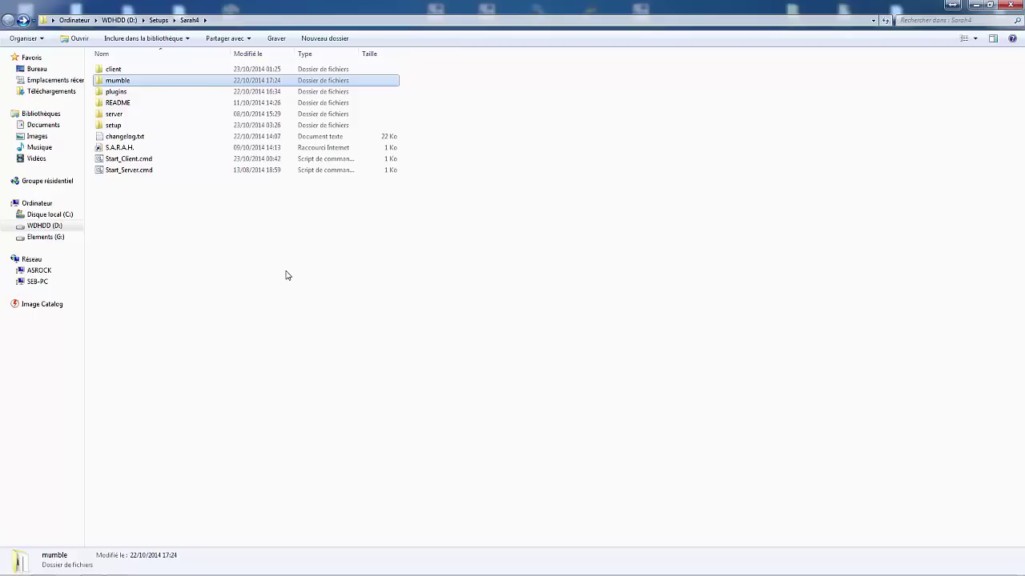
double_click(131, 71)
right_click(131, 113)
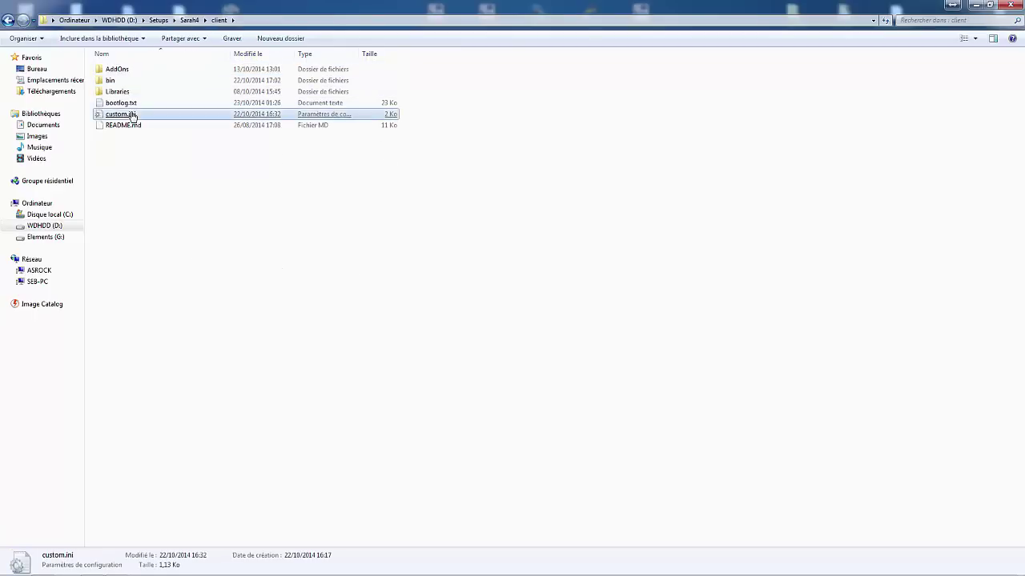
click(168, 142)
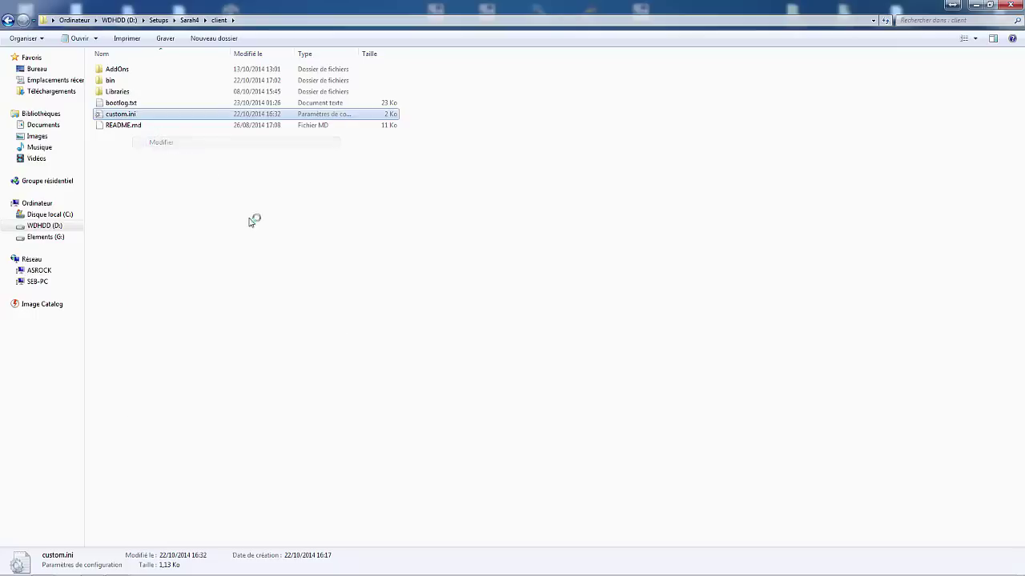
scroll(486, 264, down, 10)
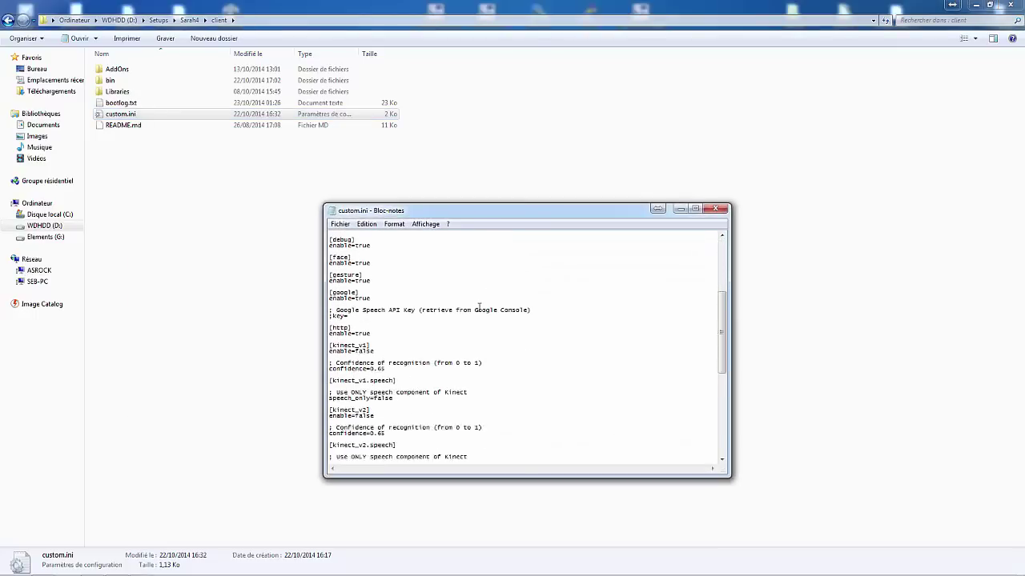
scroll(372, 387, down, 3)
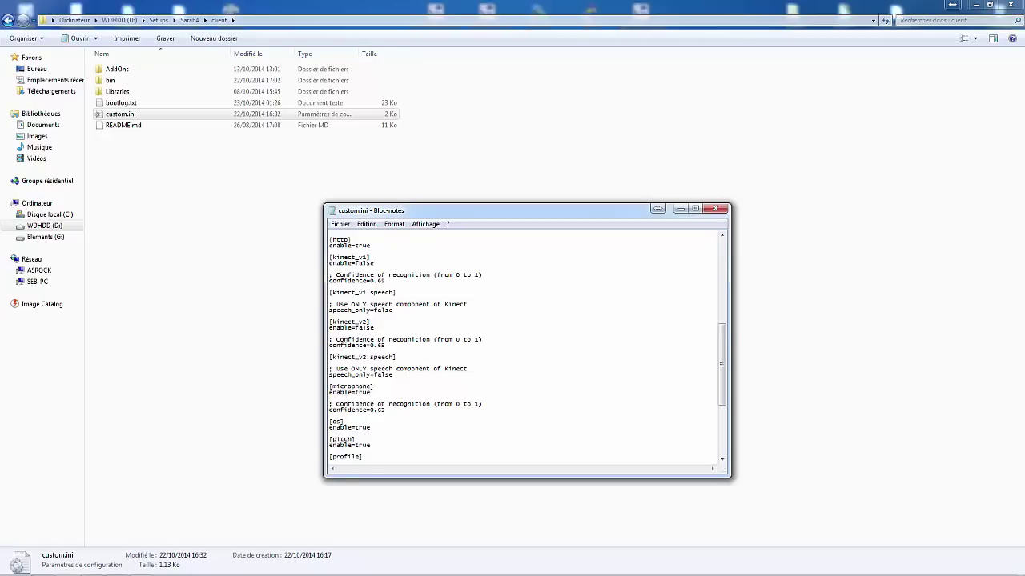
click(720, 210)
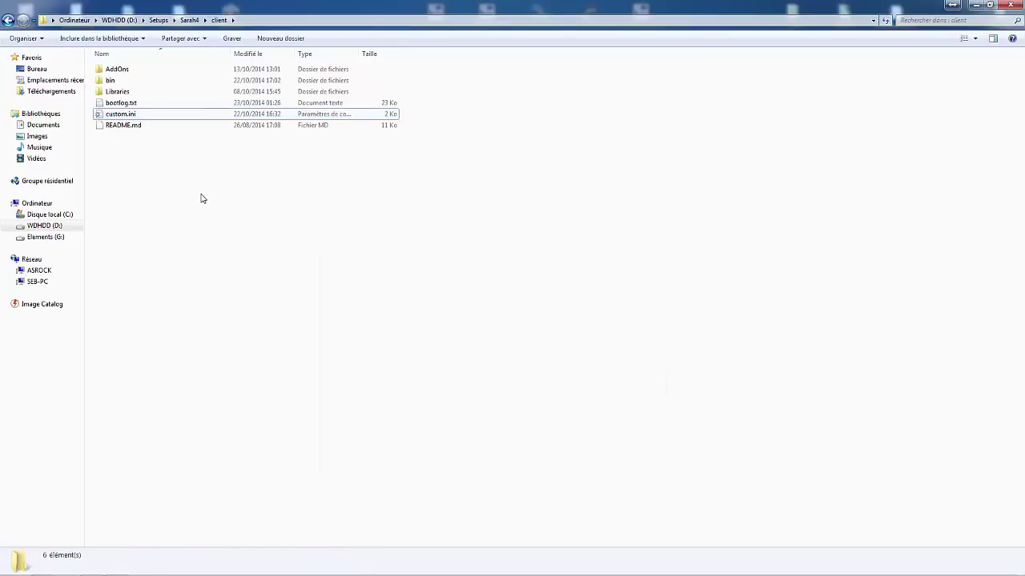
Return to the Sarah4 folder and duplicate the client folder there
key(BackSpace)
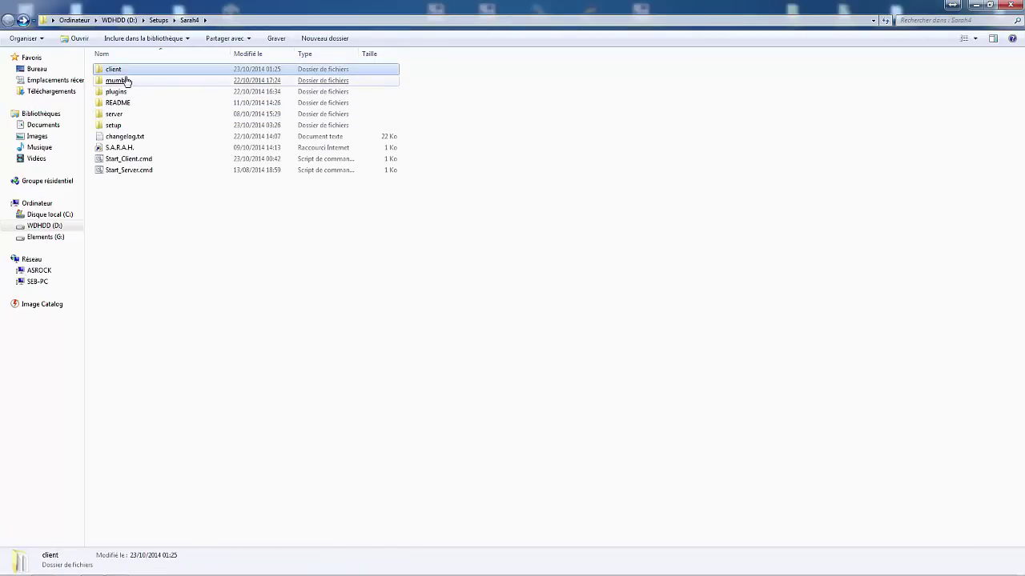
click(133, 158)
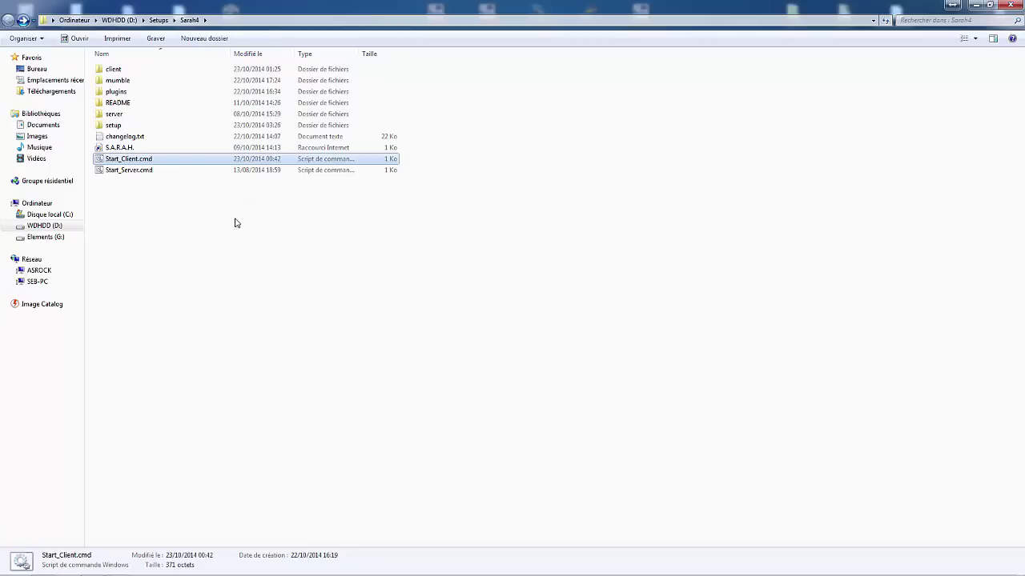
click(130, 72)
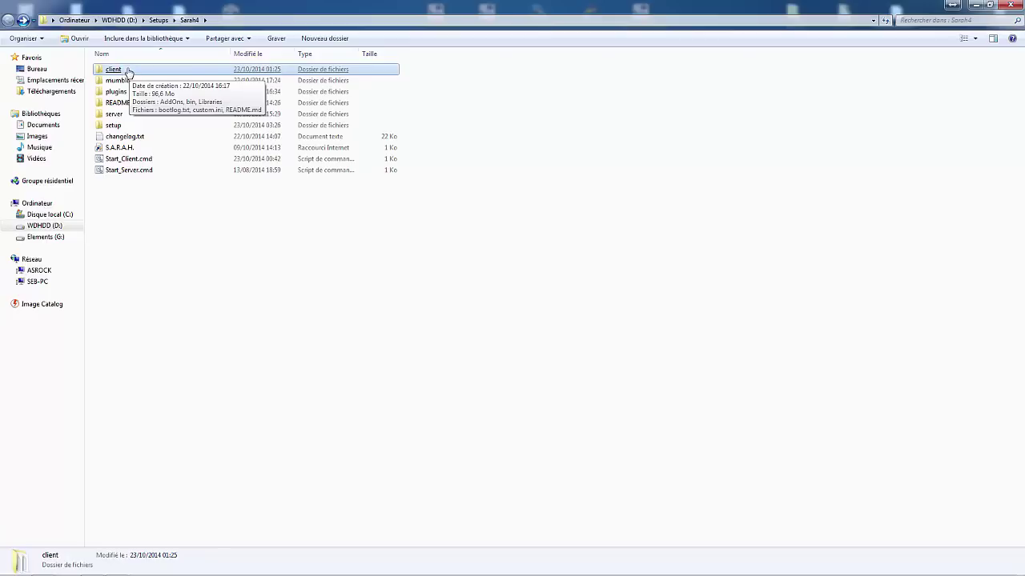
drag(125, 73, 149, 307)
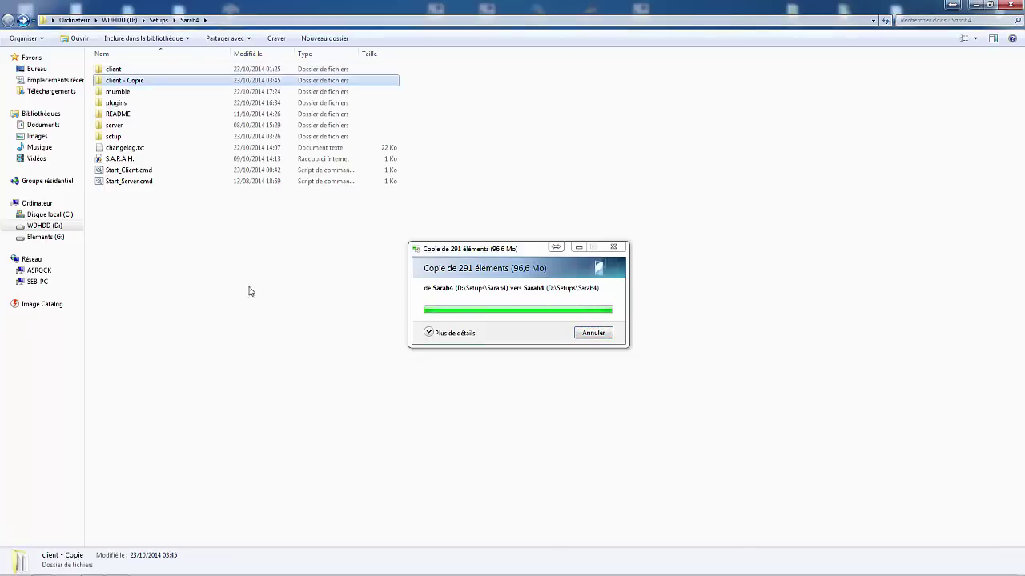
Rename the copied client folder as client2
key(F2)
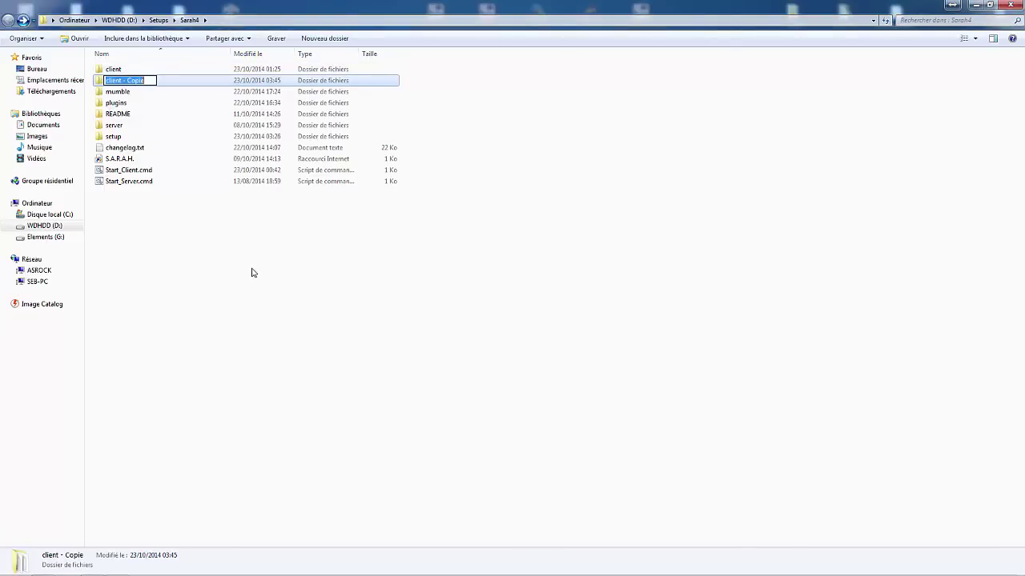
key(End)
key(BackSpace)
key(BackSpace)
key(BackSpace)
key(BackSpace)
key(BackSpace)
key(BackSpace)
key(BackSpace)
key(BackSpace)
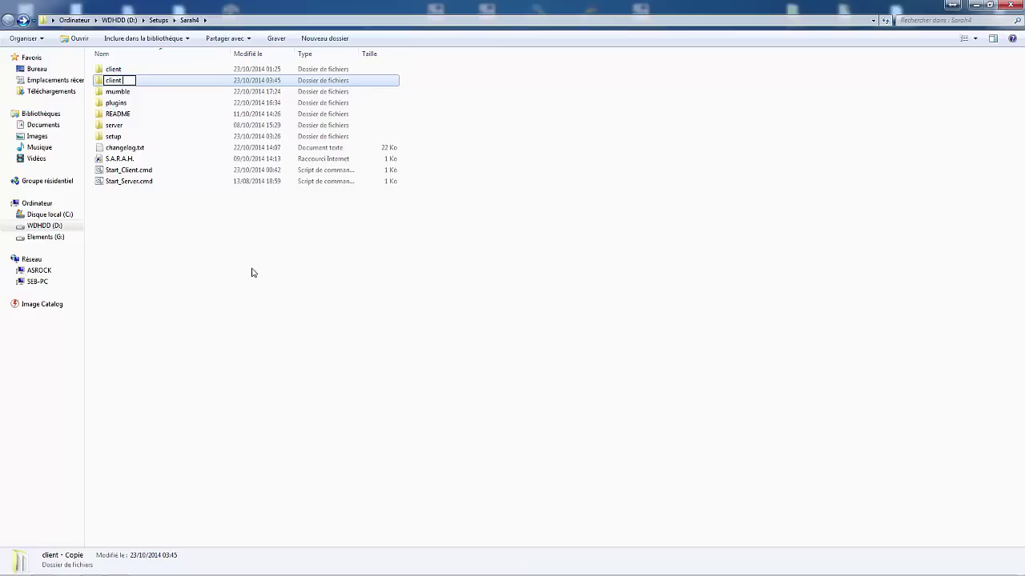
text(2)
key(Return)
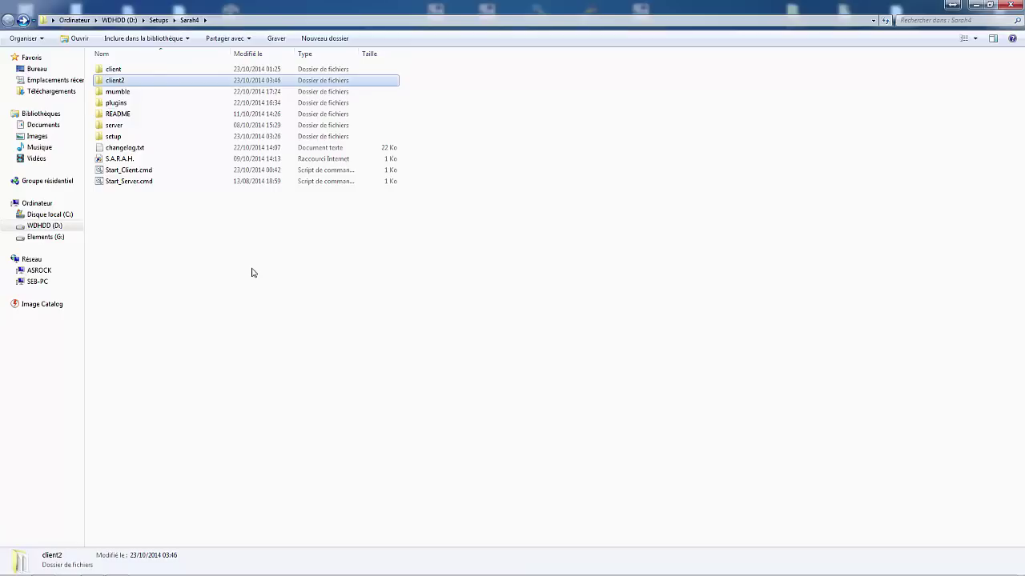
Open Start_Client.cmd for editing and examine the SARAH.exe launch lines for the SALON and CHAMBRE clients
click(185, 265)
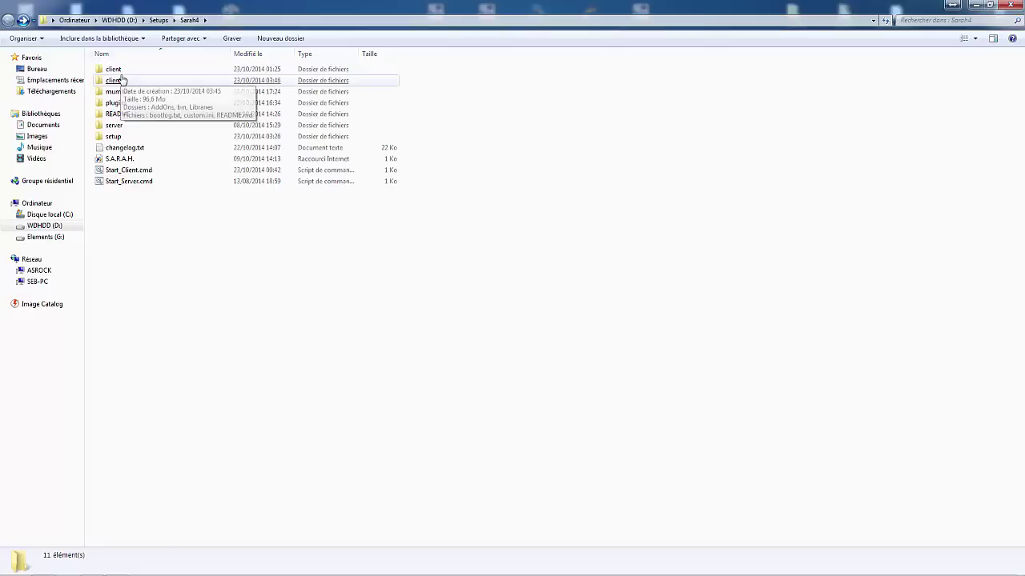
click(126, 173)
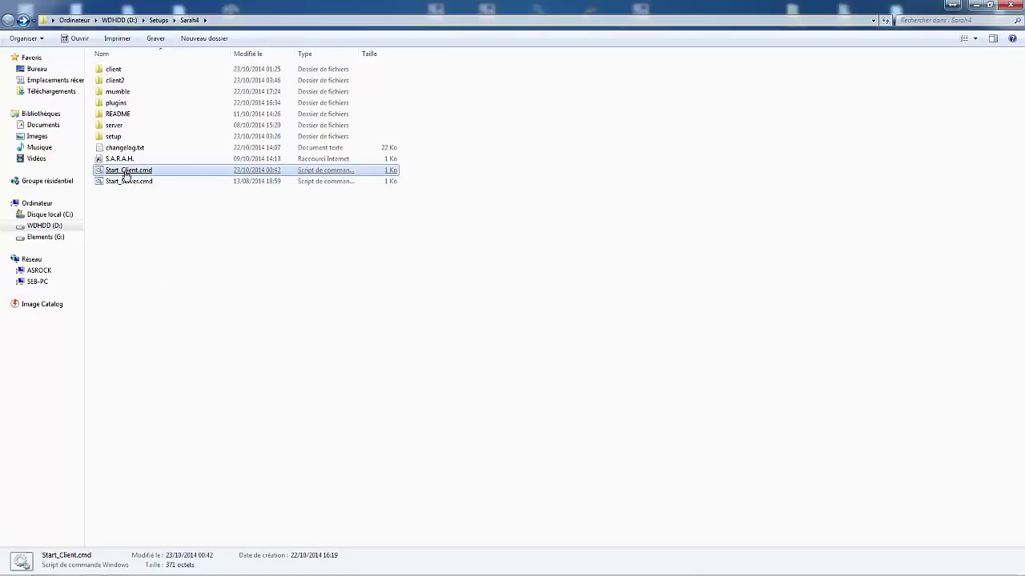
right_click(125, 172)
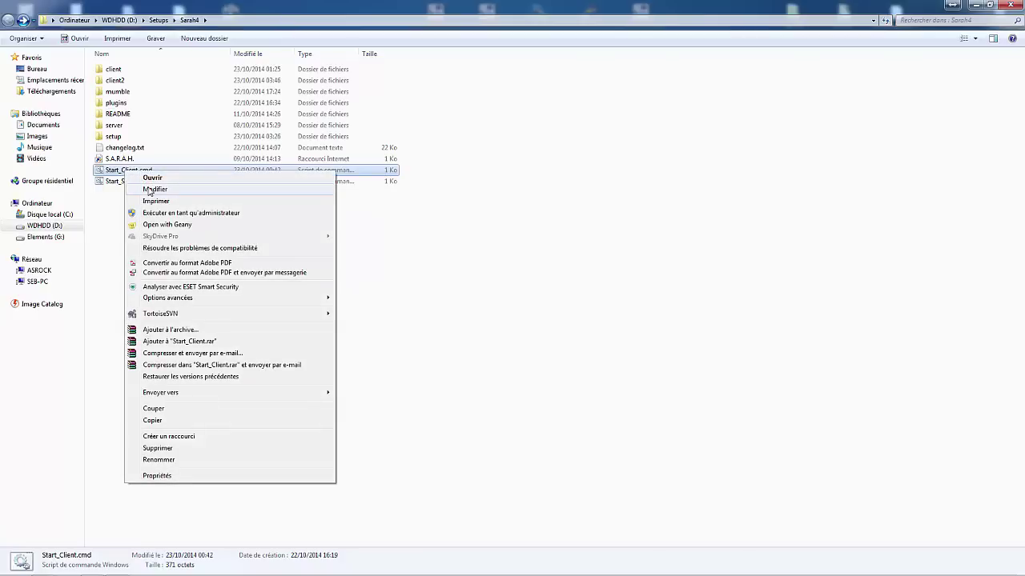
click(148, 190)
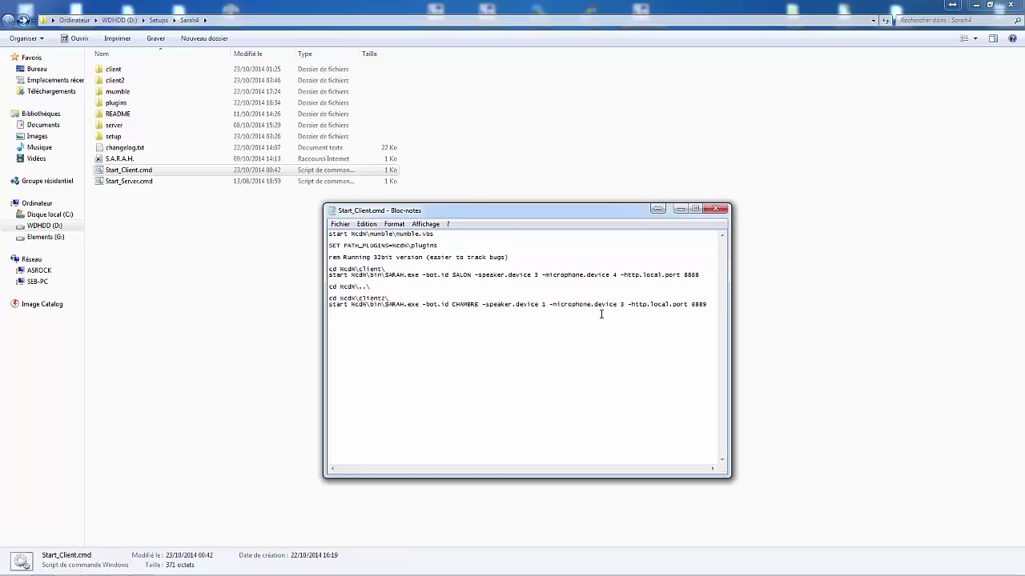
Go to the mumble folder and try viewing mumble.vbs in Notepad
double_click(118, 92)
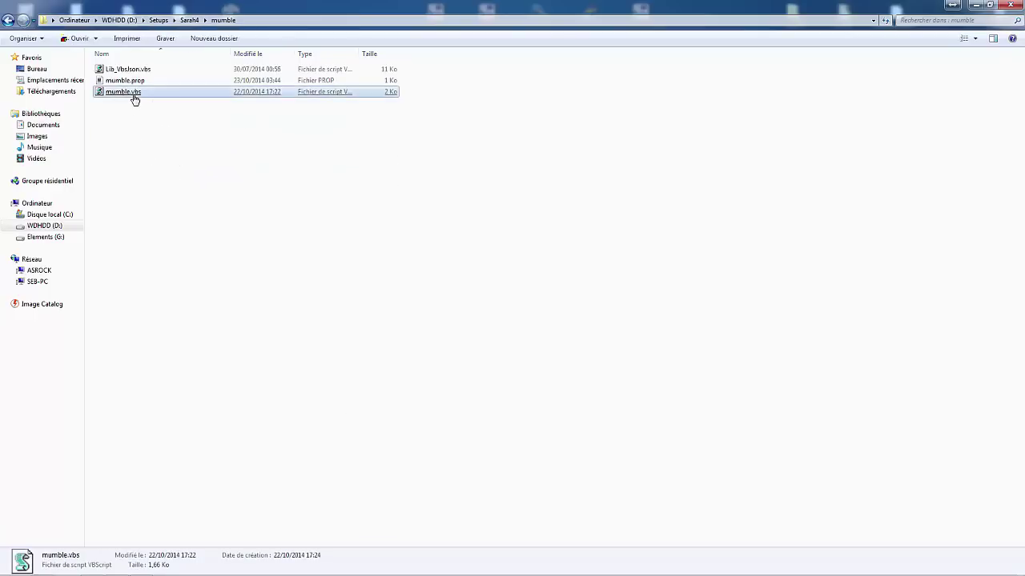
right_click(133, 94)
click(179, 115)
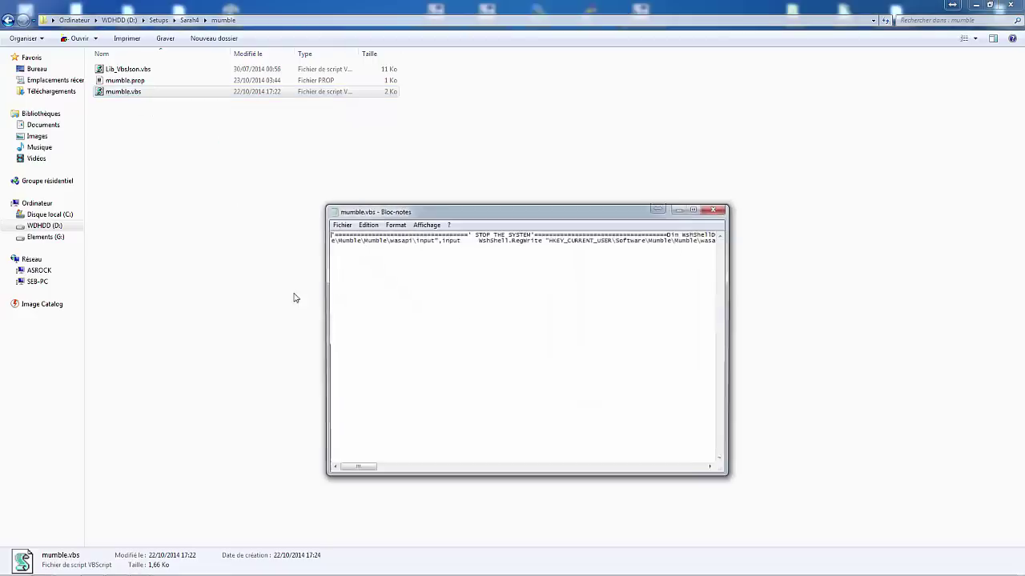
key(alt+F4)
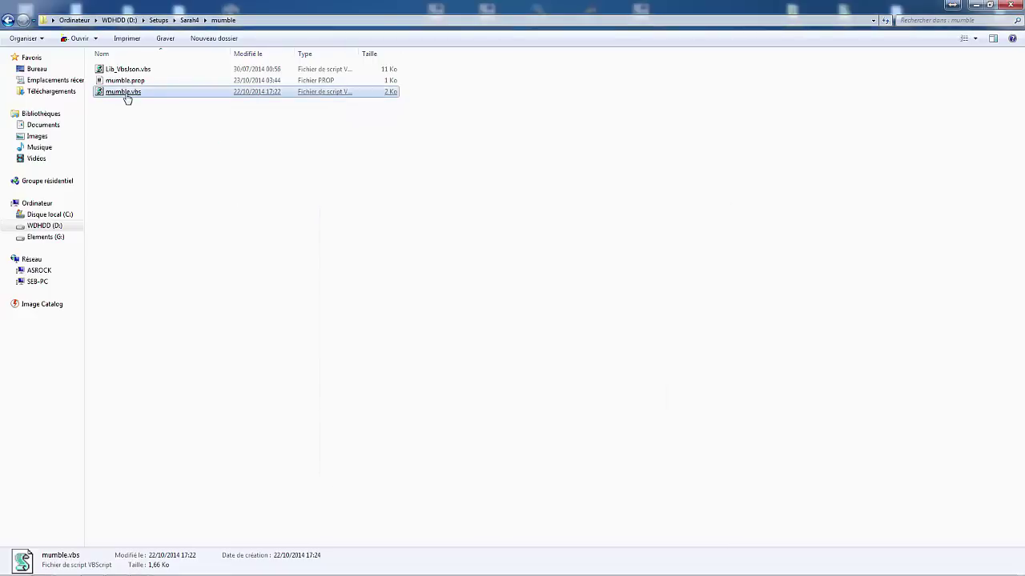
Open mumble.vbs in Geany, examine the WScript.Sleep delay in the Mumble launch loop, and close the editor
right_click(125, 94)
click(182, 148)
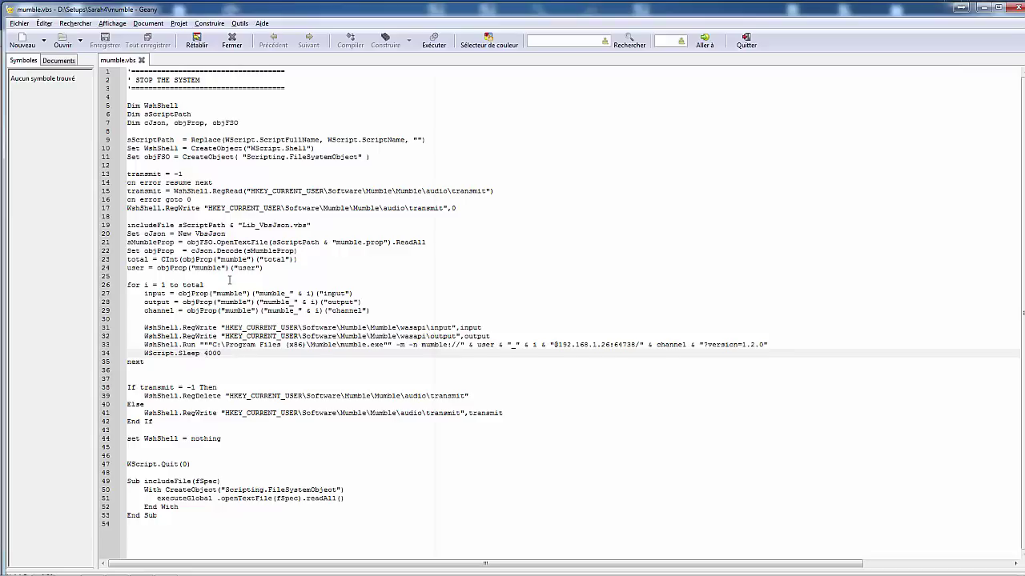
click(207, 353)
key(Delete)
text(1)
drag(205, 353, 236, 357)
click(1017, 7)
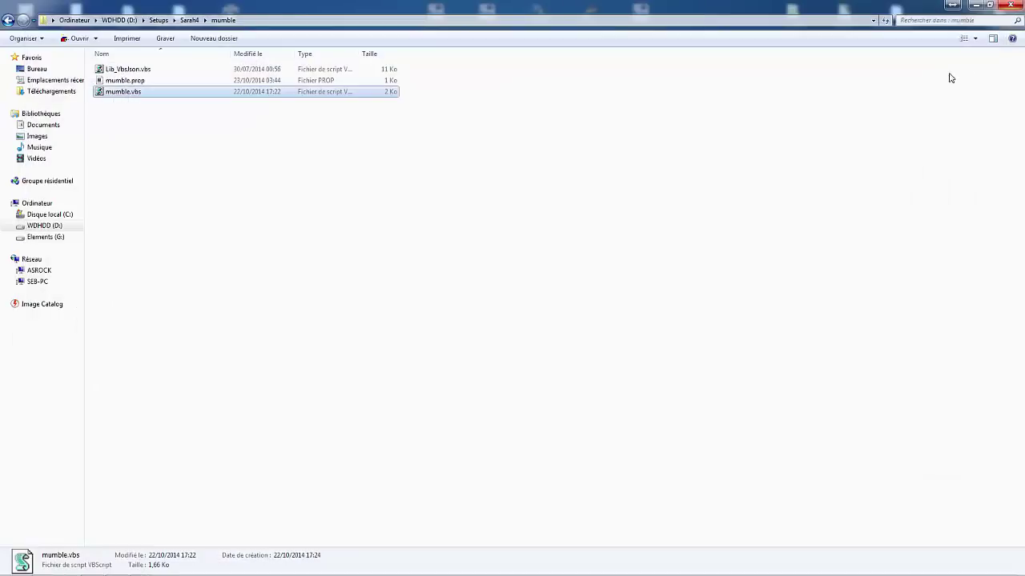
Go back to the Sarah4 folder and examine the mumble.vbs launch and PATH_PLUGINS lines in the open Start_Client.cmd
click(350, 197)
key(BackSpace)
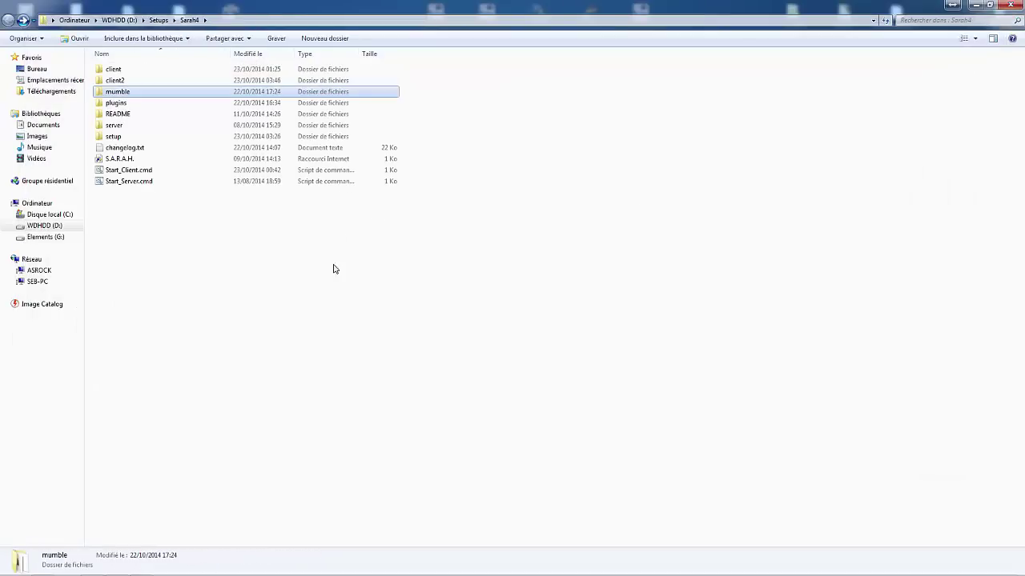
mouse_move(148, 572)
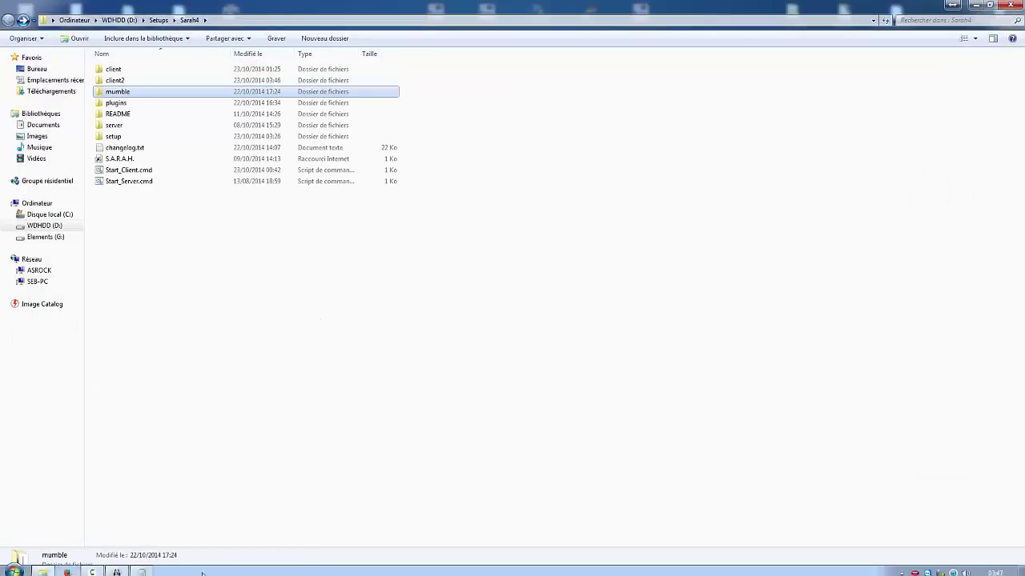
click(140, 569)
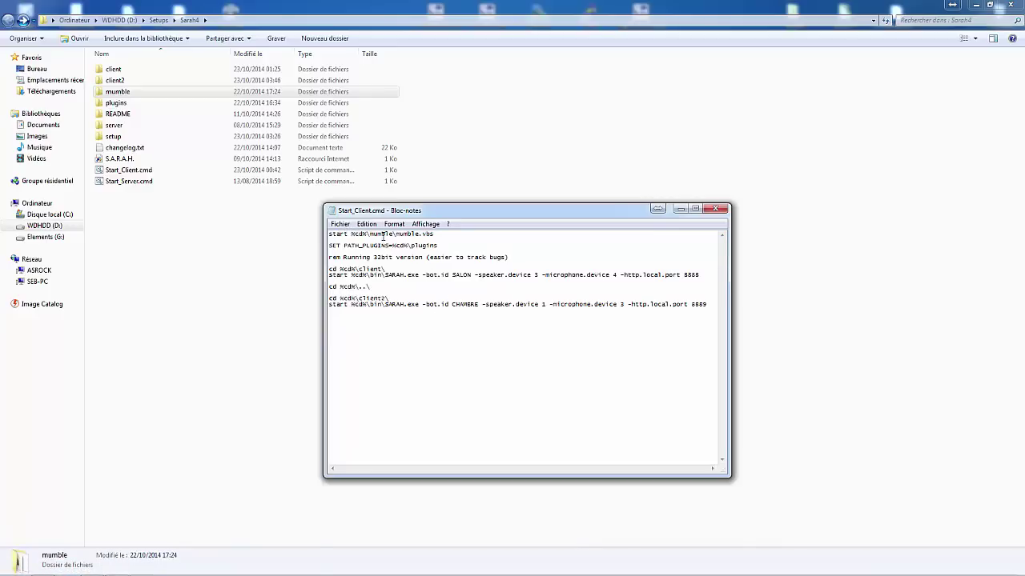
click(128, 92)
click(432, 248)
drag(330, 247, 528, 257)
click(528, 258)
key(Down)
key(Down)
key(Down)
key(Up)
key(Up)
key(Up)
Examine the SALON client's SARAH.exe launch line in Start_Client.cmd, including its bot.id, device and http.local.port options
click(420, 275)
drag(422, 276, 450, 276)
click(450, 276)
key(shift+Home)
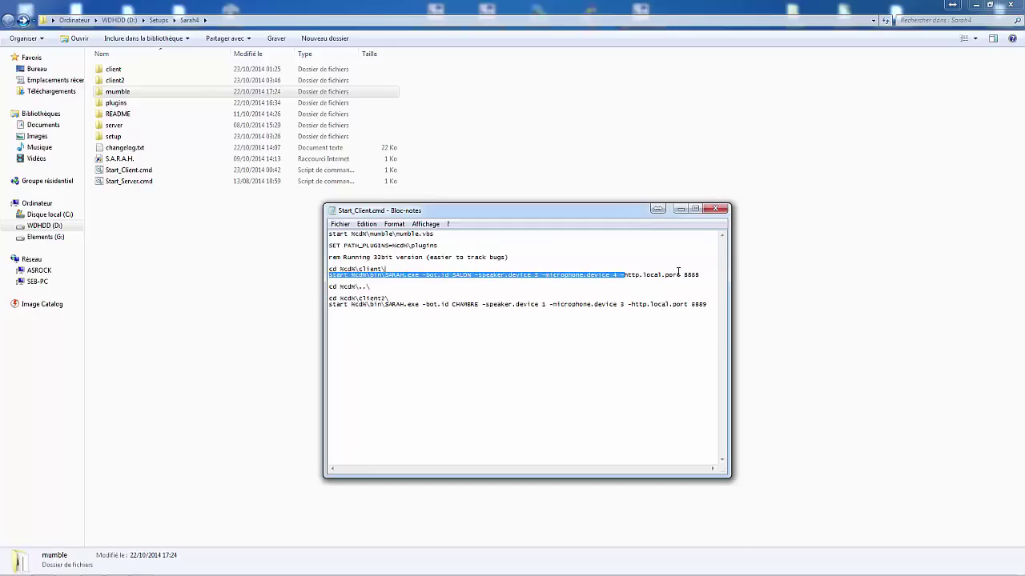
key(shift+End)
click(703, 274)
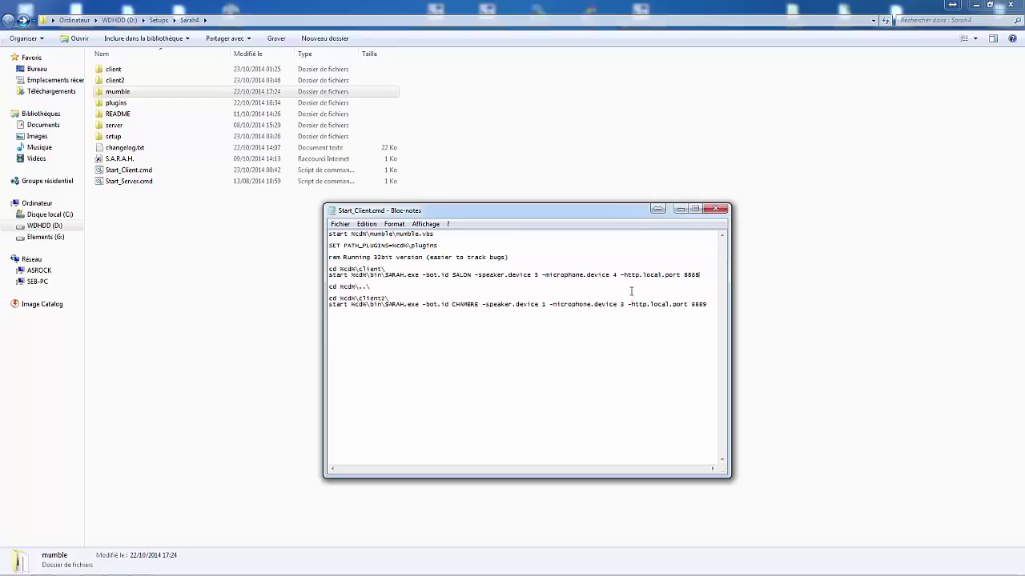
drag(624, 274, 707, 275)
click(704, 275)
Examine the directory change to client2 and the CHAMBRE launch line, and close Start_Client.cmd
drag(328, 287, 430, 304)
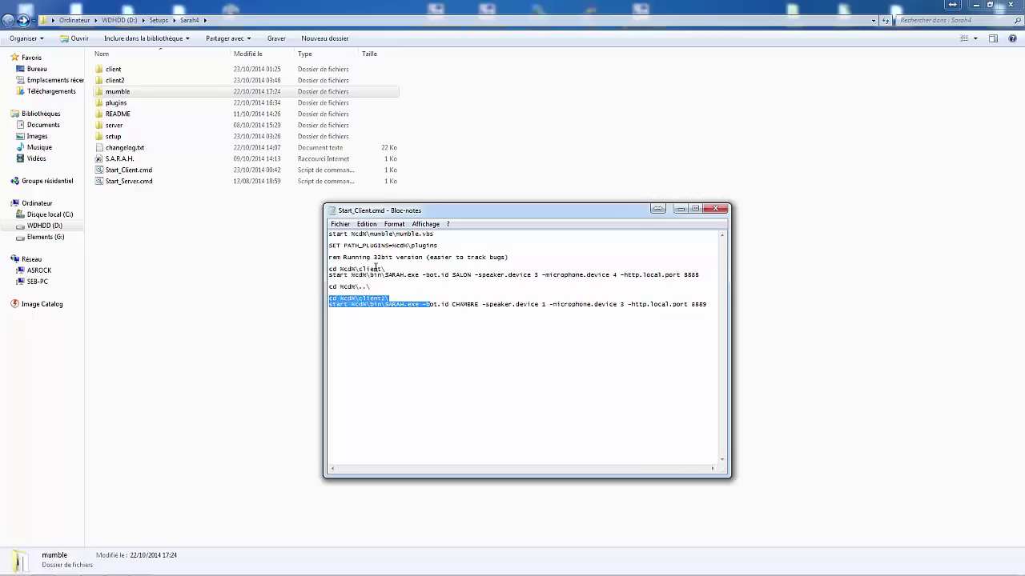
click(387, 298)
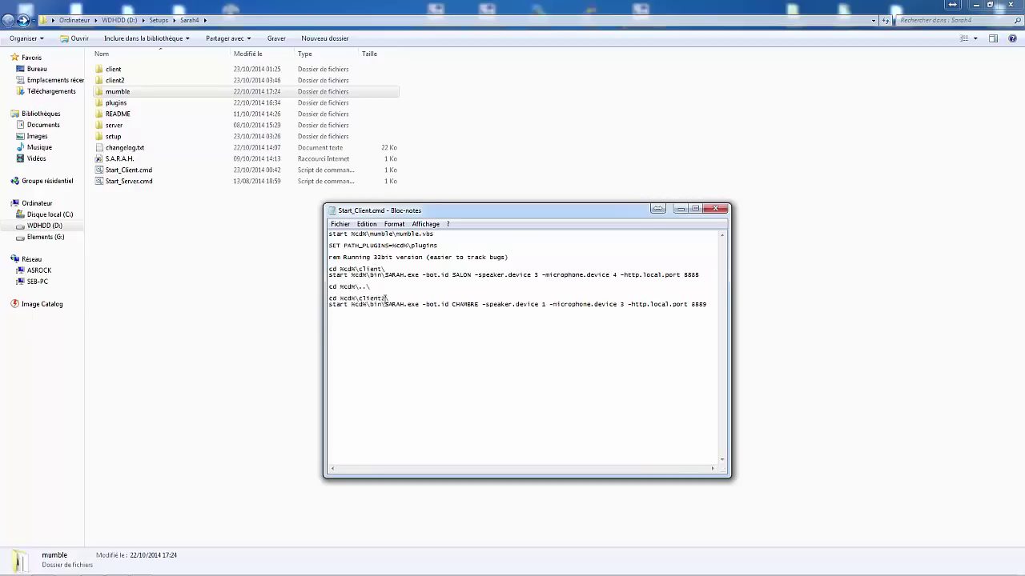
drag(360, 298, 387, 299)
drag(328, 286, 394, 298)
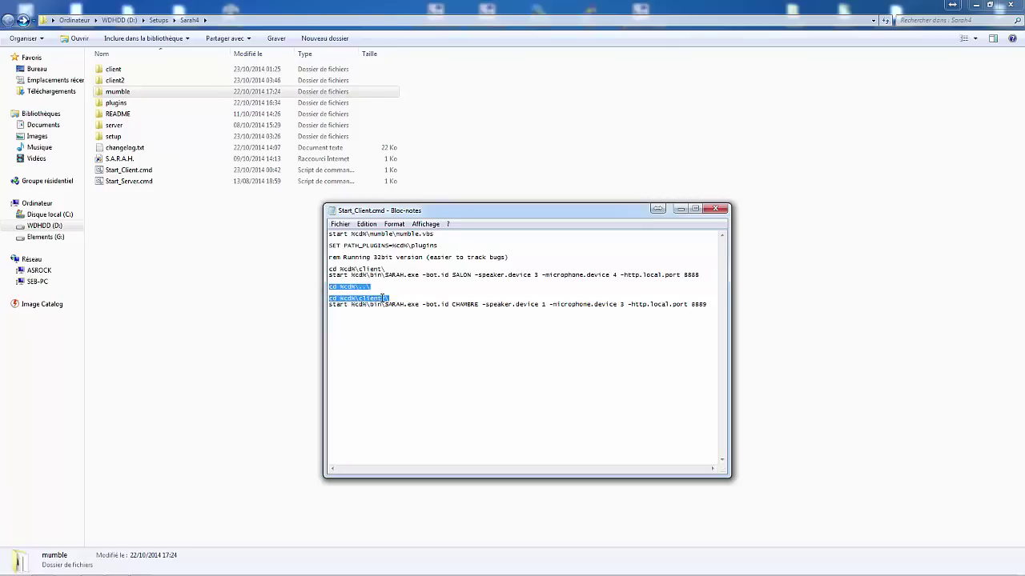
click(391, 297)
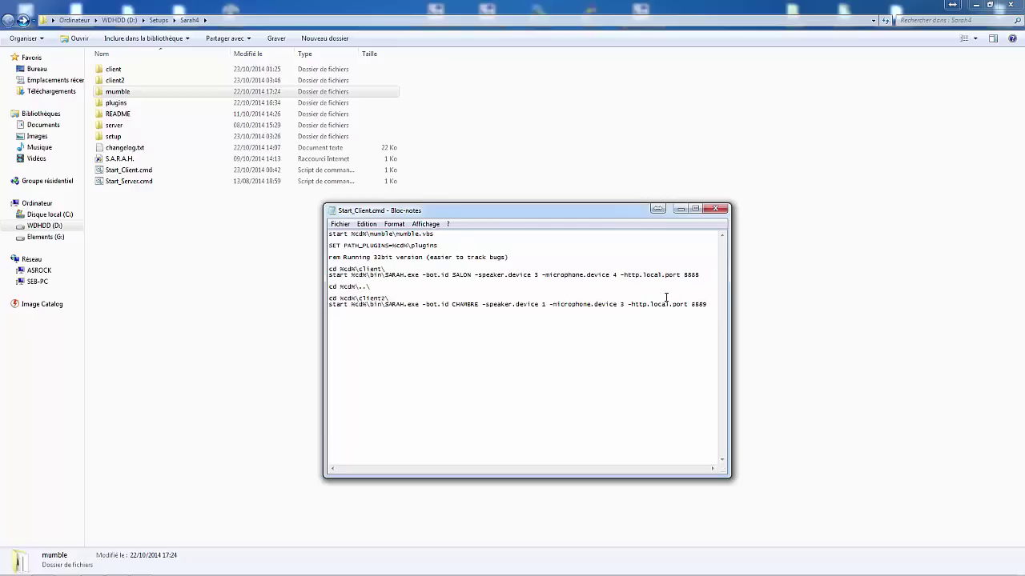
click(714, 211)
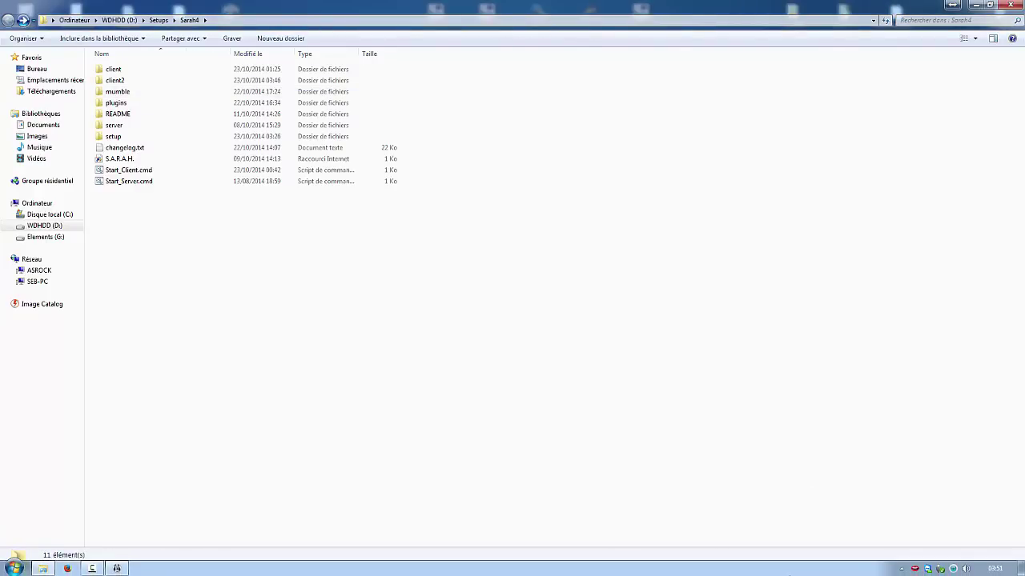
Quit the running Mumble instance completely
click(915, 570)
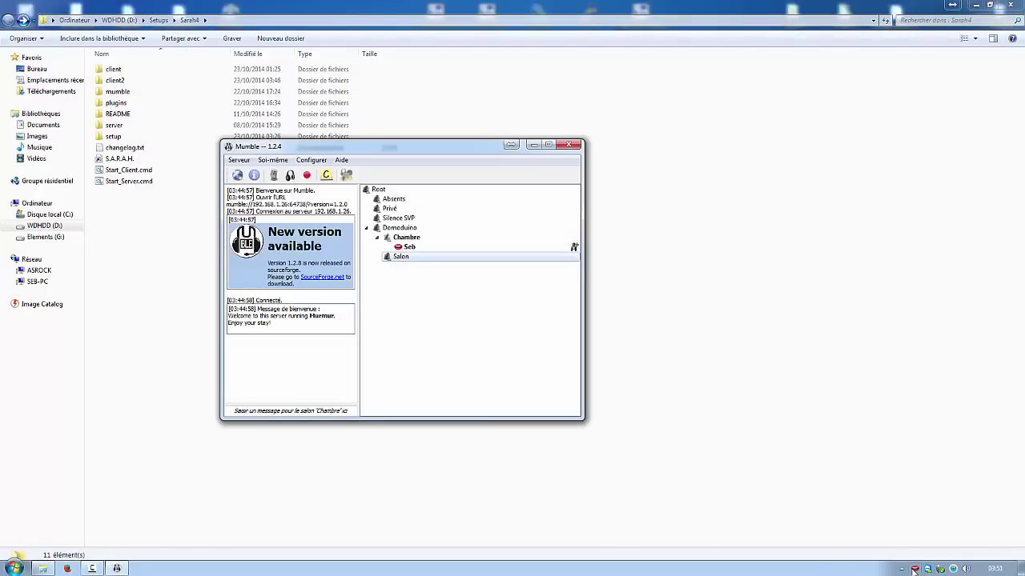
right_click(916, 570)
click(953, 561)
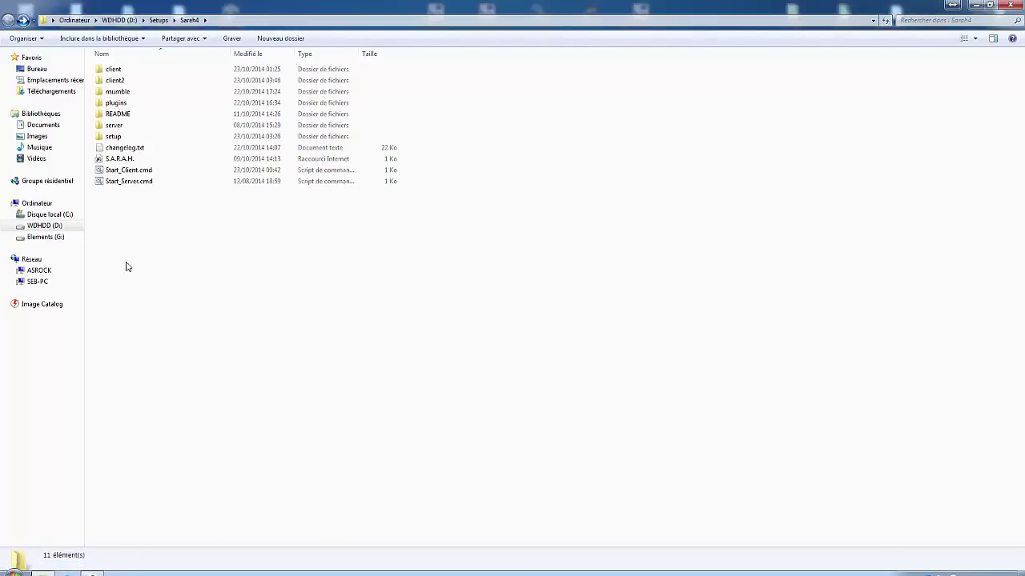
Try to launch Mumble and both SARAH clients by running Start_Client.cmd from the Sarah4 folder
click(124, 172)
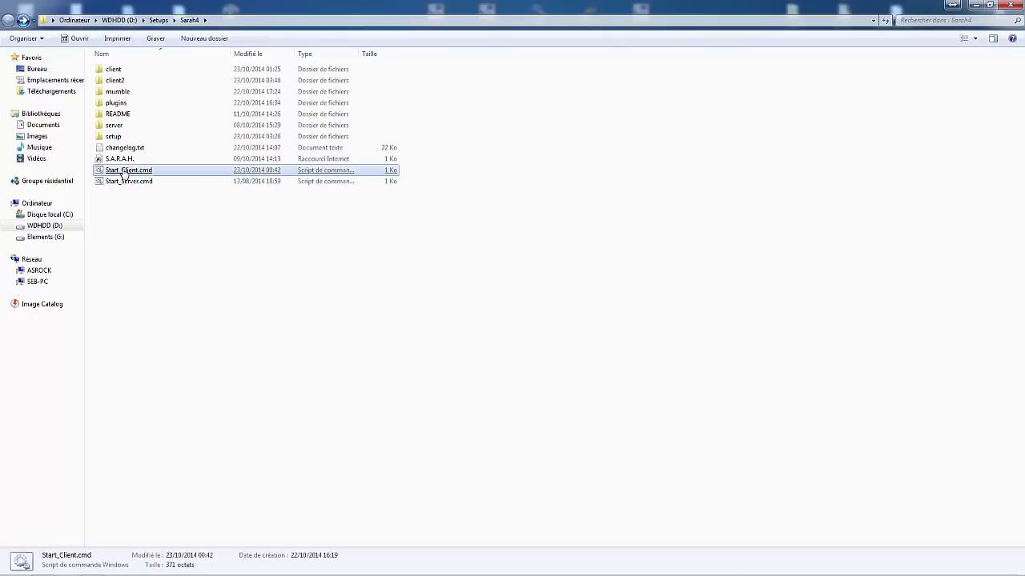
double_click(124, 171)
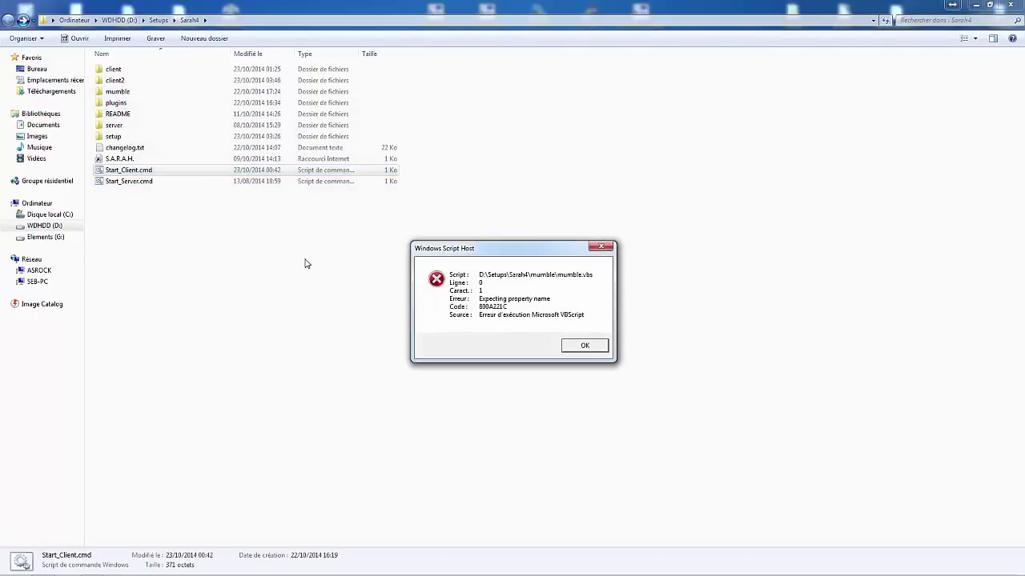
click(574, 347)
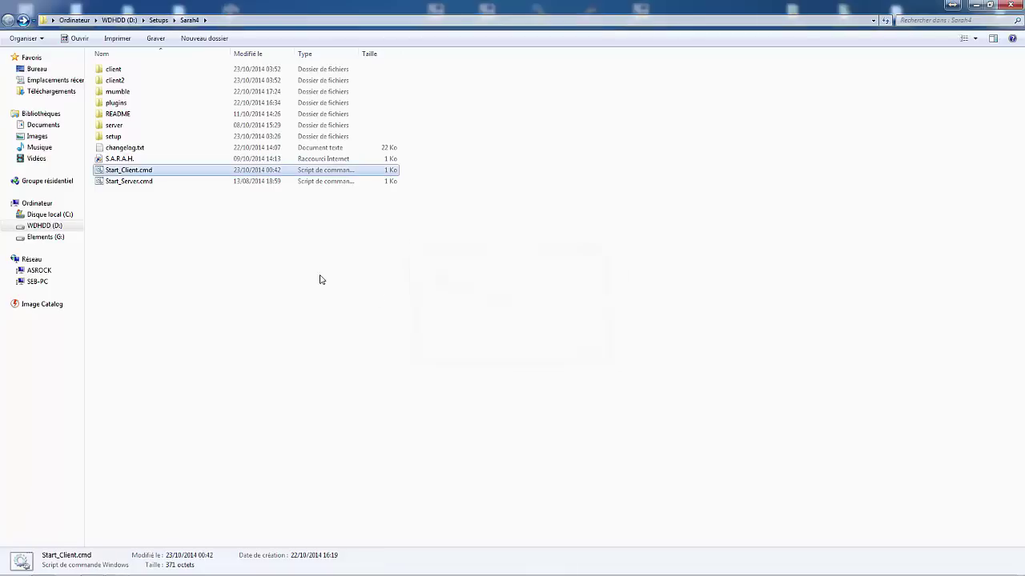
Open mumble.prop from the mumble folder, remove the trailing comma after the mumble_2 block, save the file and close it
double_click(116, 91)
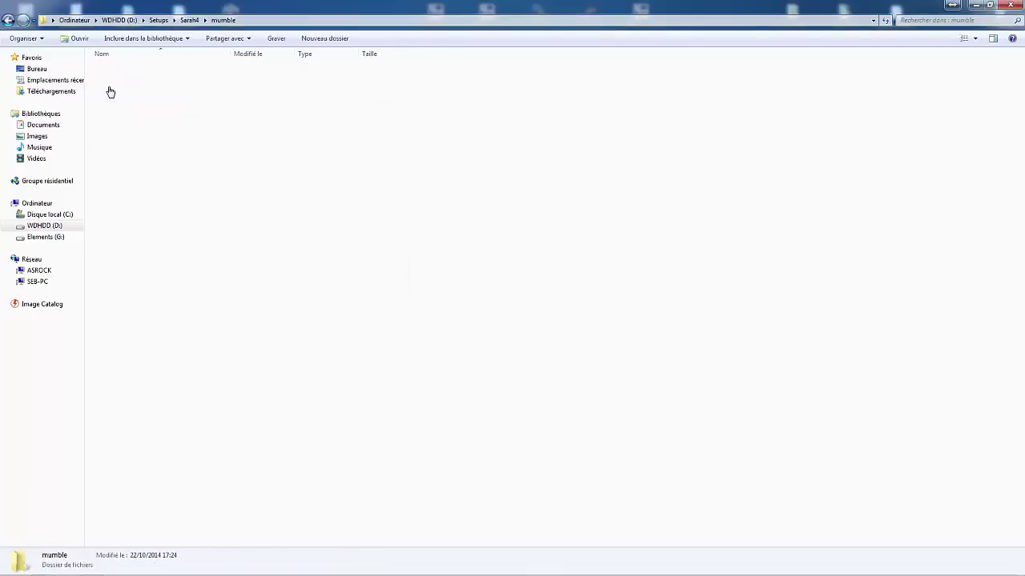
click(108, 91)
click(113, 82)
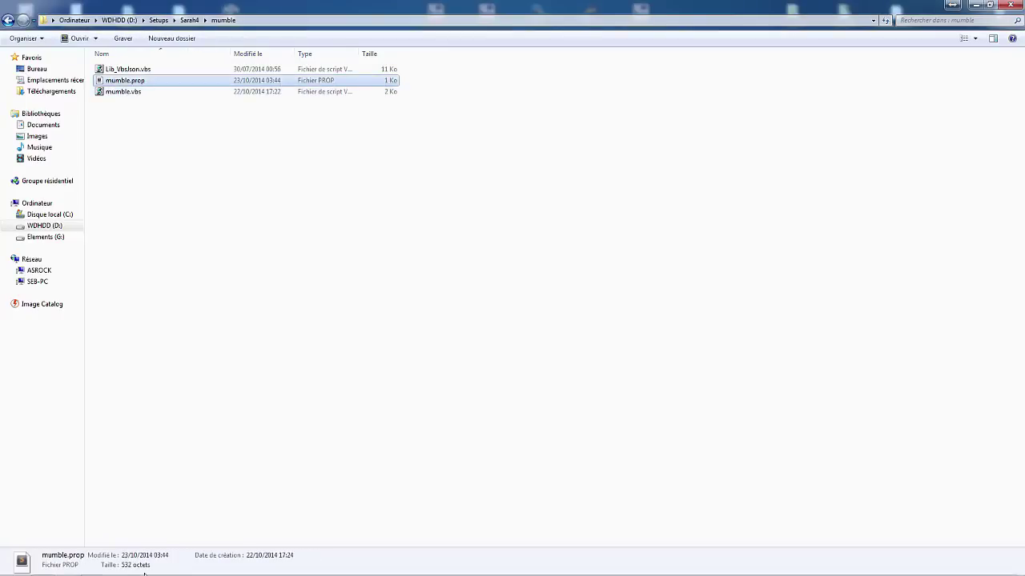
double_click(128, 80)
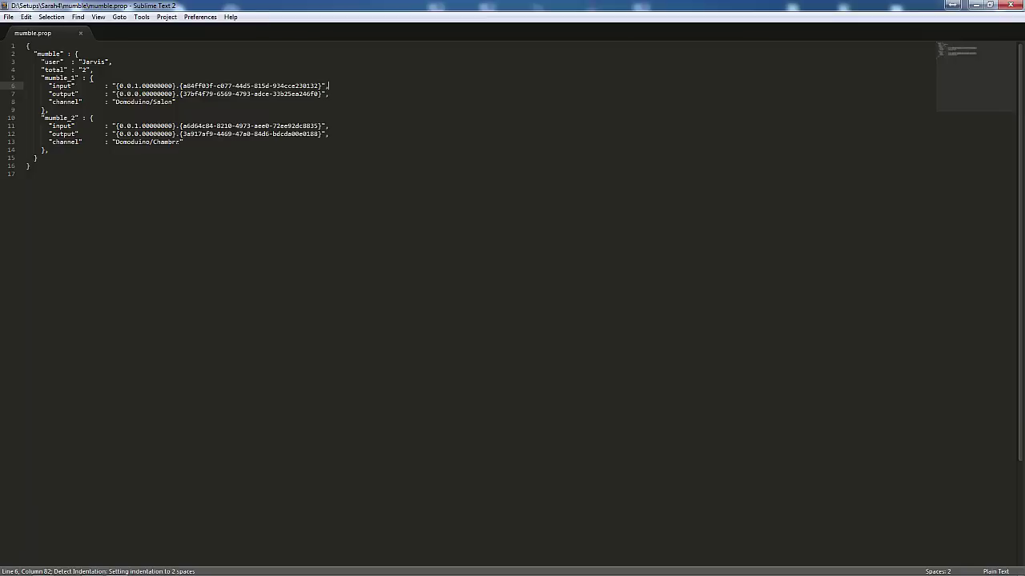
click(61, 141)
click(65, 152)
key(BackSpace)
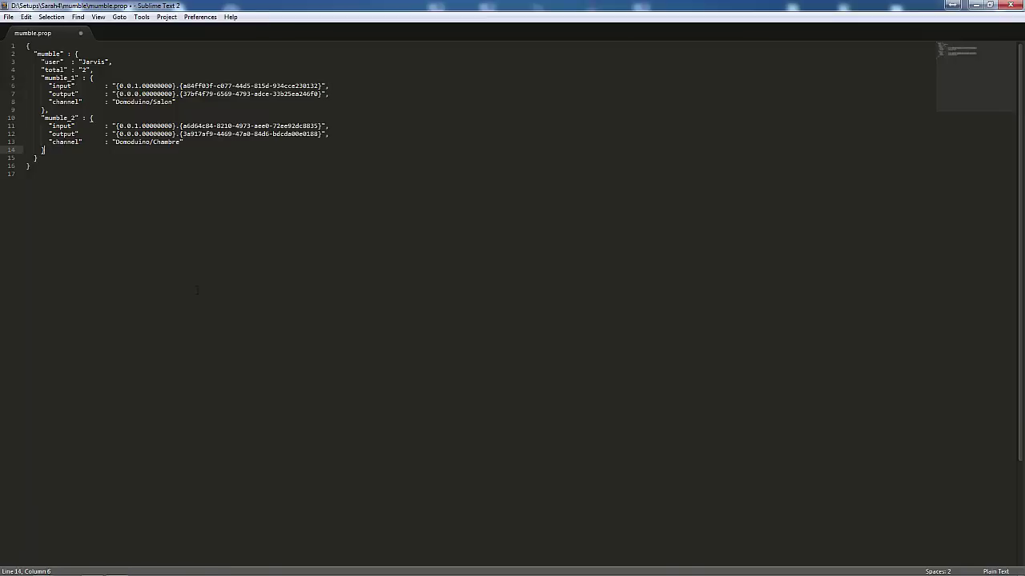
key(ctrl+s)
click(1011, 4)
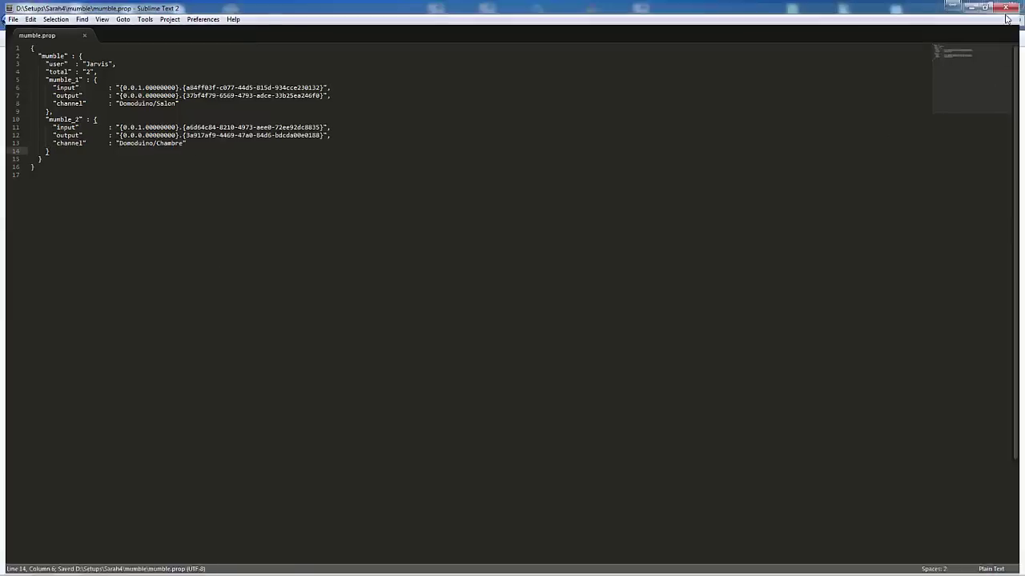
Return to the Sarah4 folder and exit both running SARAH clients
key(BackSpace)
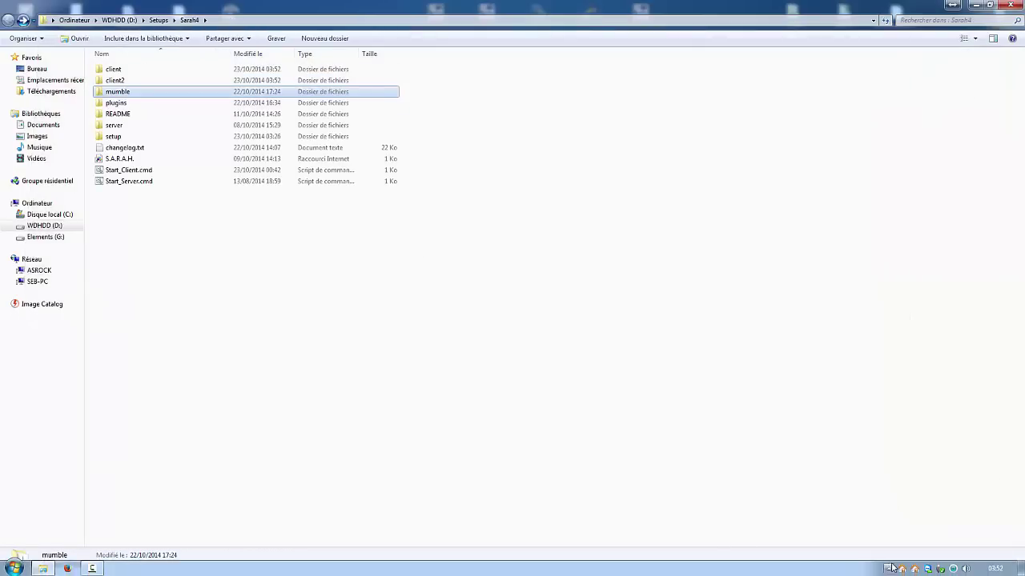
right_click(895, 568)
click(871, 559)
right_click(911, 569)
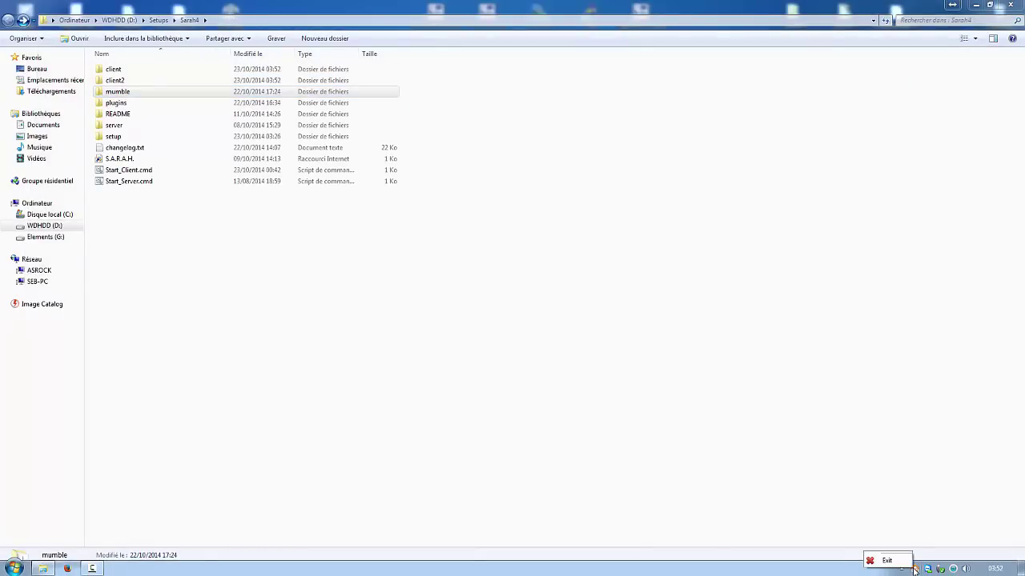
click(887, 560)
click(913, 569)
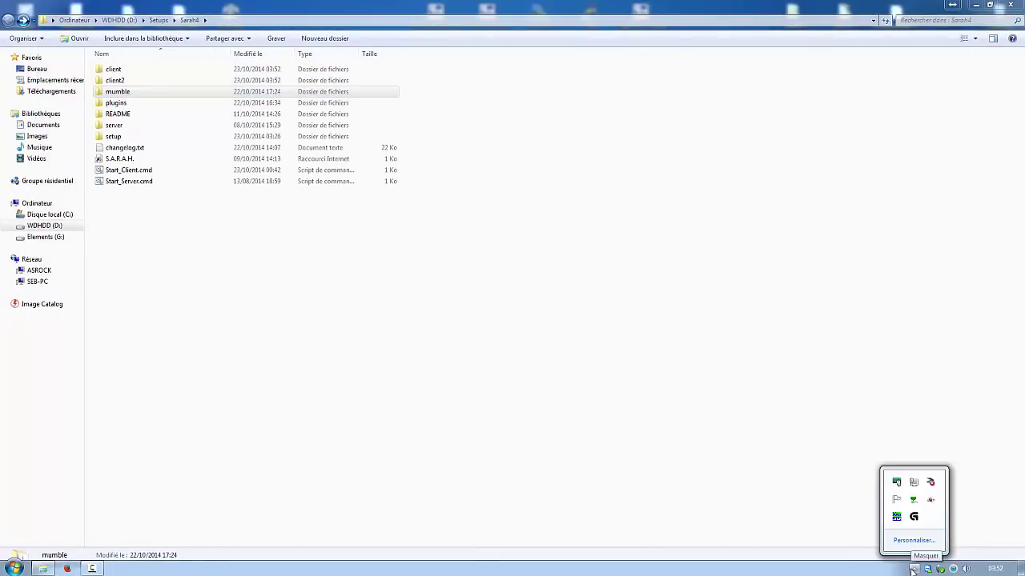
Run Start_Client.cmd and move the Chambre Mumble window beside the Salon one
click(142, 305)
double_click(128, 170)
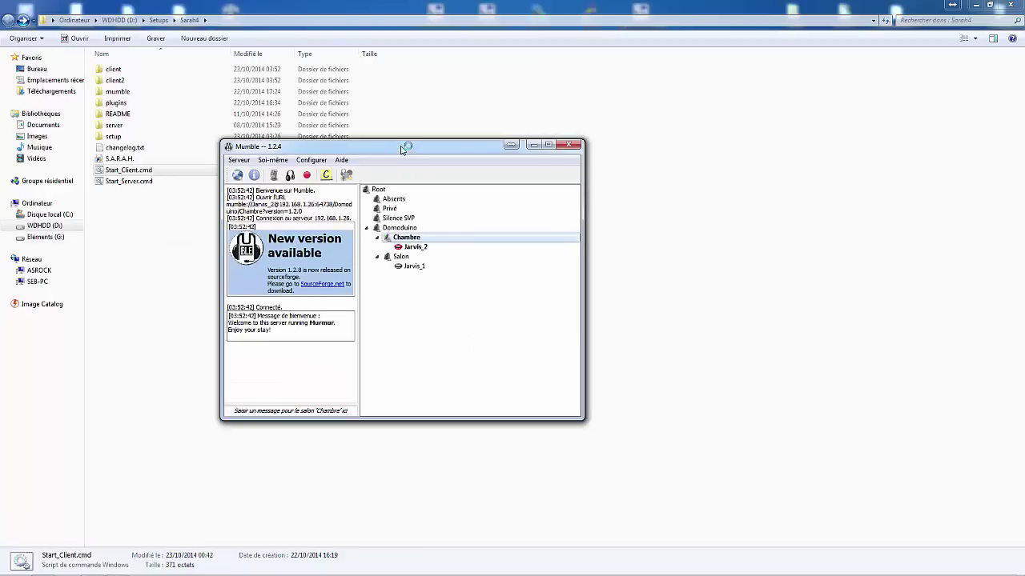
drag(402, 150, 724, 148)
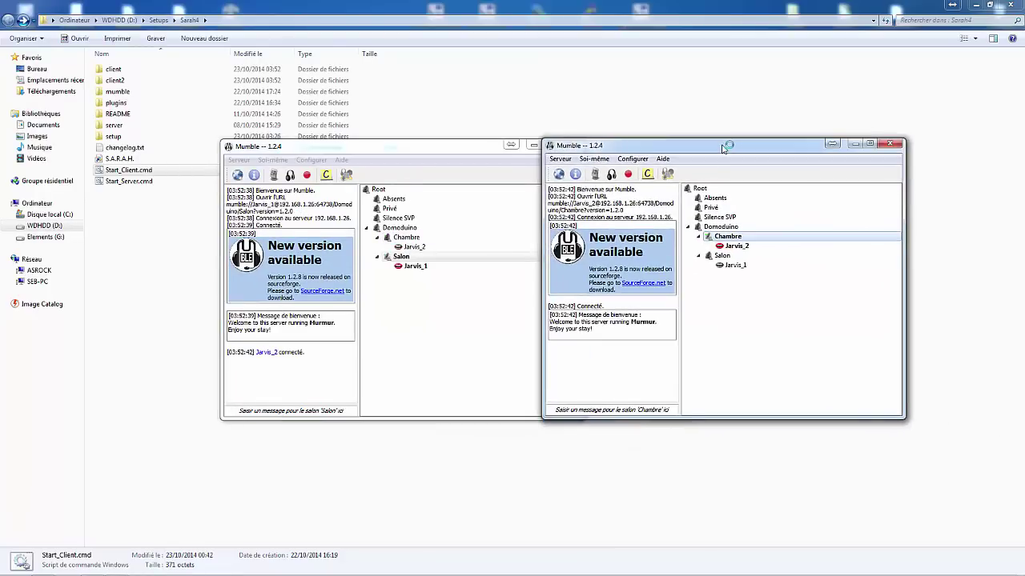
Check the audio input and output devices in the Salon Mumble settings, leaving the dialog without applying changes
click(312, 159)
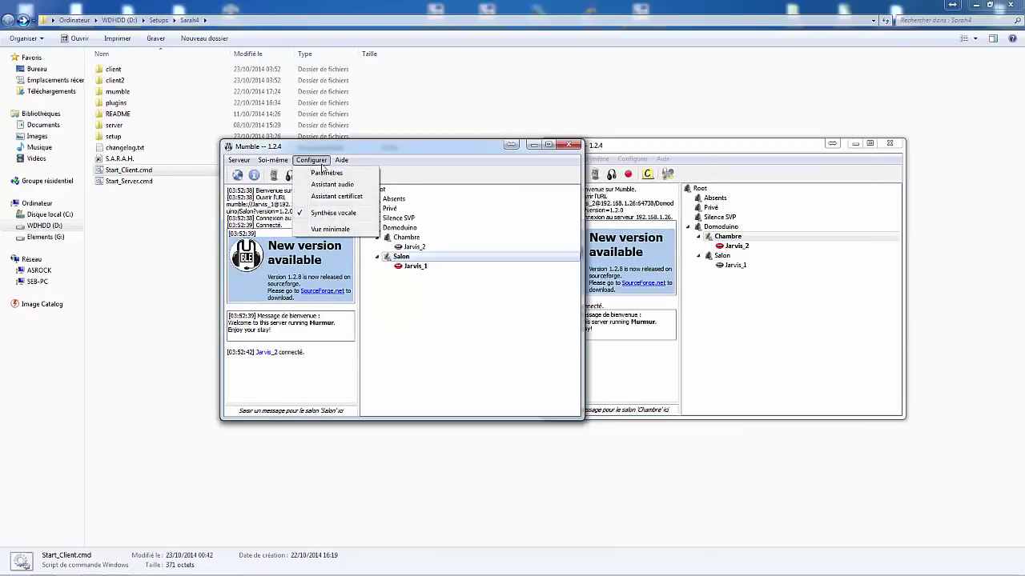
click(326, 176)
click(326, 176)
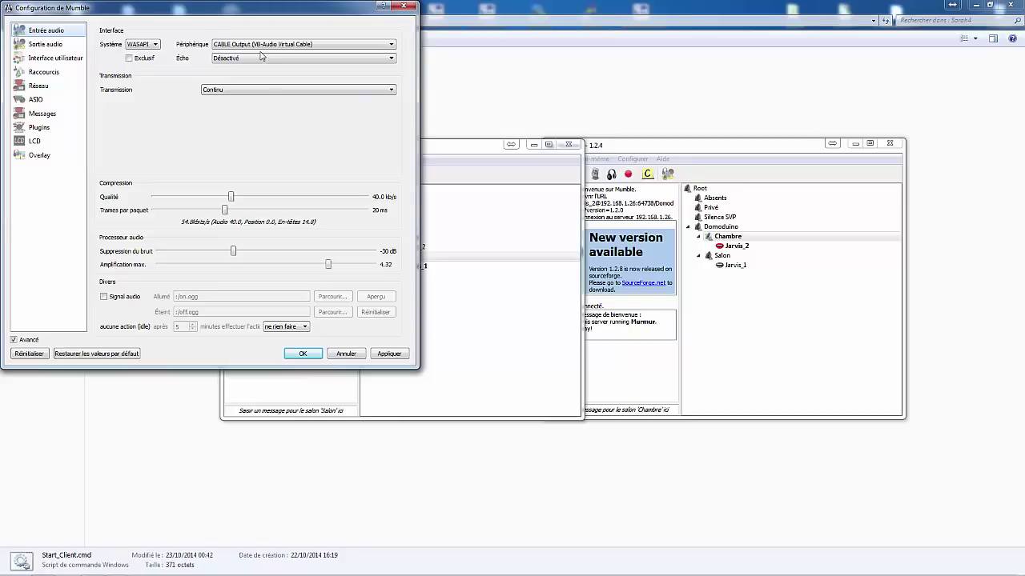
click(45, 44)
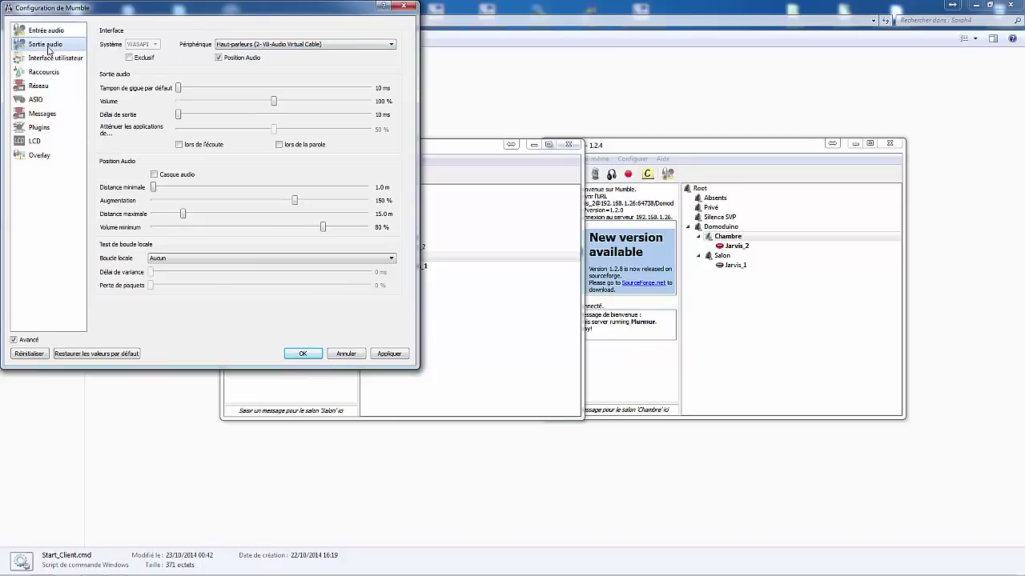
click(356, 353)
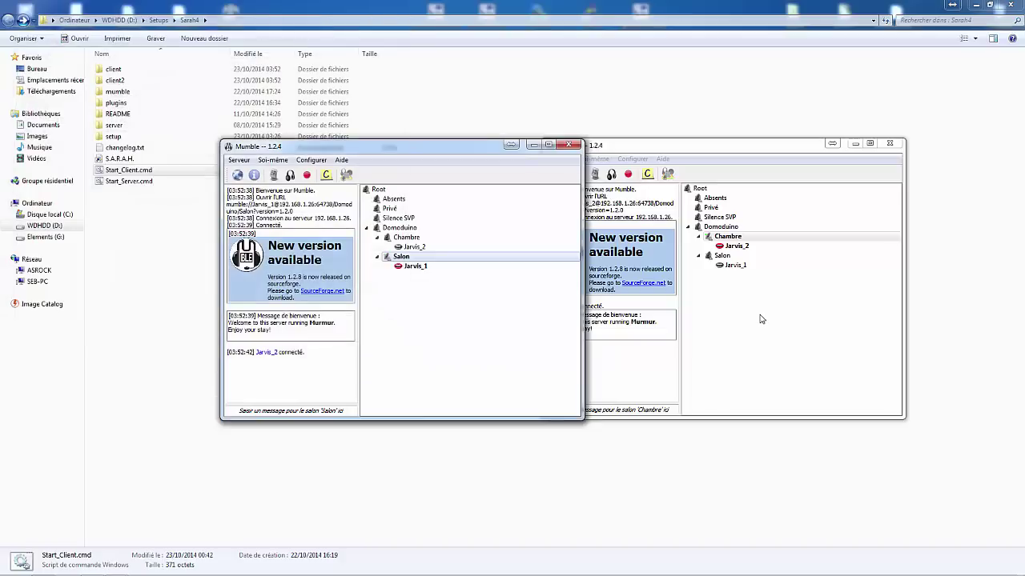
Check the audio input and output devices in the Chambre Mumble settings, leaving the dialog without applying changes
click(750, 294)
click(632, 160)
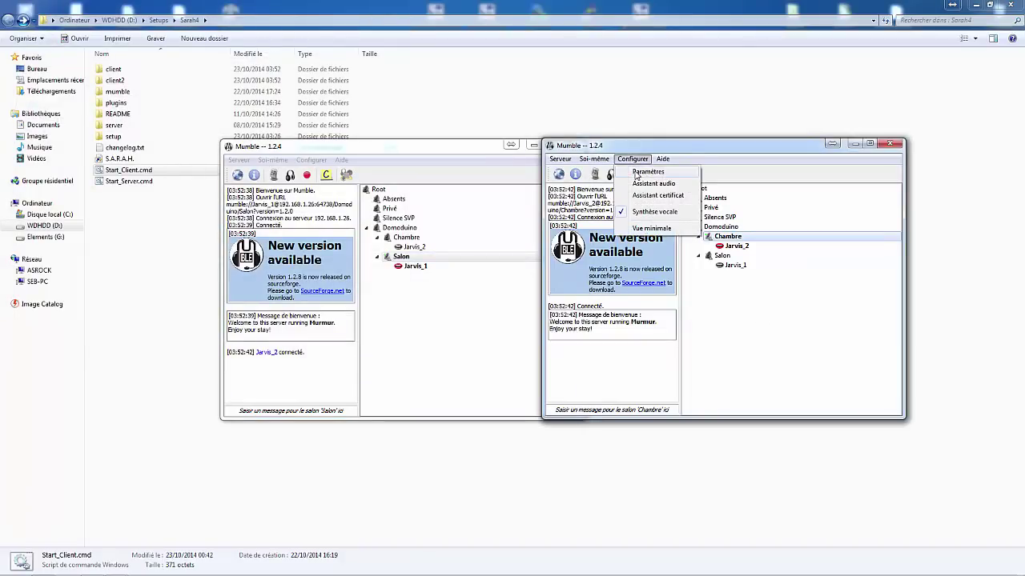
click(636, 174)
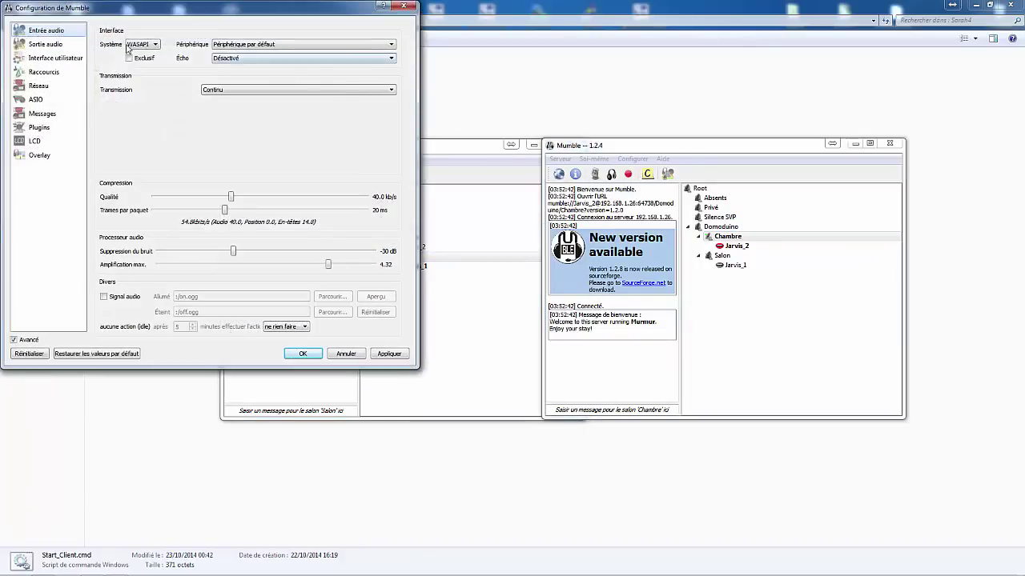
click(54, 44)
click(46, 31)
click(345, 354)
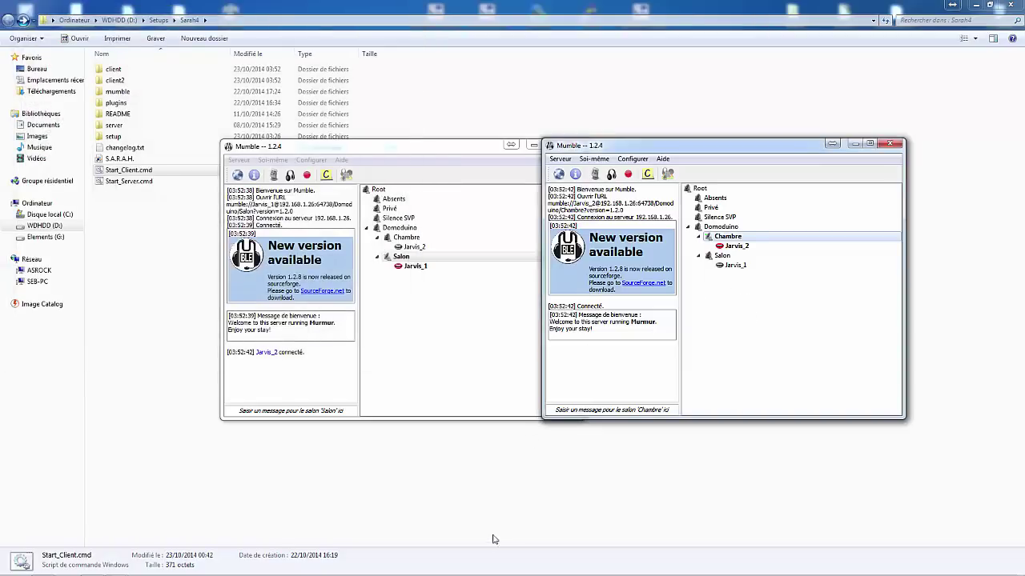
Move the Chambre Mumble window clear of the Salon window and bring the Salon window into focus
mouse_move(124, 571)
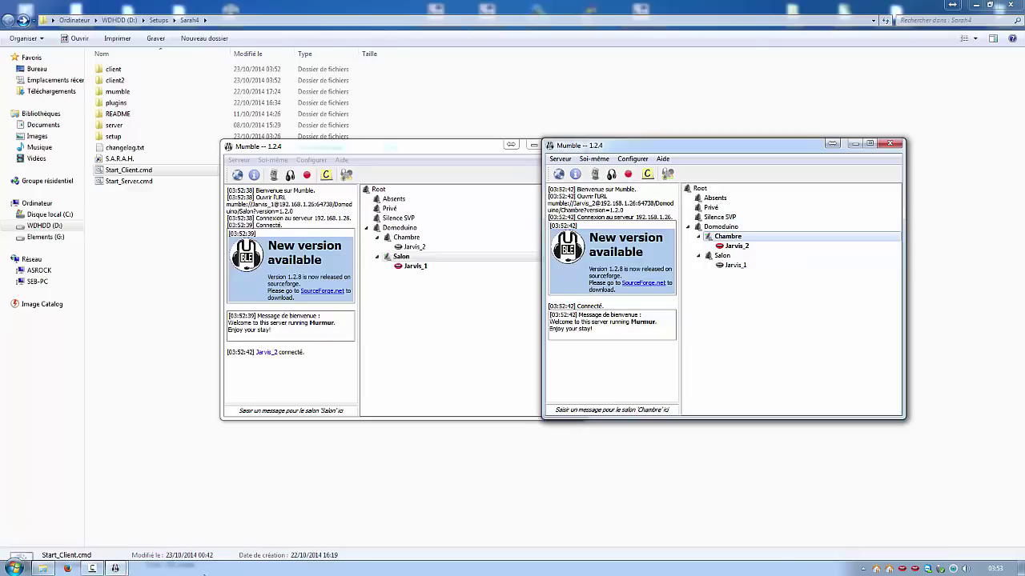
drag(731, 152, 782, 154)
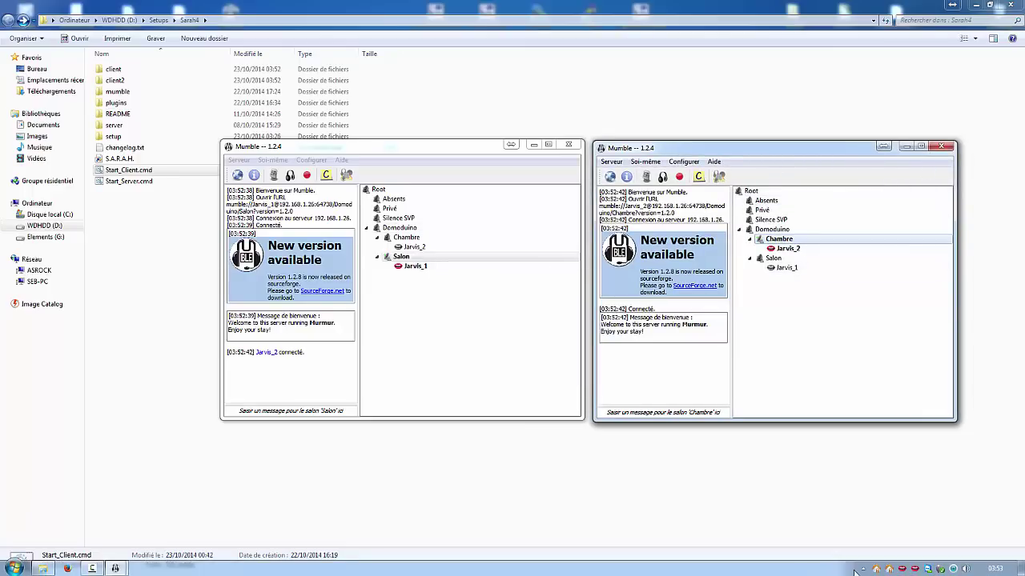
click(461, 388)
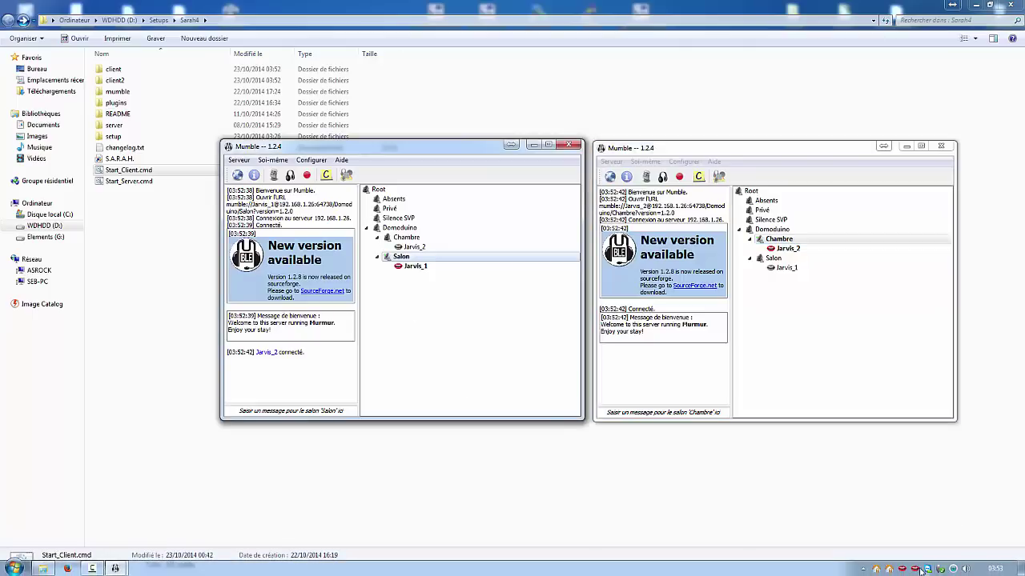
Check the Windows playback devices in the Son dialog, moving it clear of the file list and selecting the VB-Audio CABLE Input
right_click(965, 569)
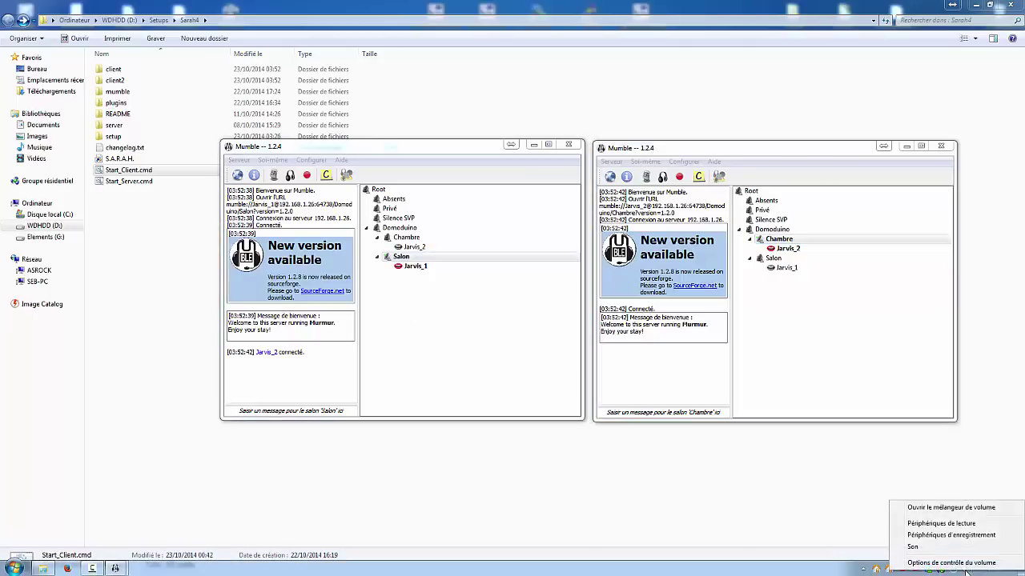
click(946, 525)
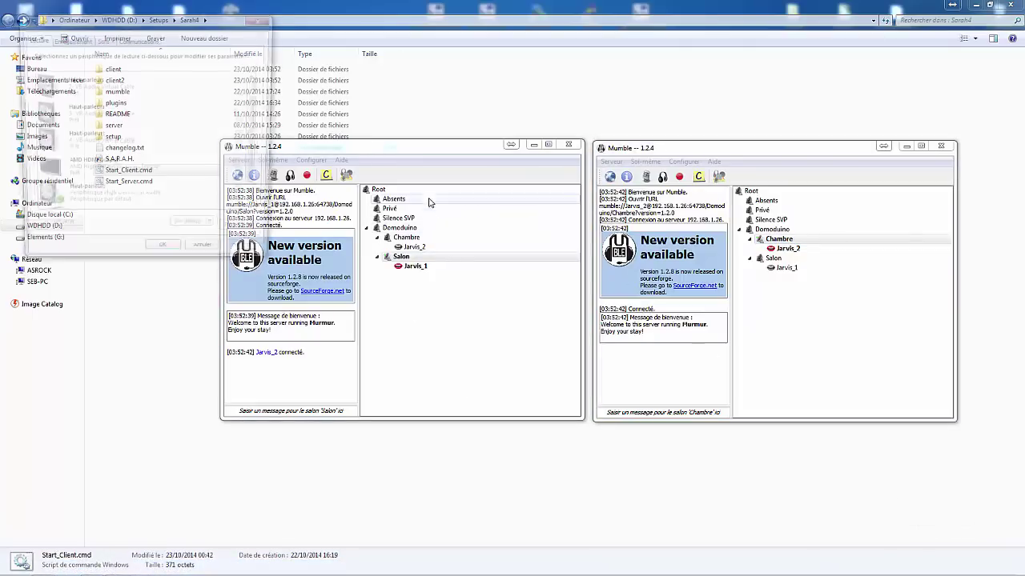
drag(191, 24, 554, 223)
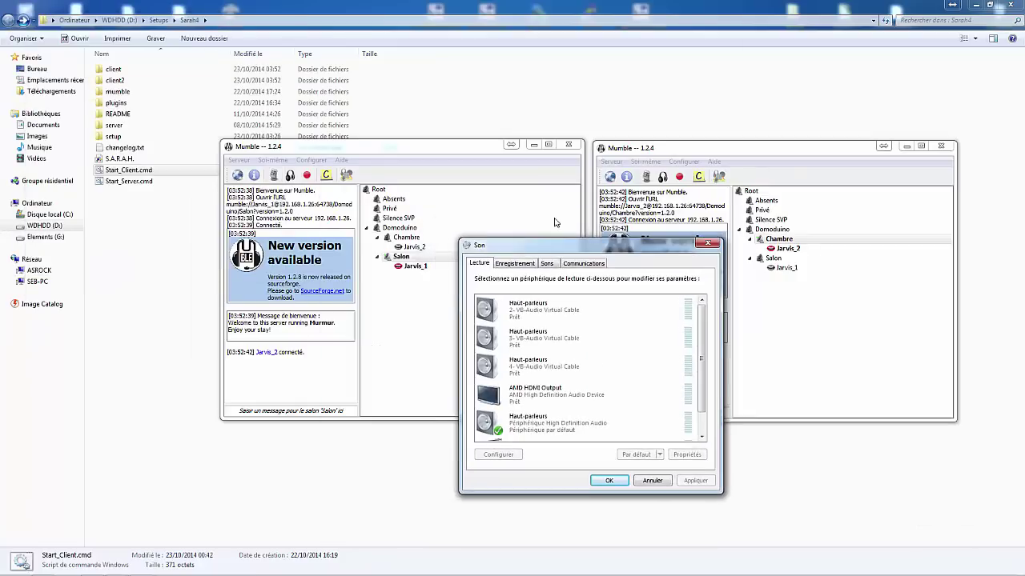
click(406, 147)
click(640, 257)
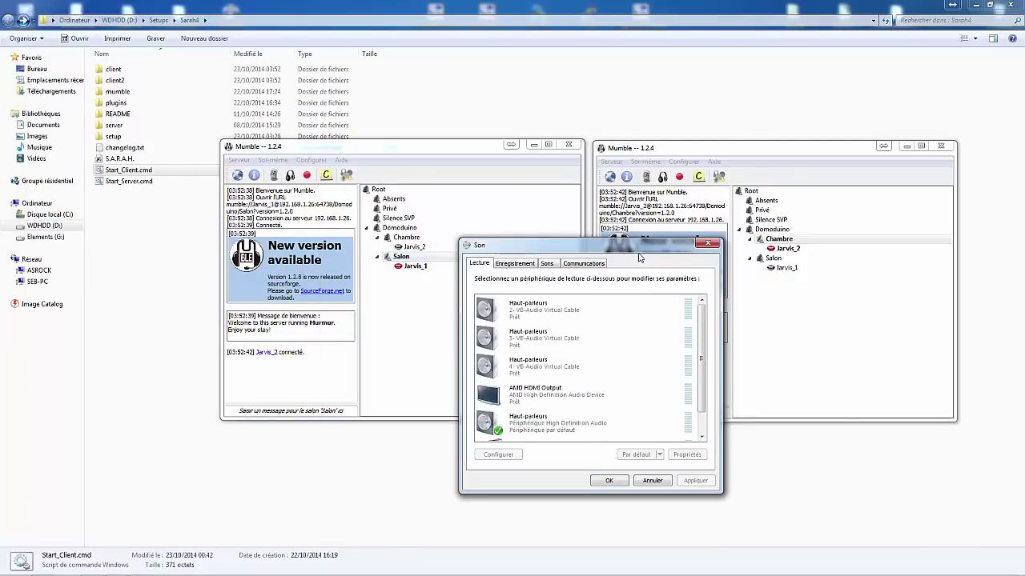
scroll(588, 418, down, 1)
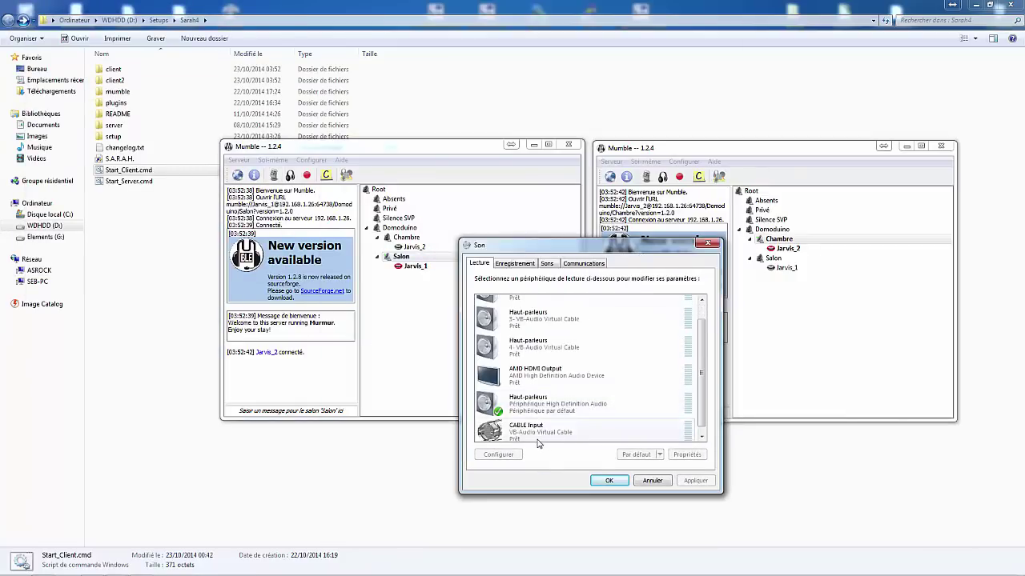
click(538, 442)
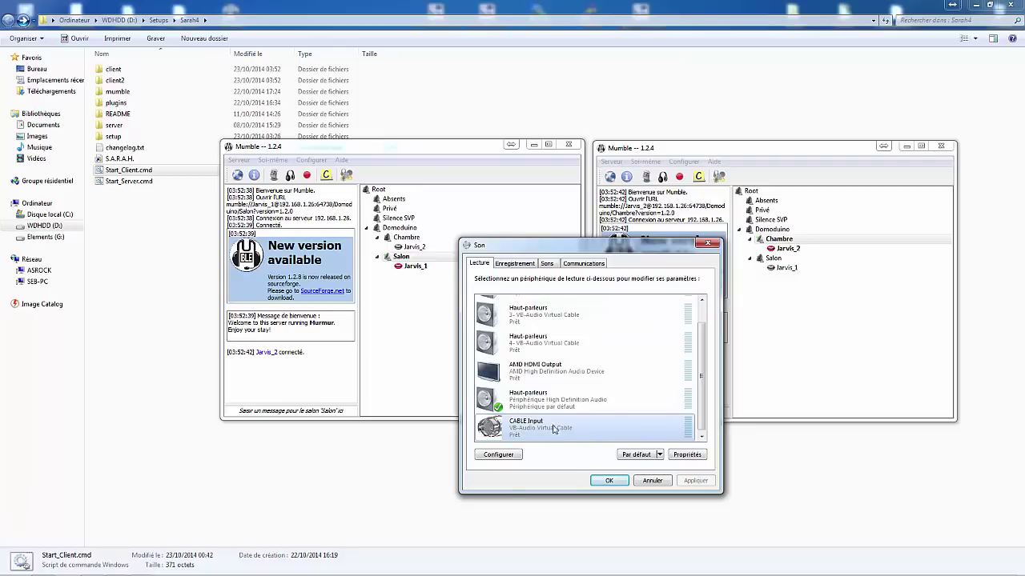
Check the recording devices, selecting the last VB-Audio CABLE Output, and select the Chambre channel in the Salon Mumble window
click(516, 266)
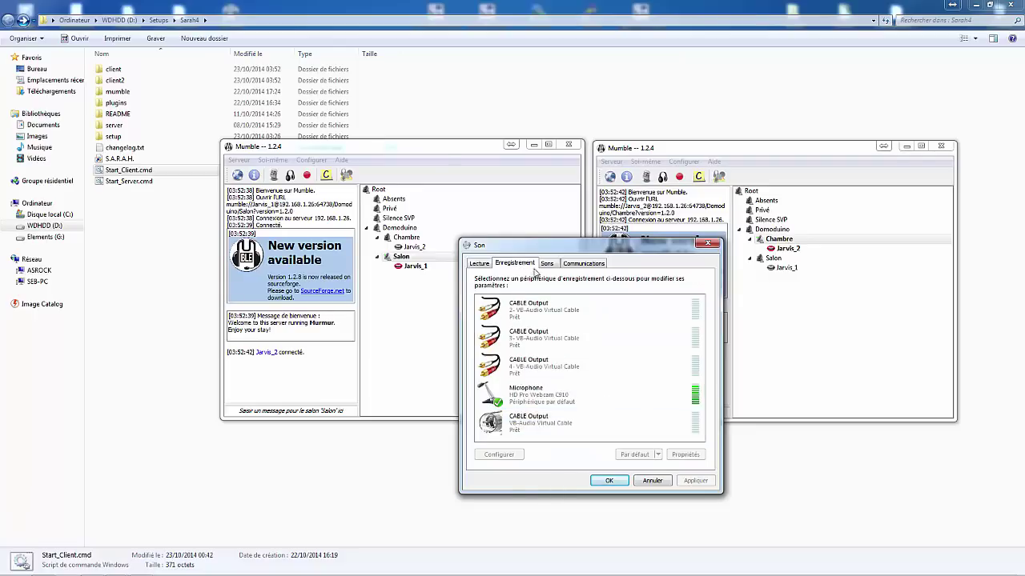
click(560, 434)
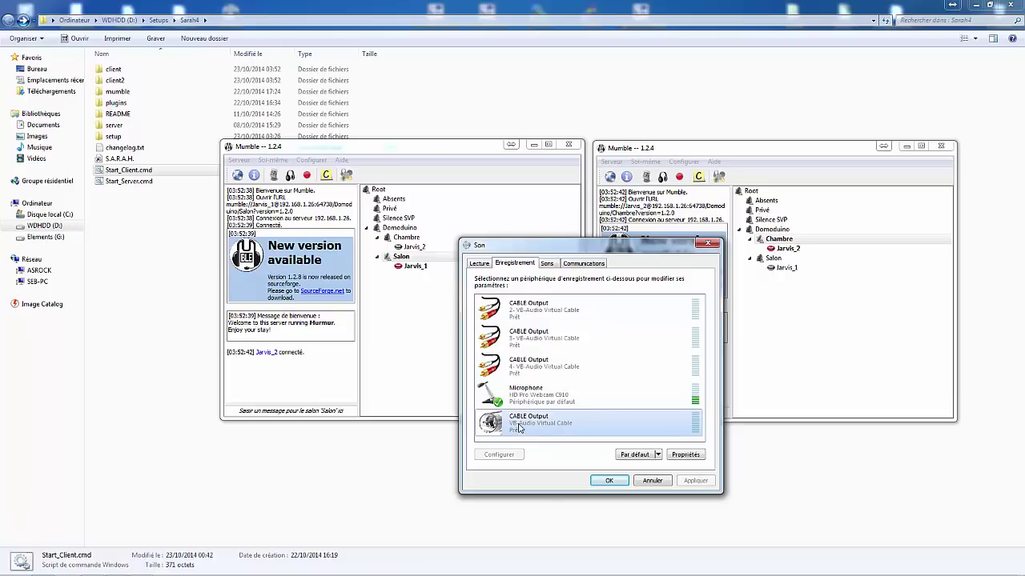
click(408, 239)
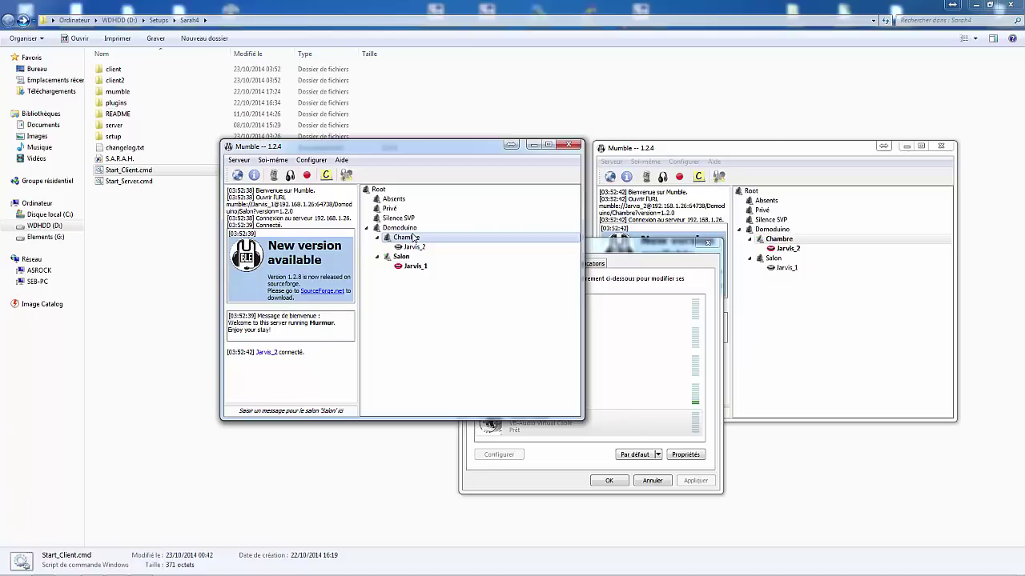
Return to the Sarah4 folder and open domoduino.js from plugins\domoduino in the text editor
click(160, 258)
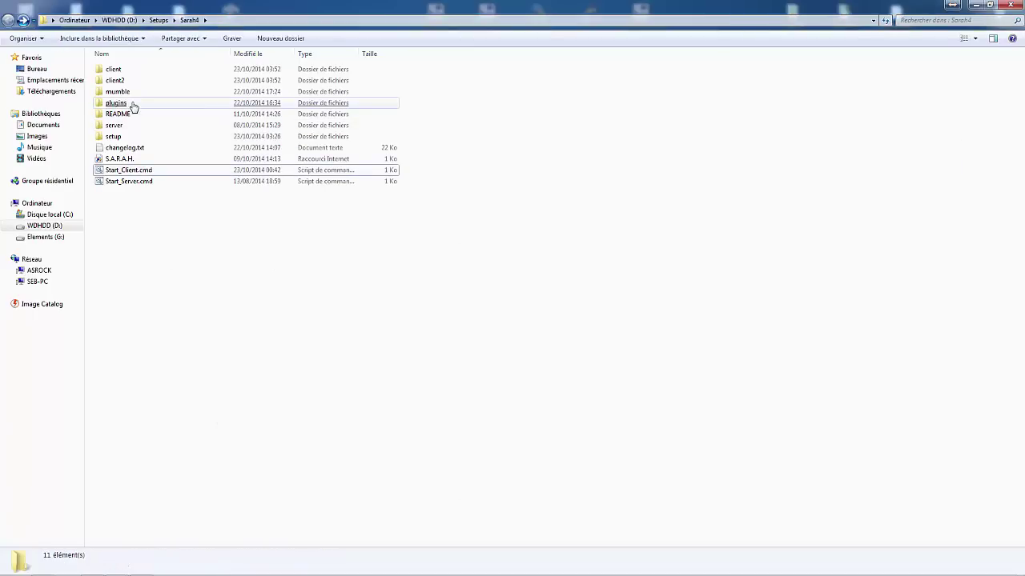
click(133, 107)
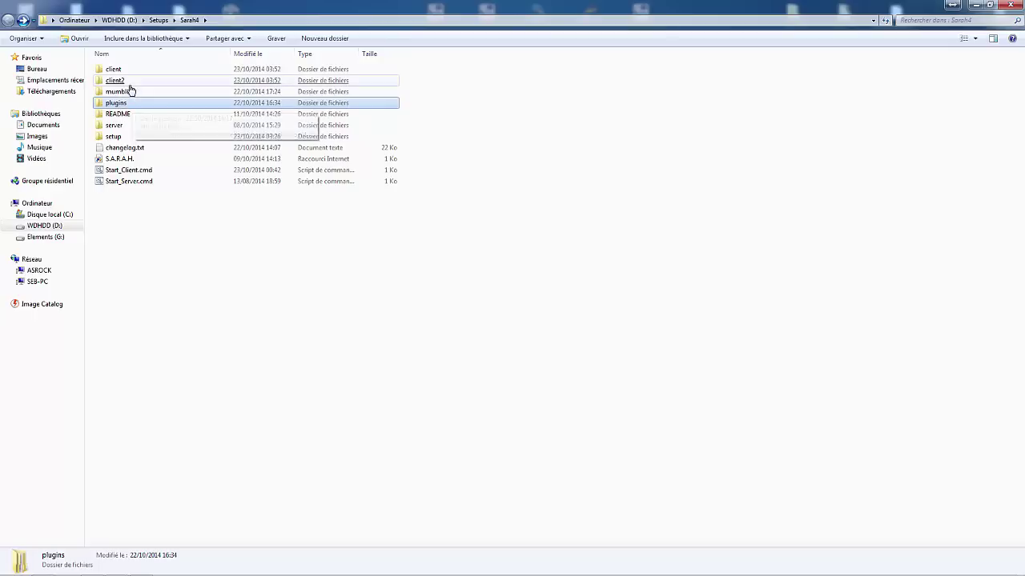
click(130, 84)
click(128, 129)
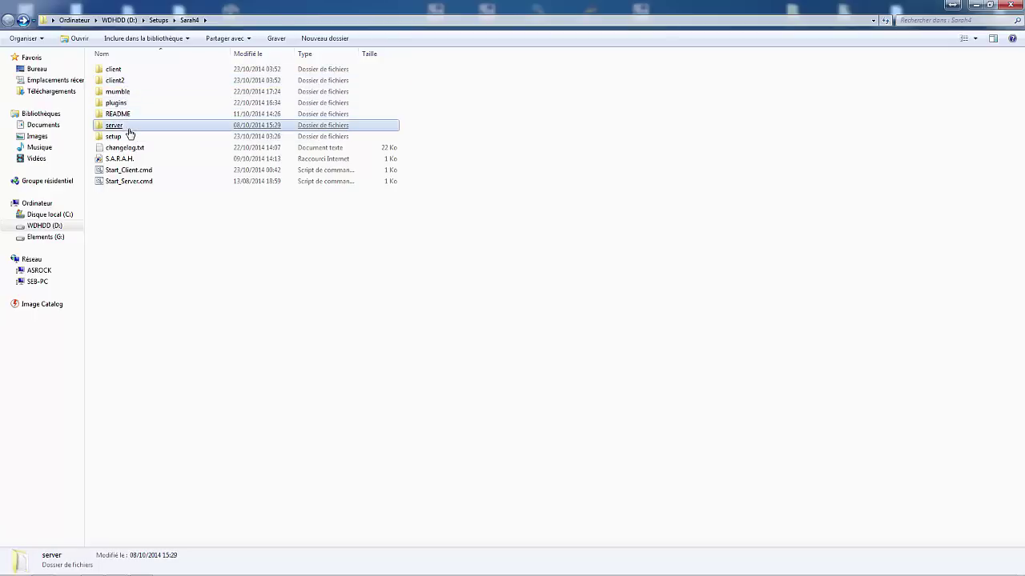
click(122, 104)
double_click(121, 104)
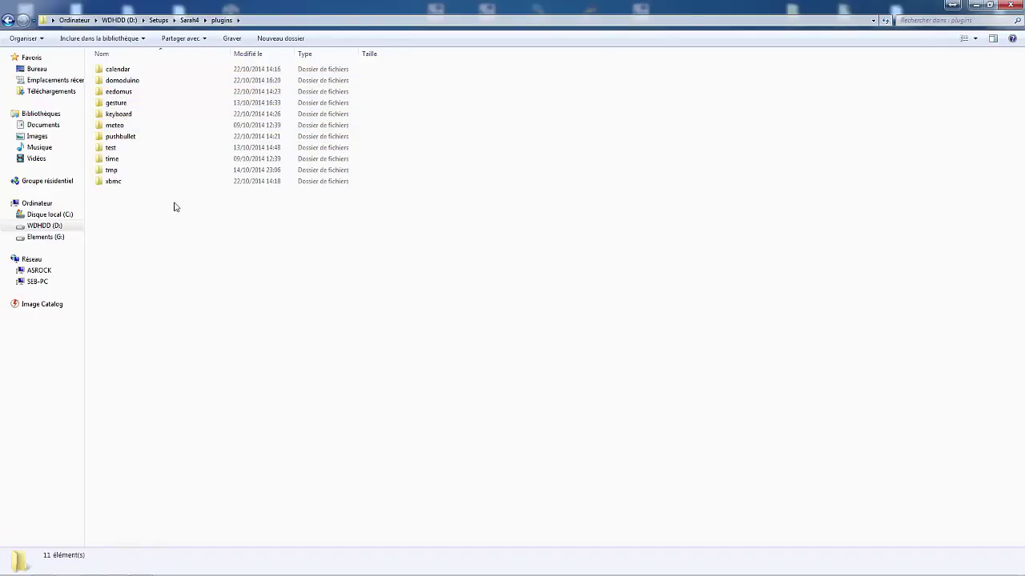
double_click(149, 84)
mouse_move(149, 85)
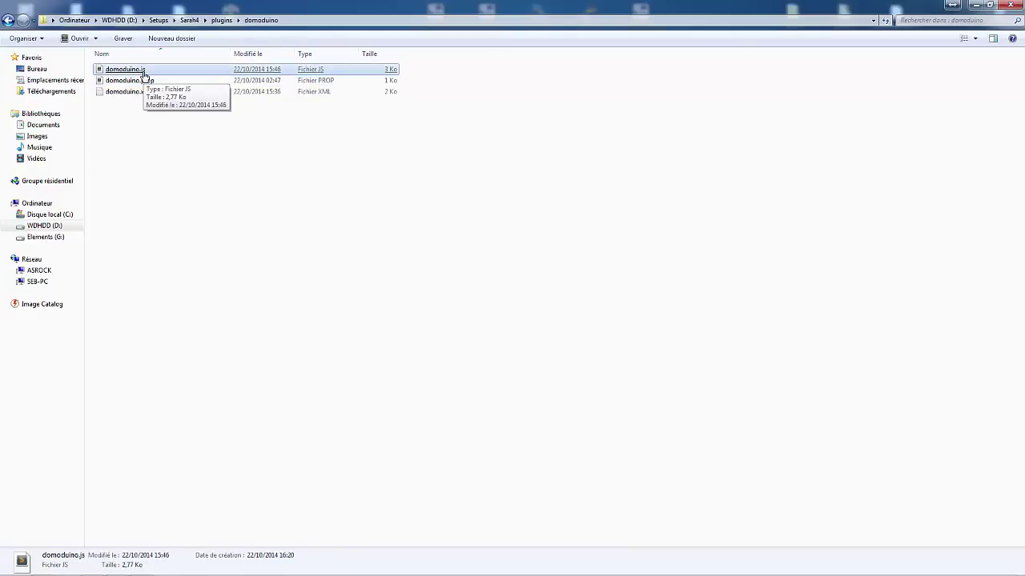
key(Return)
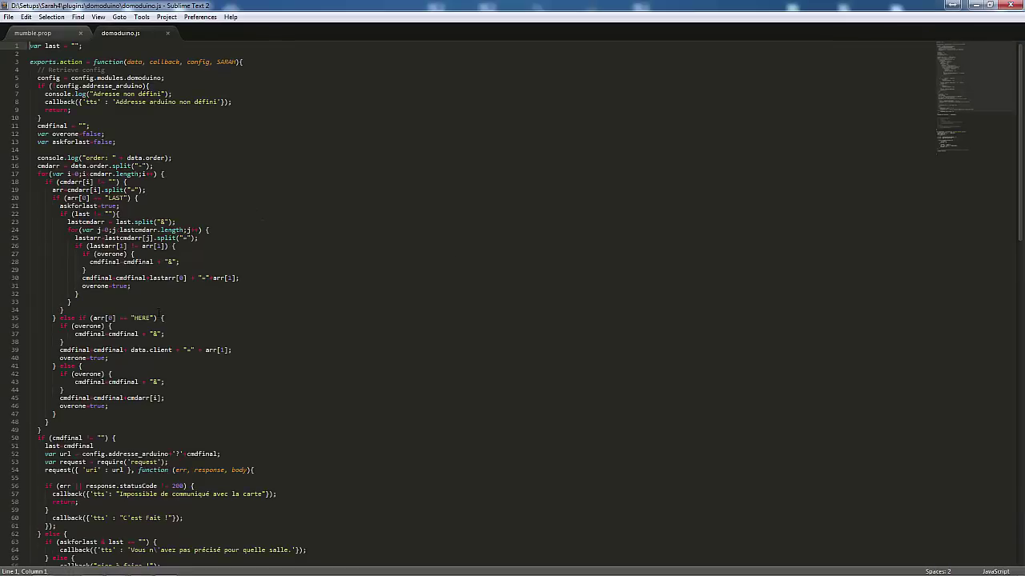
Examine the HERE branch of domoduino.js, highlight data.client on line 39, and close the editor
scroll(167, 309, down, 1)
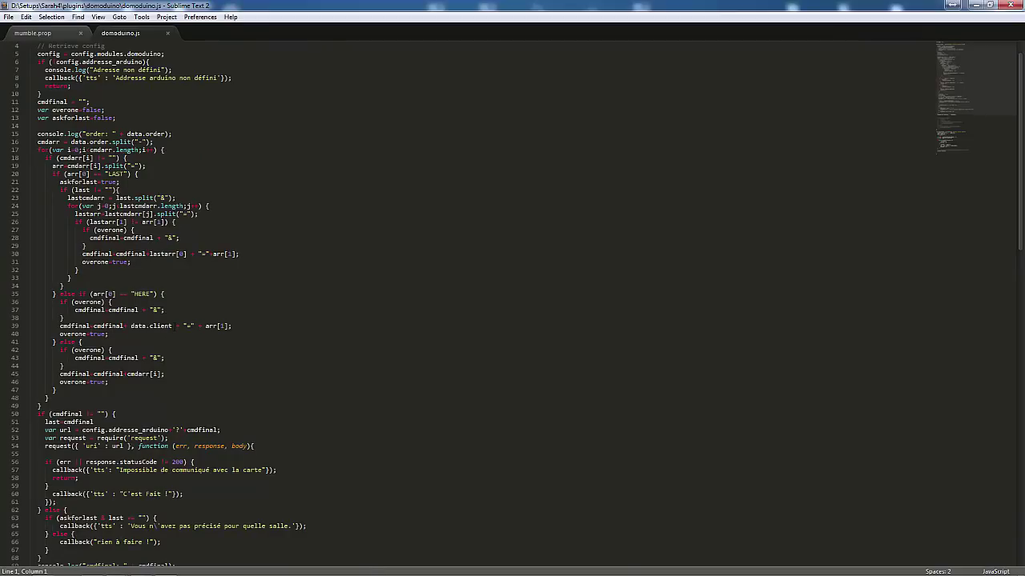
drag(171, 326, 130, 327)
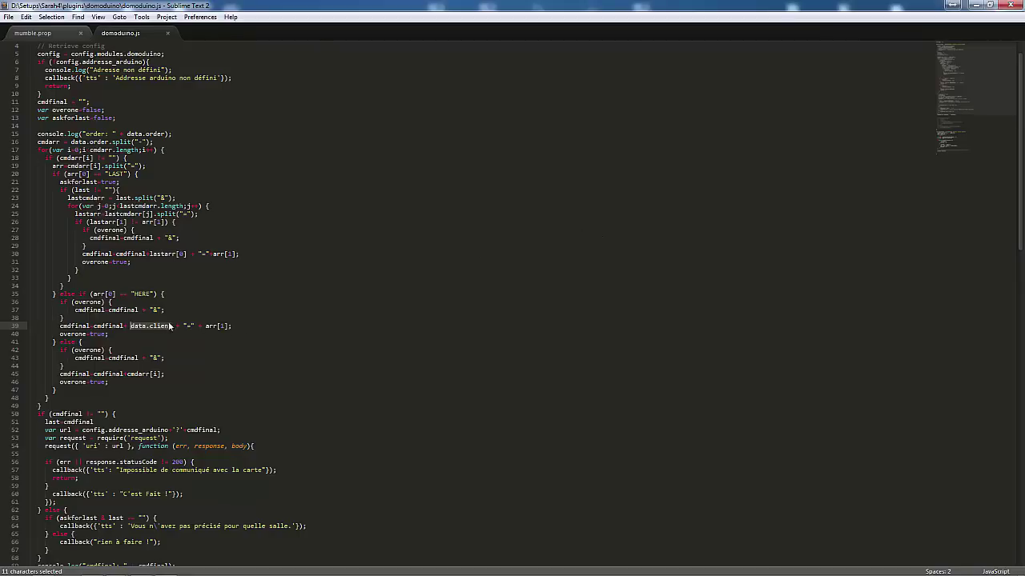
click(1009, 8)
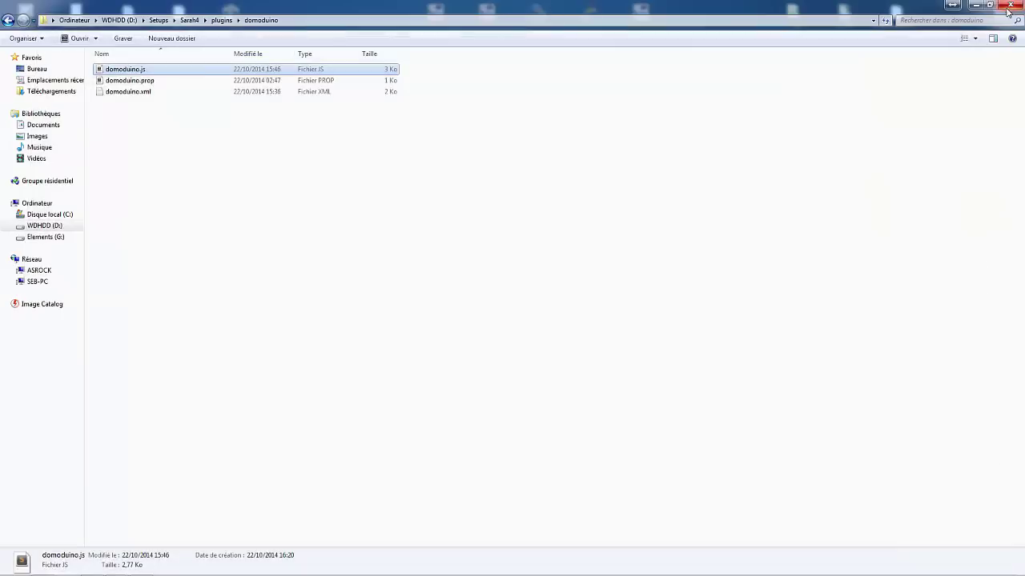
Go back up to the Sarah4 folder and close the Son dialog without changing any device
click(460, 165)
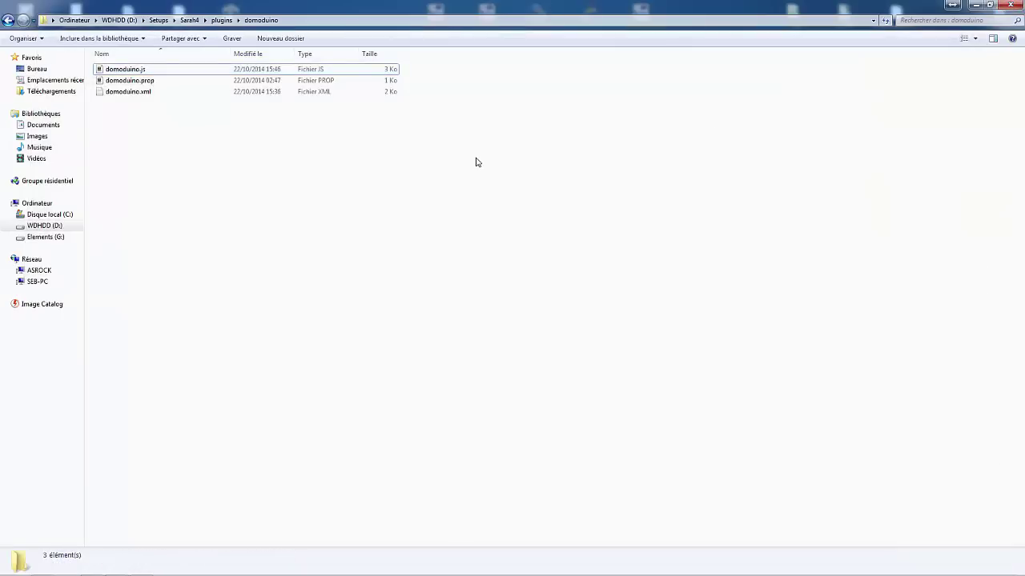
key(BackSpace)
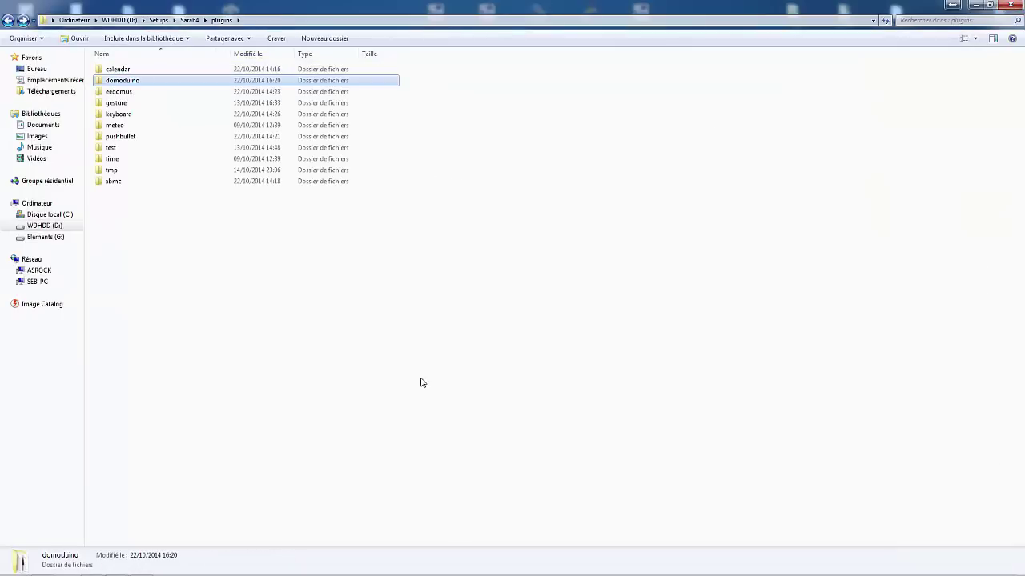
key(BackSpace)
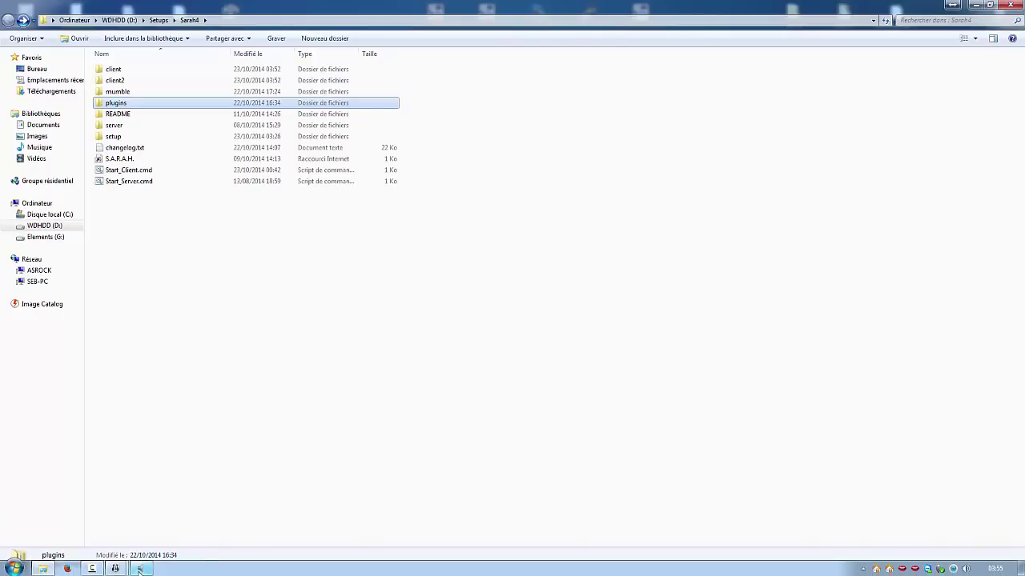
click(138, 570)
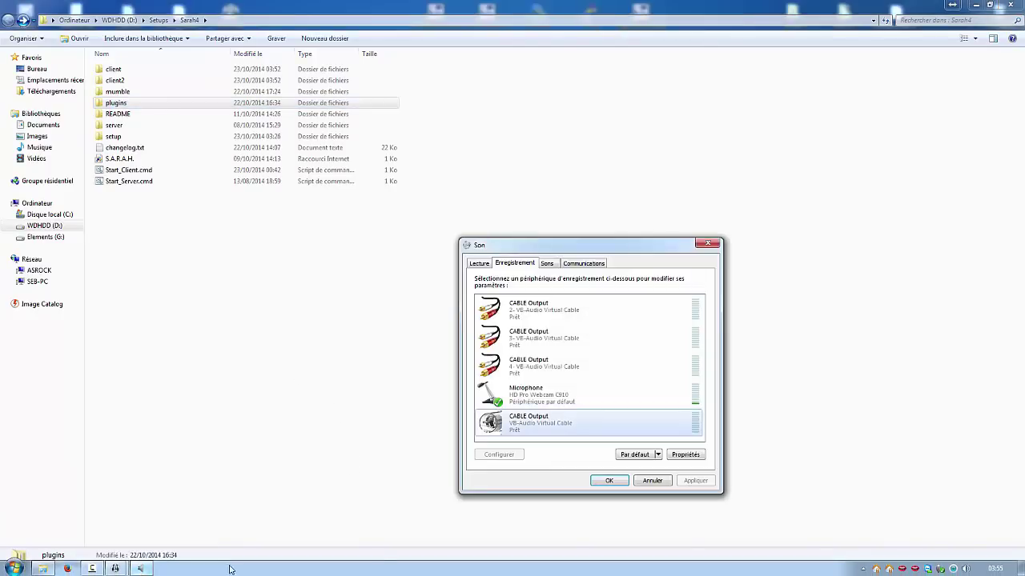
click(715, 241)
click(412, 280)
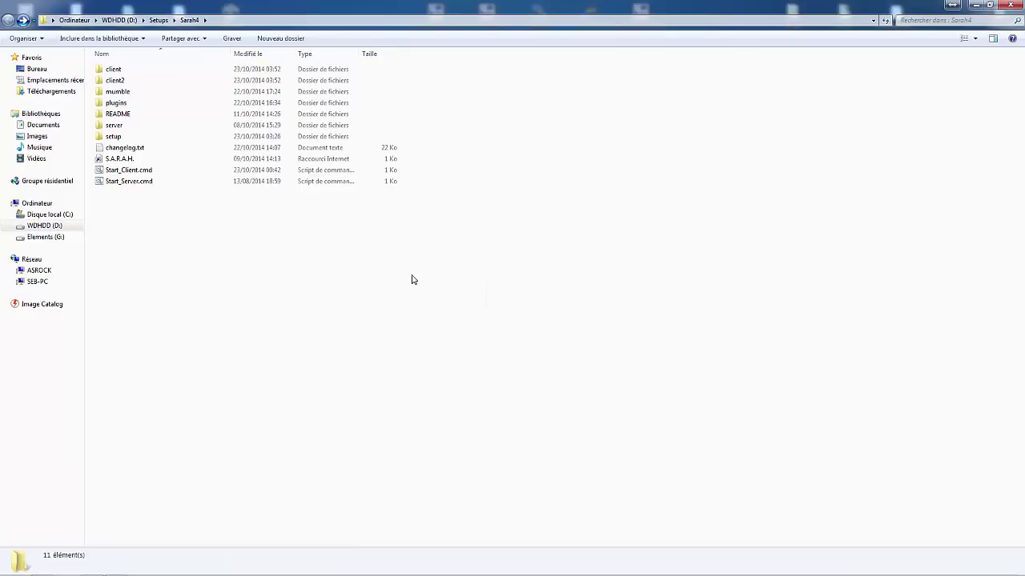